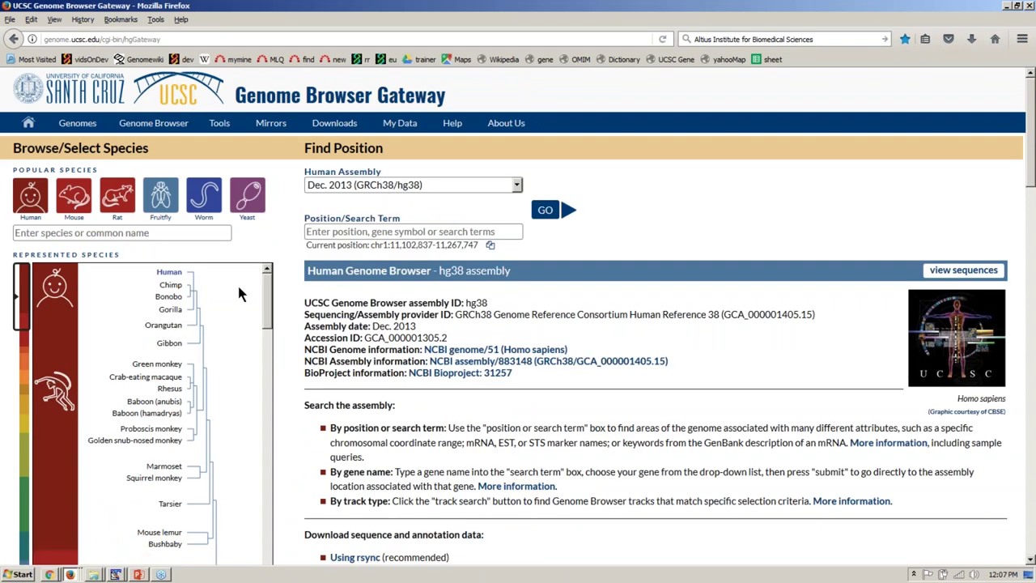
# - Reset all user settings to defaults and switch the Gateway's human assembly to Feb. 2009 (GRCh37/hg19)
pyautogui.moveTo(268, 301)
pyautogui.mouseDown()
pyautogui.moveTo(271, 428)
pyautogui.moveTo(272, 287)
pyautogui.mouseUp()
pyautogui.moveTo(175, 128)
pyautogui.click(196, 179)
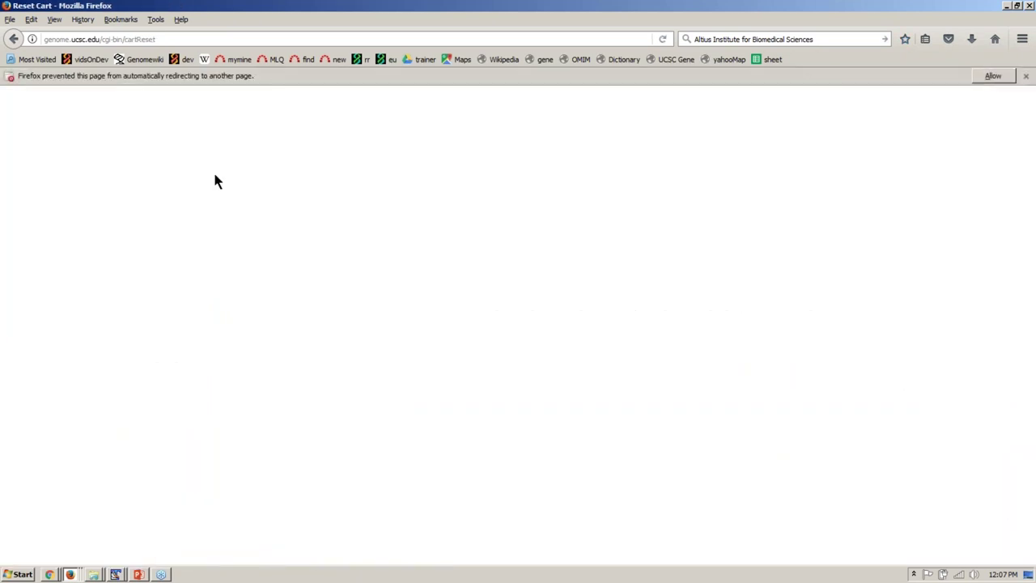
pyautogui.click(997, 76)
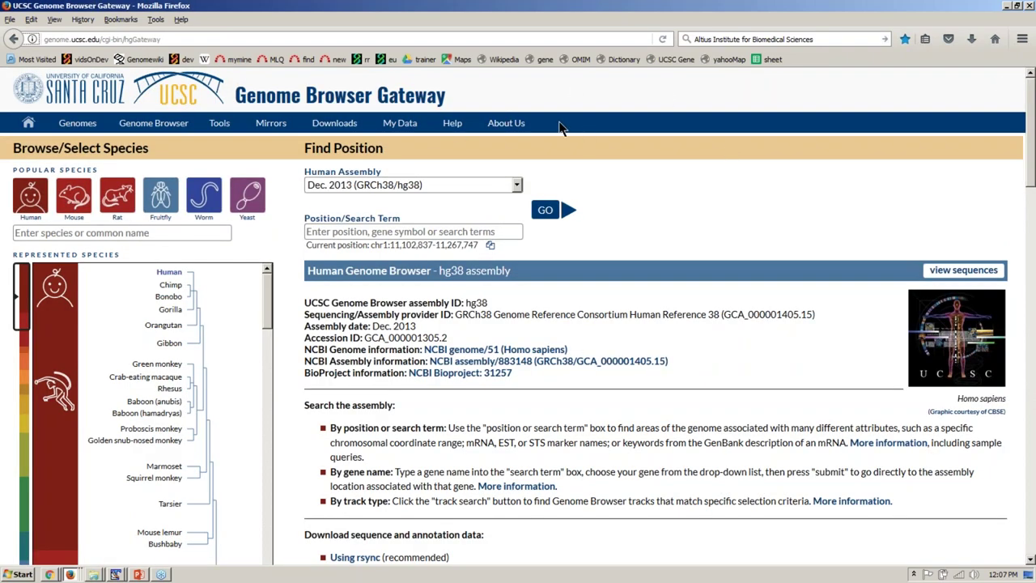
pyautogui.click(445, 185)
pyautogui.click(454, 213)
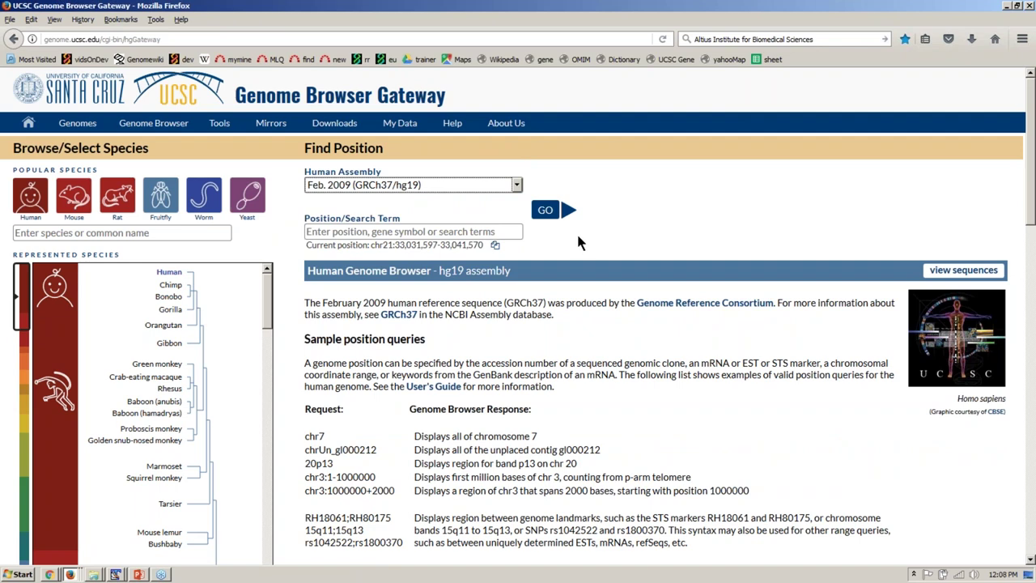
# - Open the hg19 browser at chr21:33,031,597-33,041,570 and hide all tracks
pyautogui.click(547, 211)
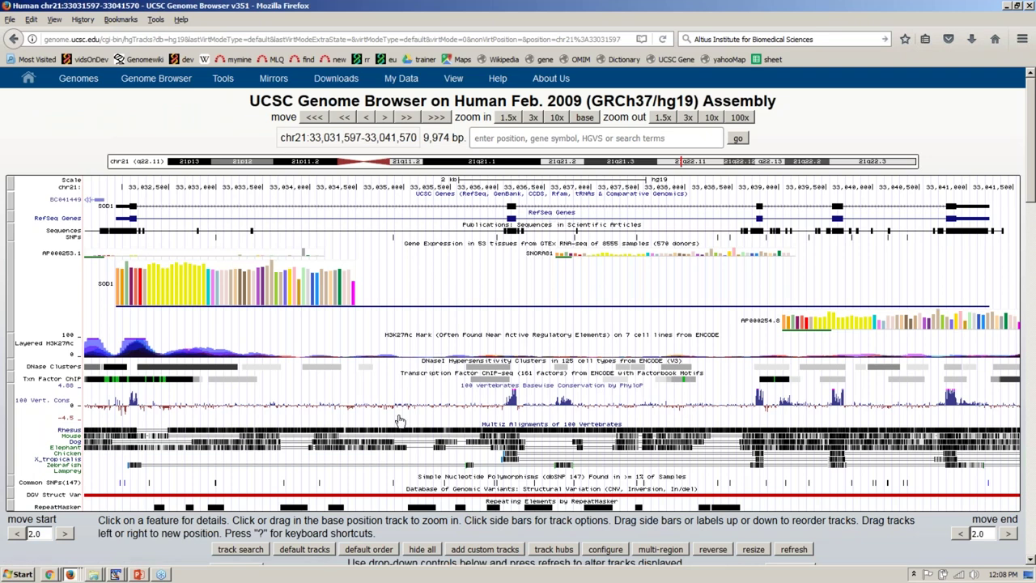
pyautogui.click(422, 550)
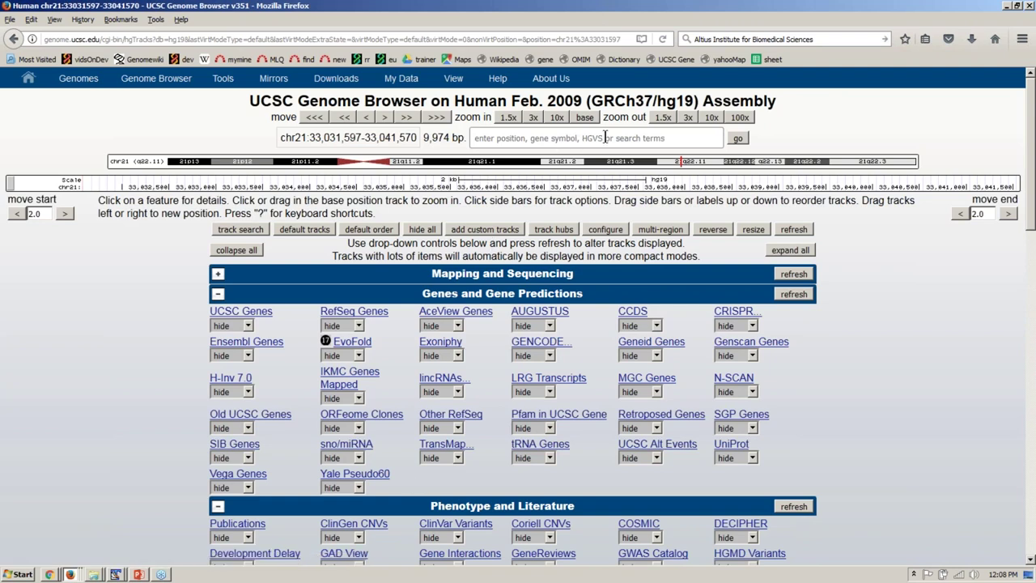
# - Search 'fgf2' and go to the FGF2 gene at chr4:123,747,863-123,819,390
pyautogui.click(676, 141)
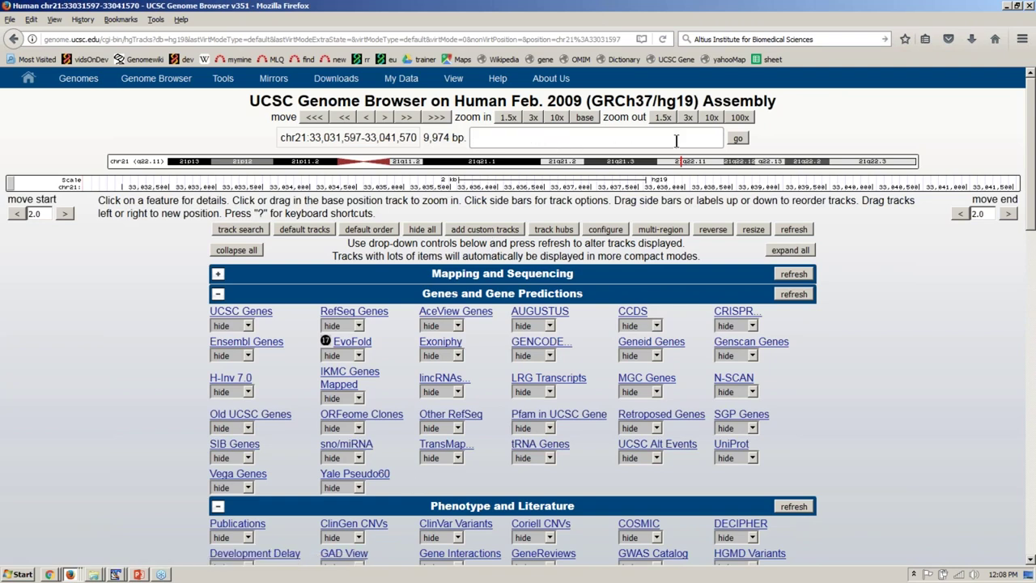
pyautogui.click(676, 141)
pyautogui.write('fgf2')
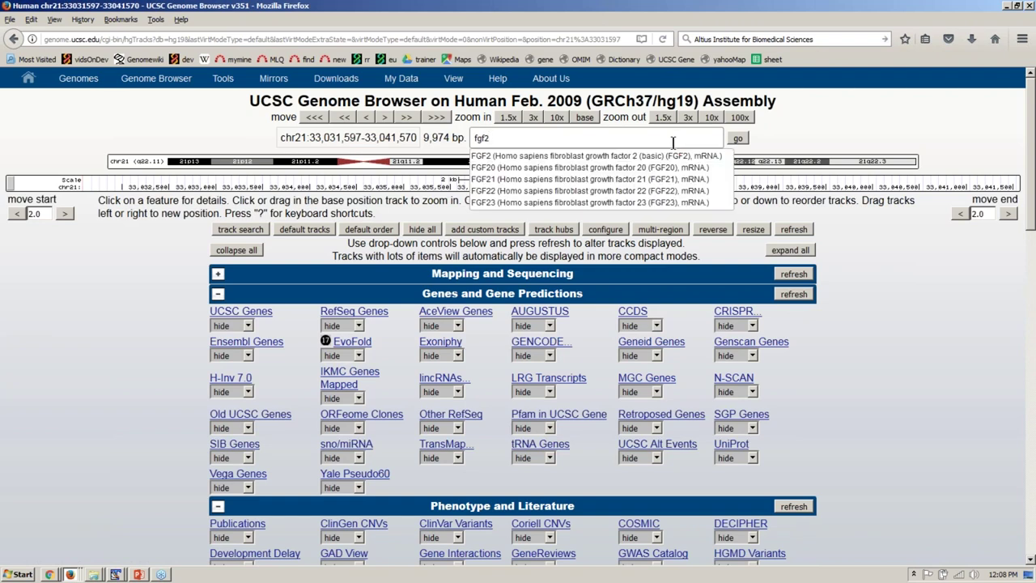
pyautogui.click(605, 155)
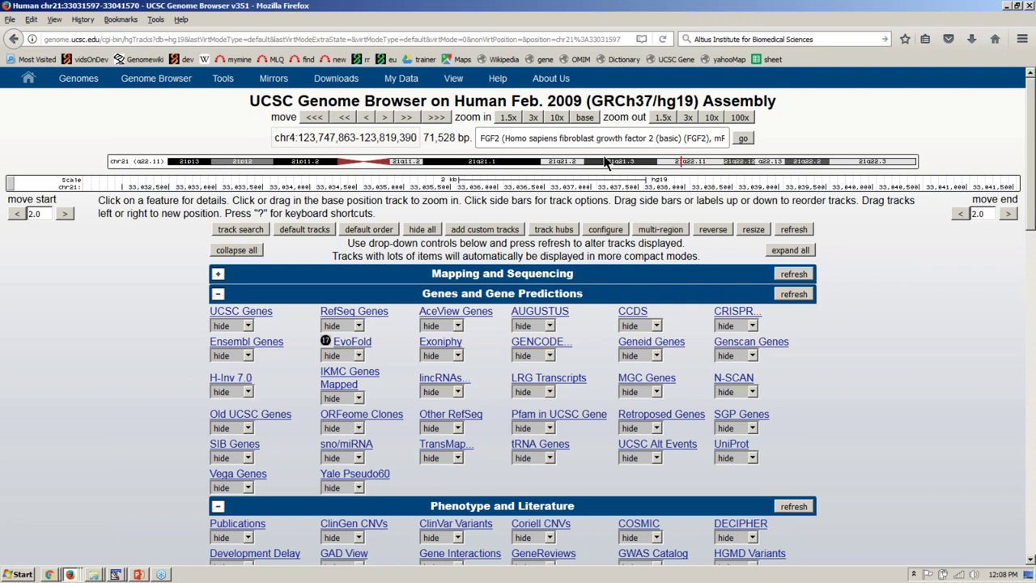
pyautogui.click(749, 138)
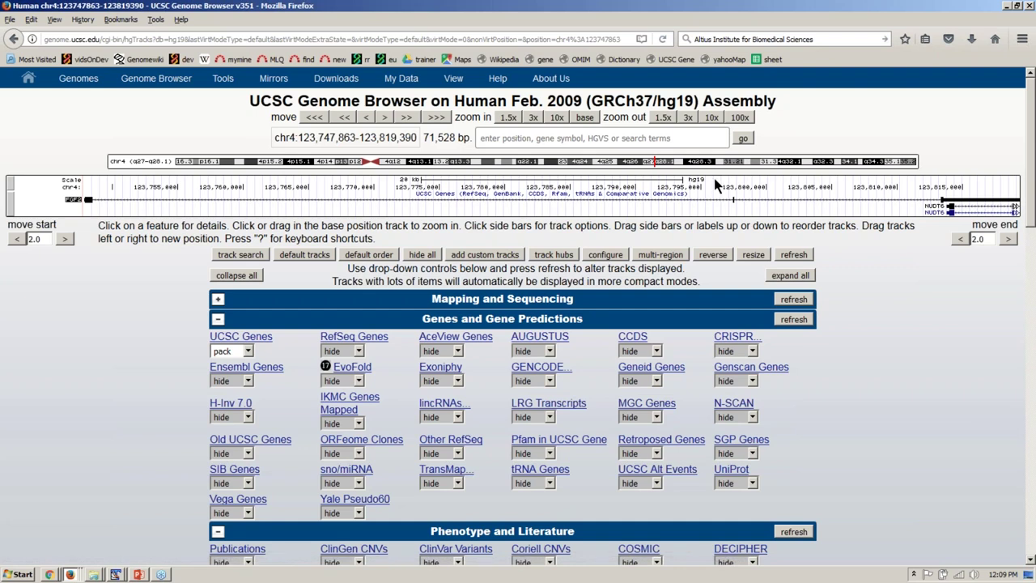
# - Zoom into a 3,017 bp region near chr4:123,800,000 selected on the ruler
pyautogui.moveTo(717, 184); pyautogui.dragTo(757, 188)
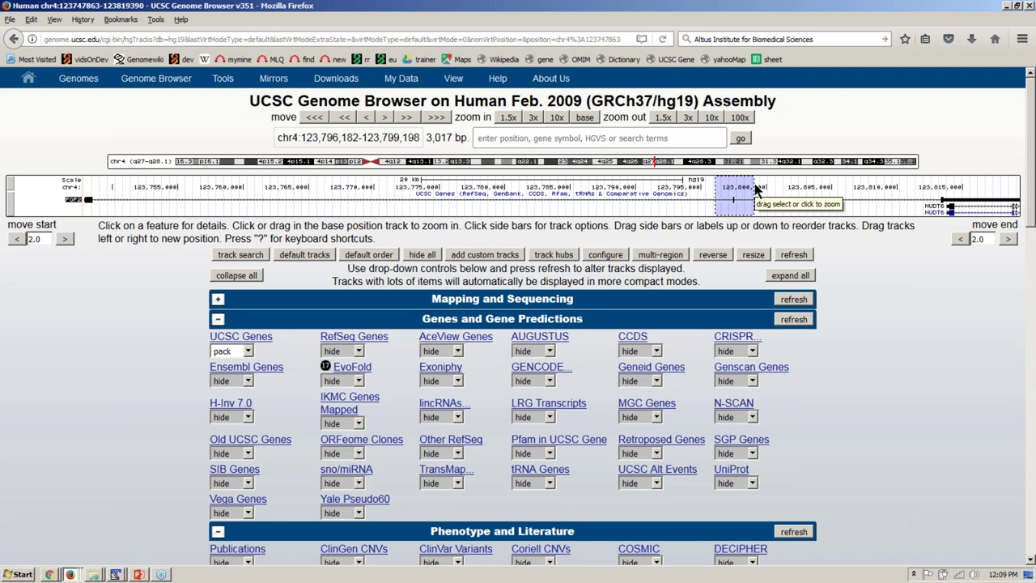
pyautogui.moveTo(757, 189); pyautogui.dragTo(757, 189)
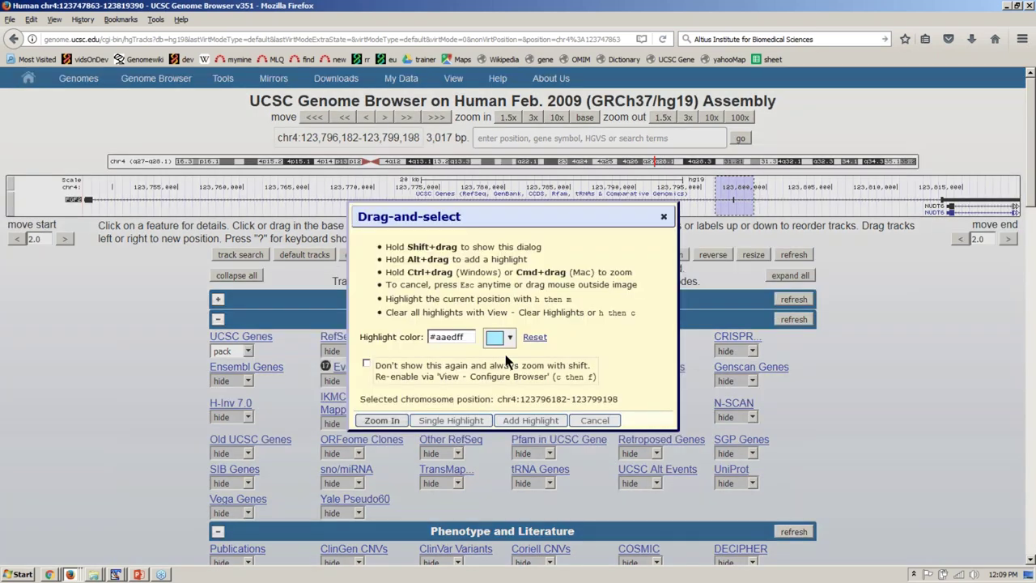
pyautogui.click(382, 421)
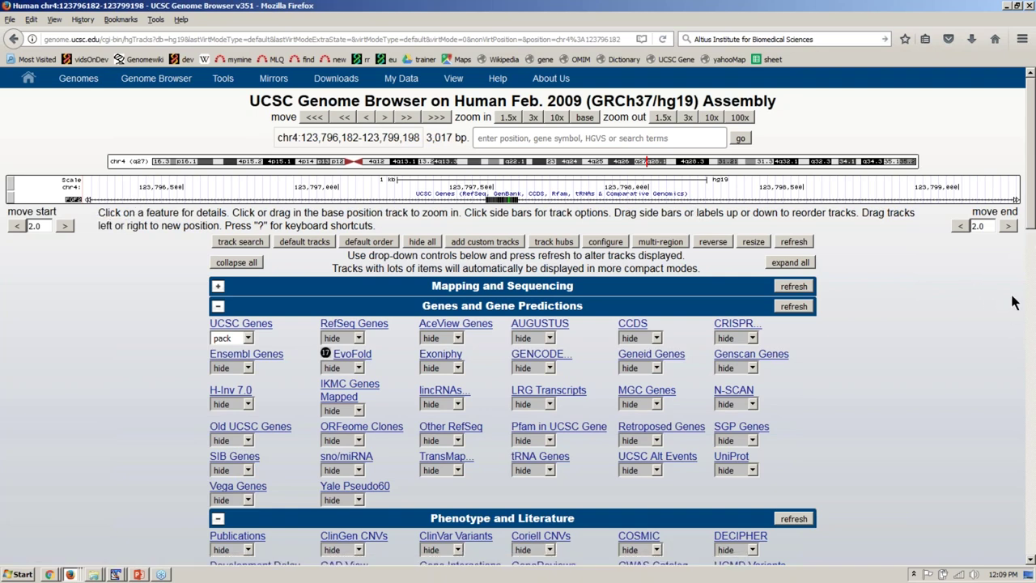
# - Zoom further into the narrower stretch chr4:123,797,434-123,797,657
pyautogui.moveTo(1033, 231); pyautogui.dragTo(861, 287)
pyautogui.moveTo(466, 179); pyautogui.dragTo(543, 194)
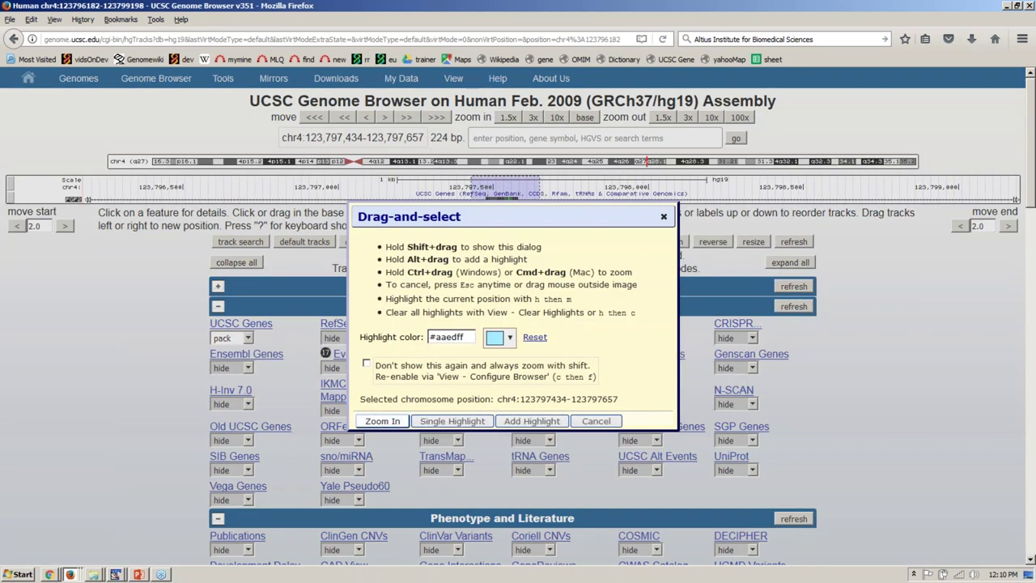
pyautogui.click(391, 421)
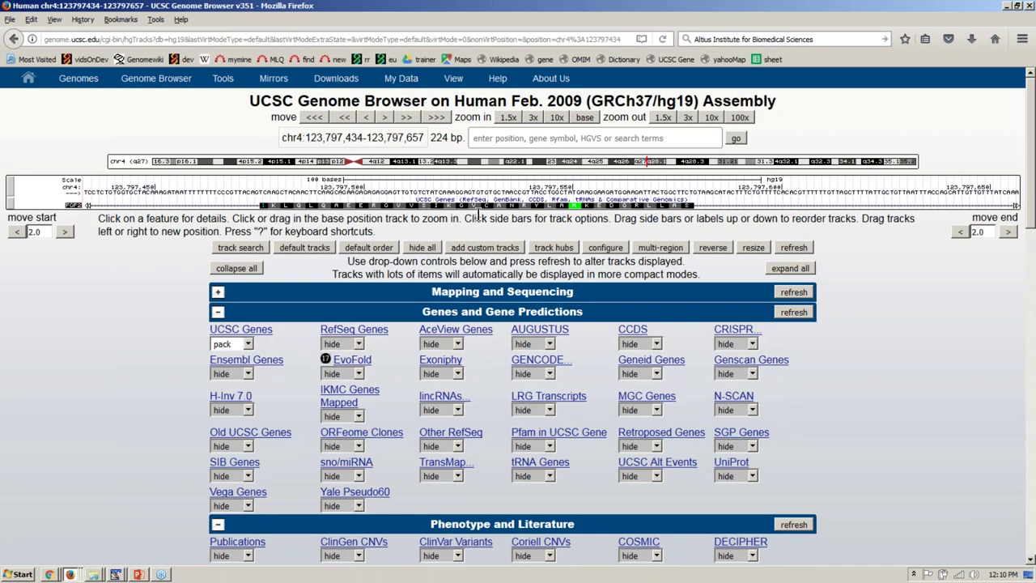
# - Zoom to an 18 bp stretch, pan a few bases, then zoom in 3x to chr4:123,797,524-123,797,529
pyautogui.moveTo(421, 180); pyautogui.dragTo(490, 190)
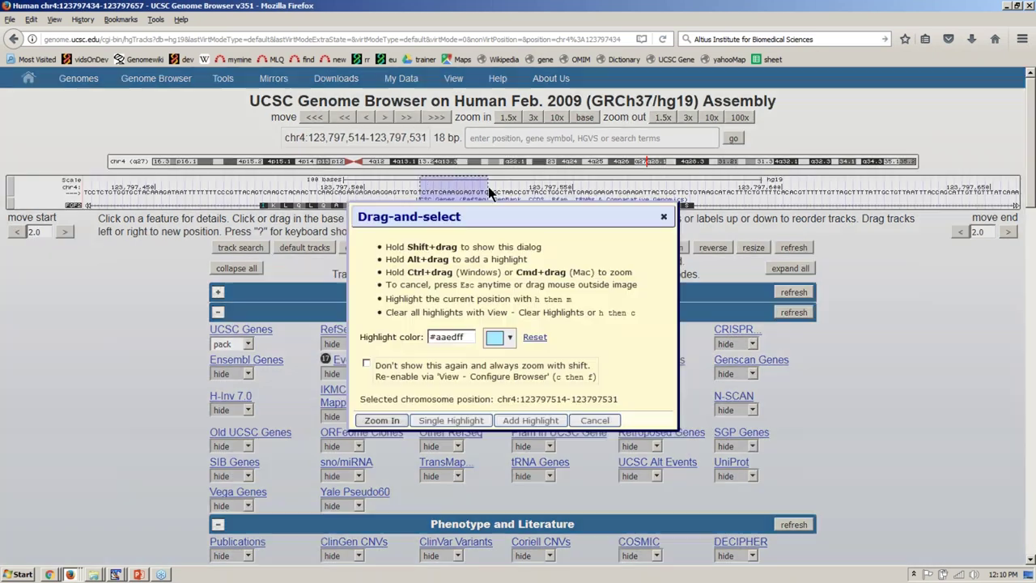
pyautogui.click(402, 420)
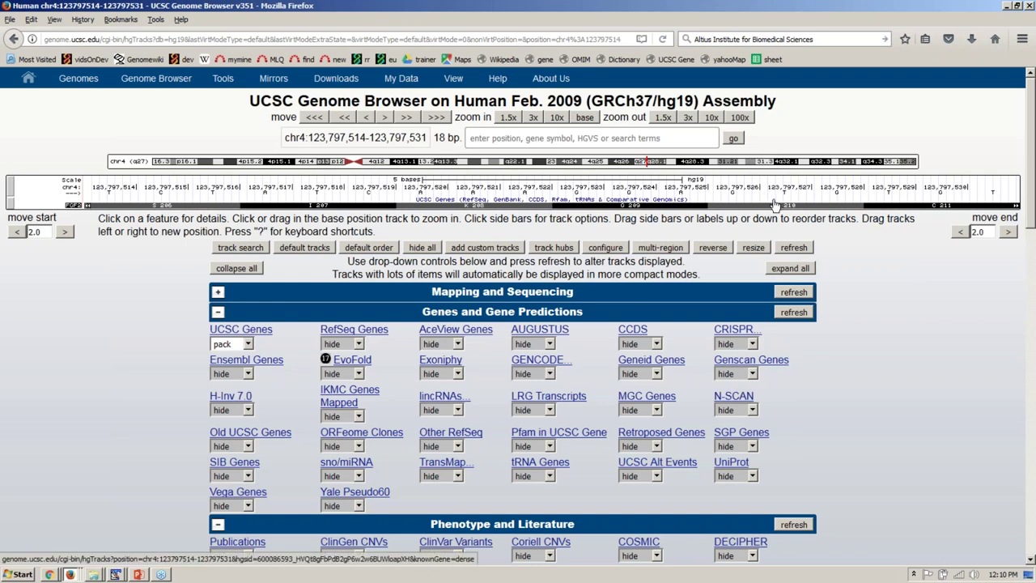
pyautogui.moveTo(774, 204); pyautogui.dragTo(209, 212)
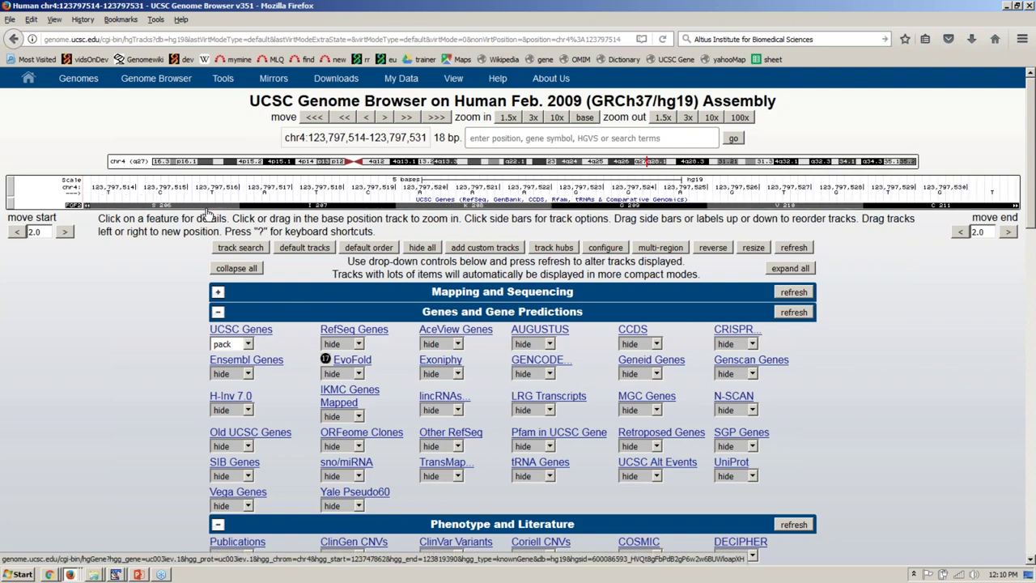
pyautogui.moveTo(435, 211); pyautogui.dragTo(195, 206)
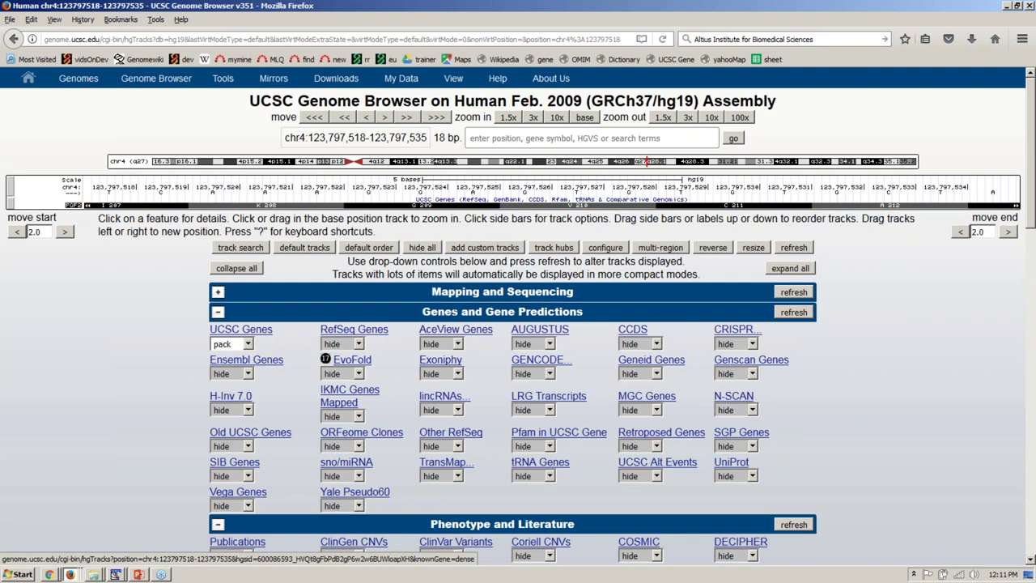
pyautogui.click(534, 117)
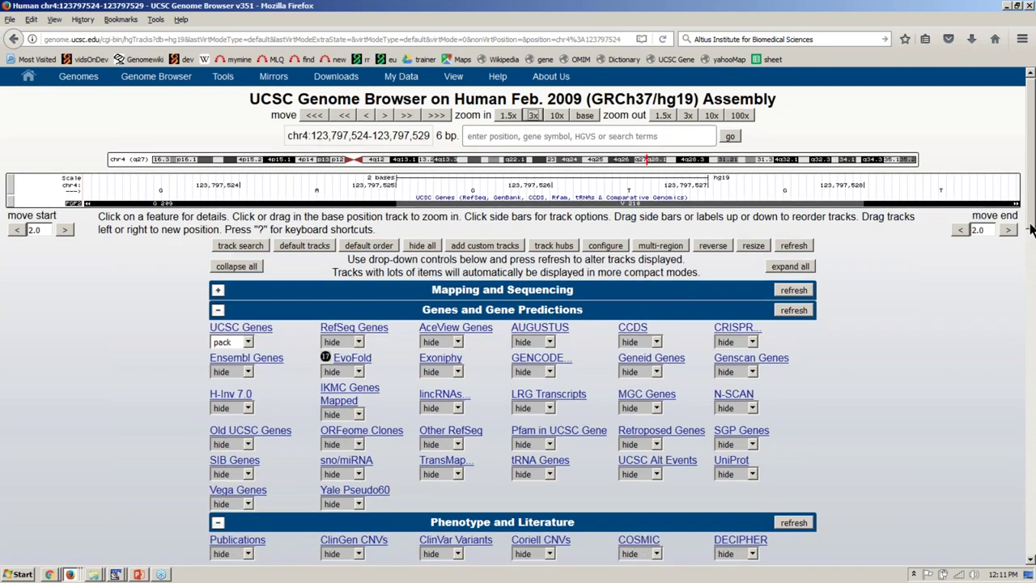
# - Set ClinGen CNVs, ClinVar Variants and DECIPHER to pack in Phenotype and Literature
pyautogui.scroll(-2, 1030, 235)
pyautogui.moveTo(1030, 235); pyautogui.dragTo(1031, 289)
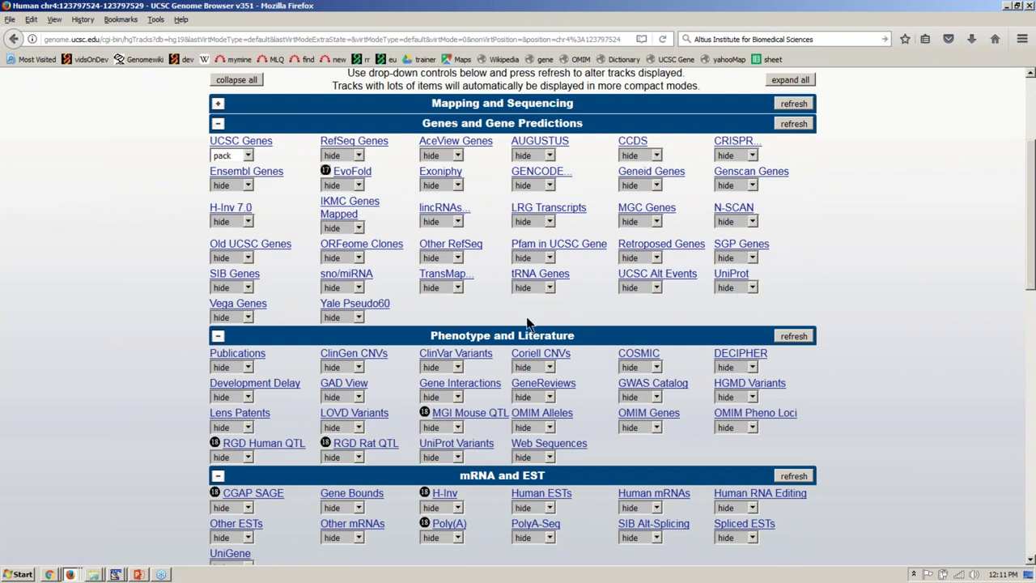
pyautogui.click(505, 351)
pyautogui.click(359, 368)
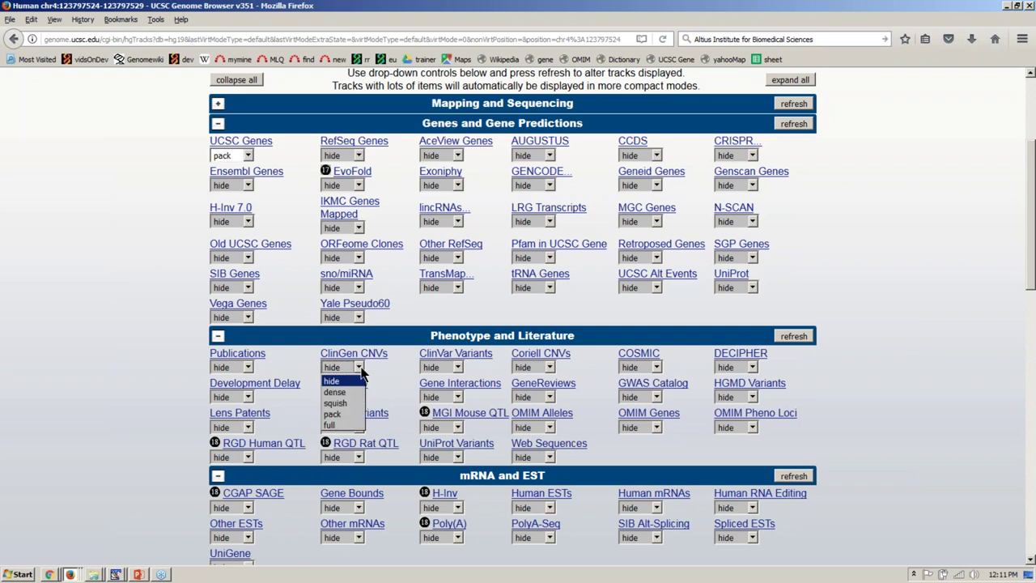
pyautogui.click(356, 410)
pyautogui.click(457, 367)
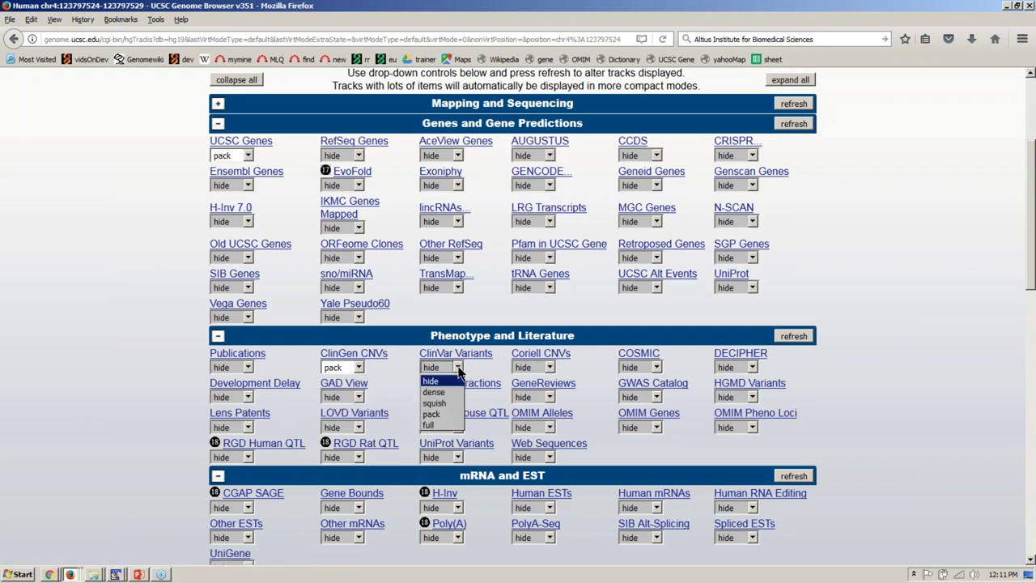
pyautogui.click(437, 414)
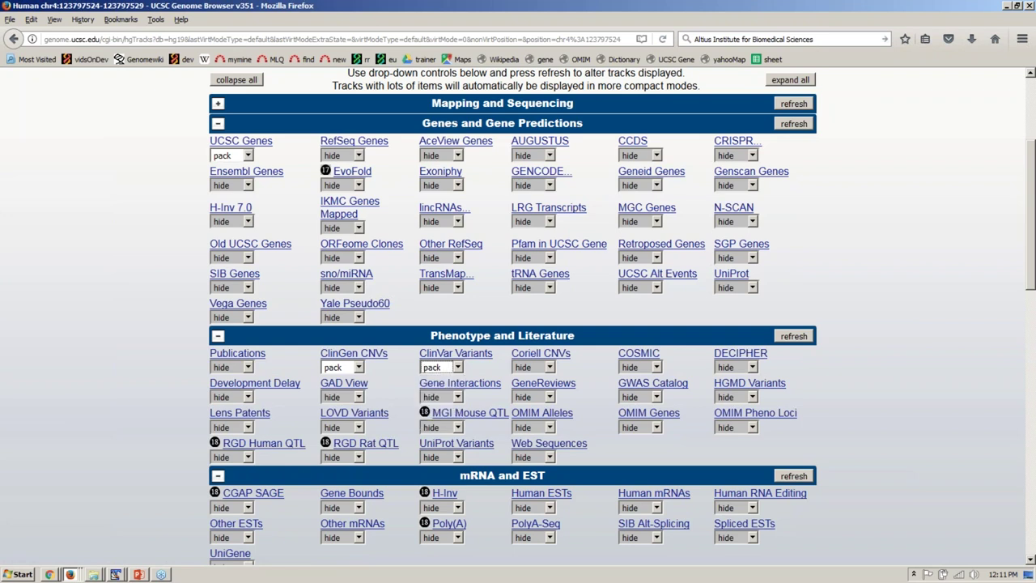
pyautogui.click(750, 368)
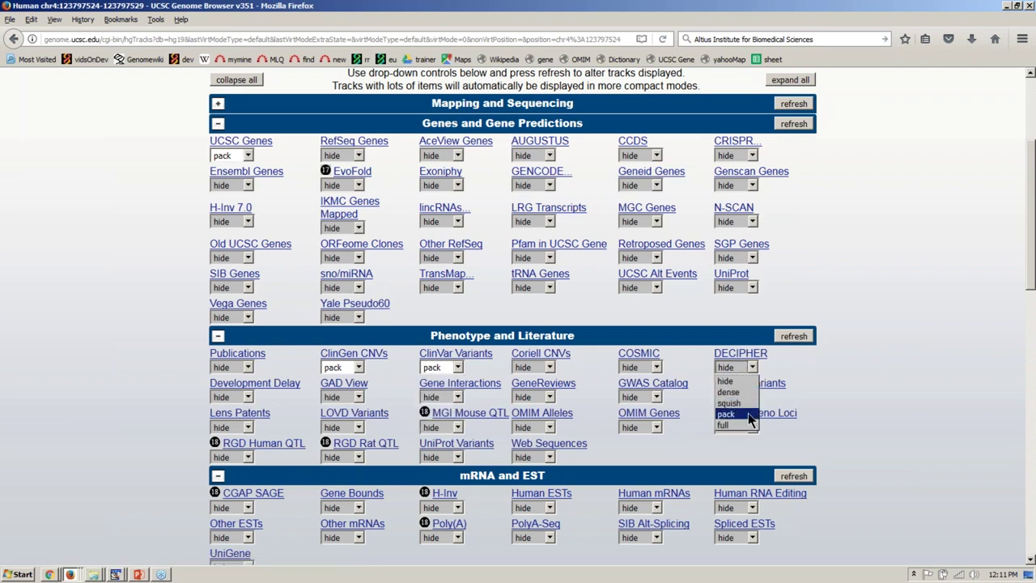
pyautogui.click(749, 415)
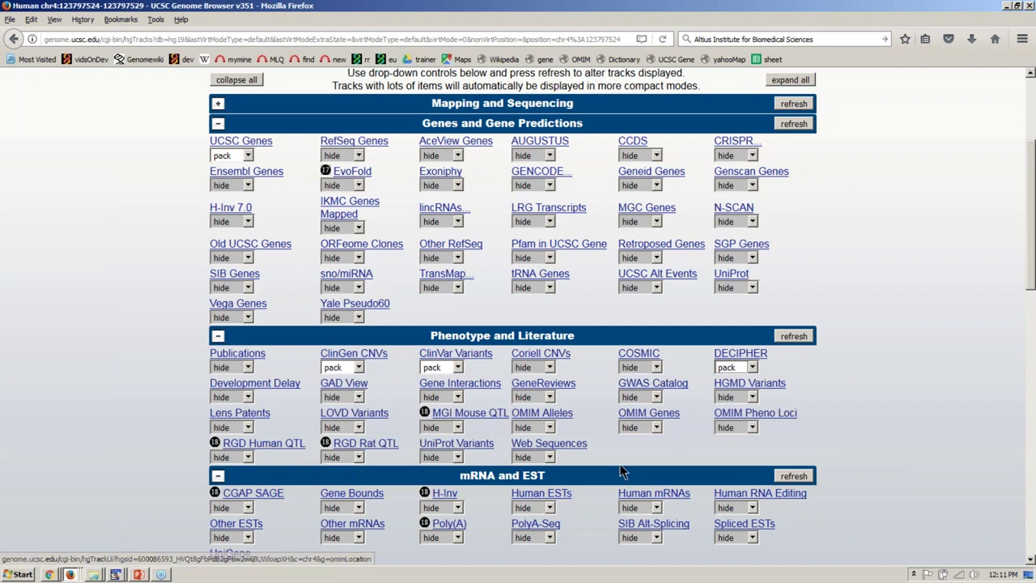
# - Set LOVD Variants, OMIM Alleles, UniProt Variants and HGMD Variants to pack
pyautogui.click(359, 428)
pyautogui.click(360, 476)
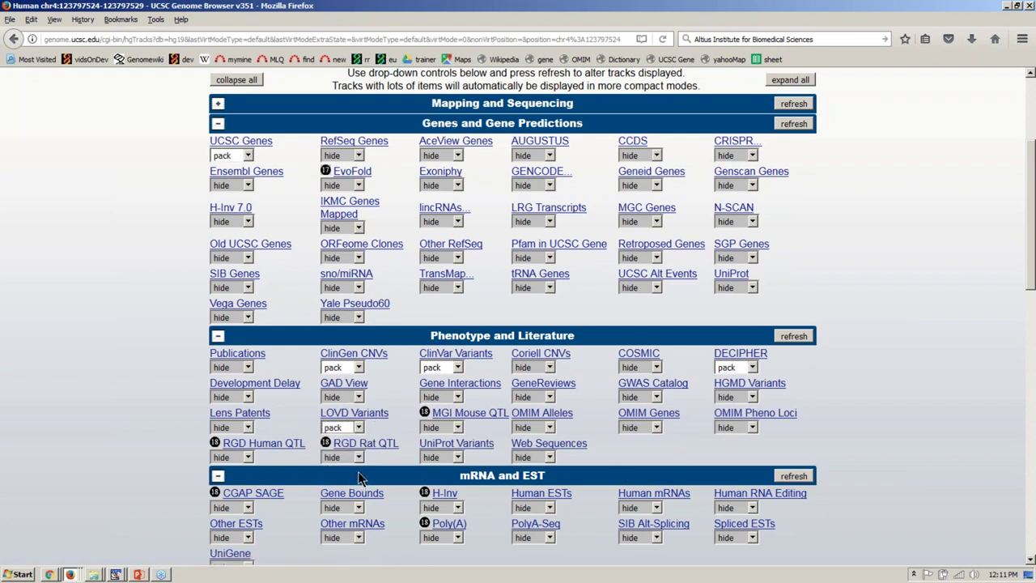
pyautogui.click(549, 428)
pyautogui.click(552, 473)
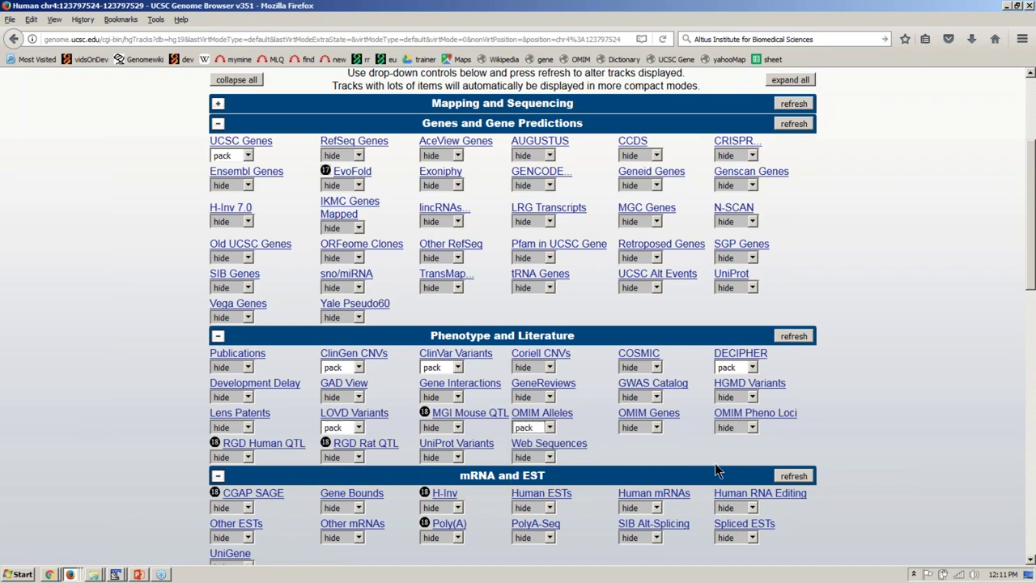
pyautogui.click(456, 458)
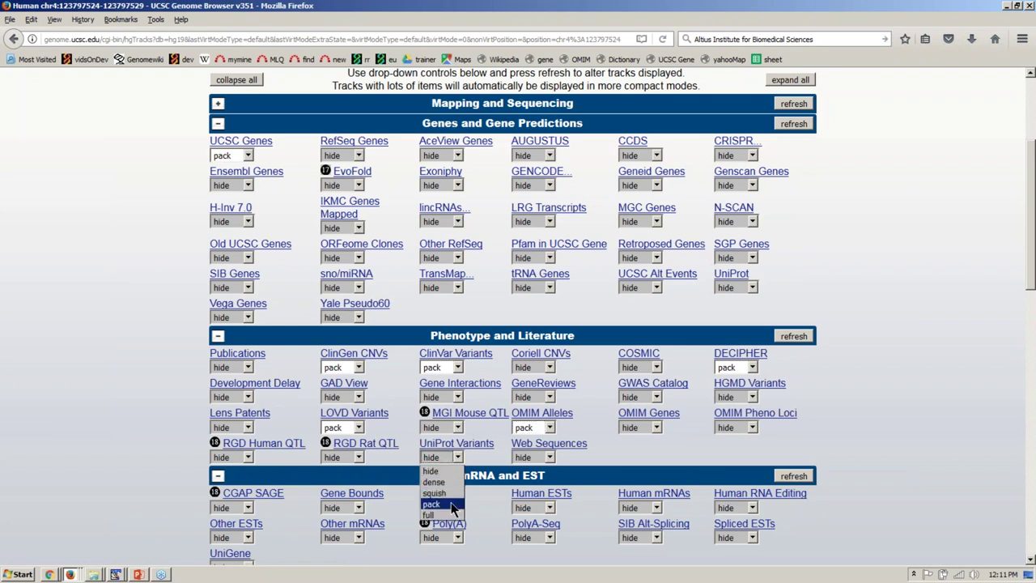
pyautogui.click(453, 506)
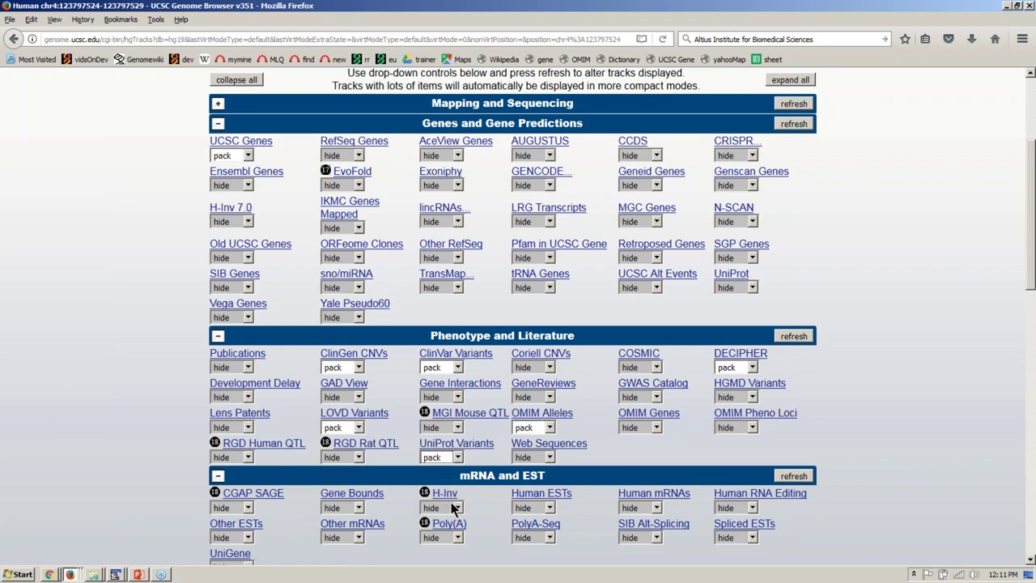
pyautogui.click(753, 398)
pyautogui.click(748, 444)
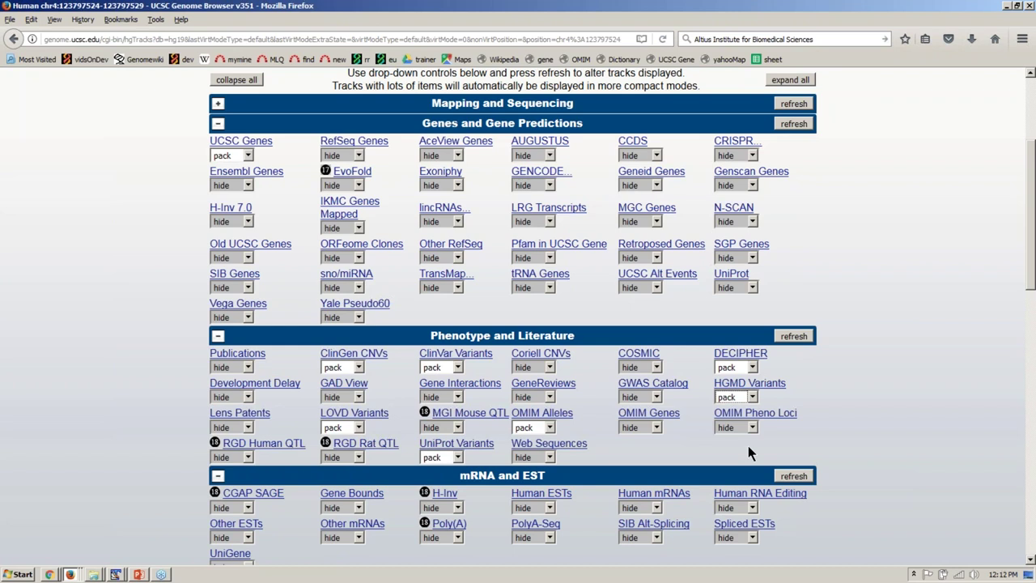
pyautogui.click(560, 393)
# - Set Common SNPs(147) to dense and DGV Struct Var to pack, then refresh the image
pyautogui.moveTo(1032, 271); pyautogui.dragTo(1025, 539)
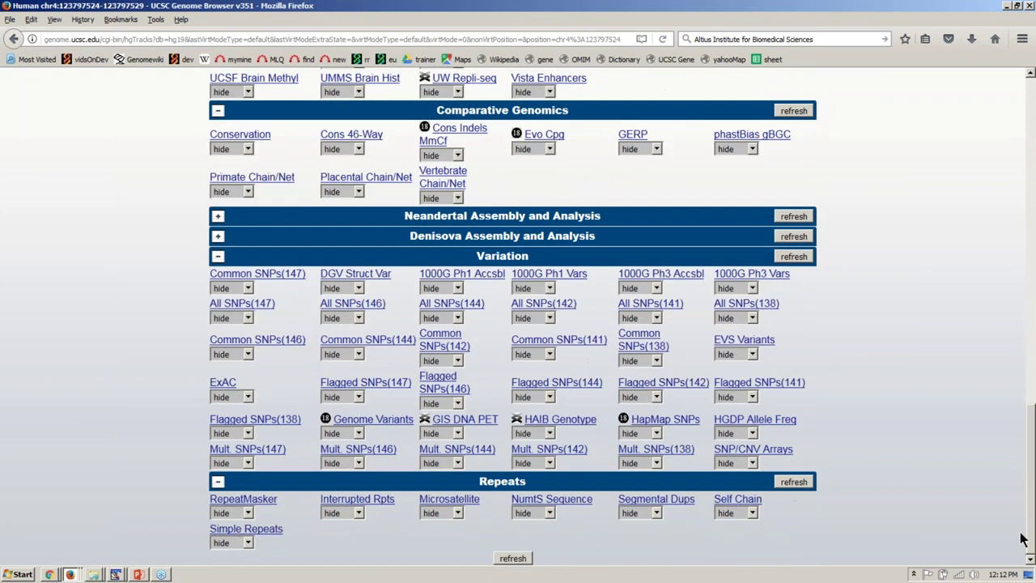
pyautogui.click(252, 289)
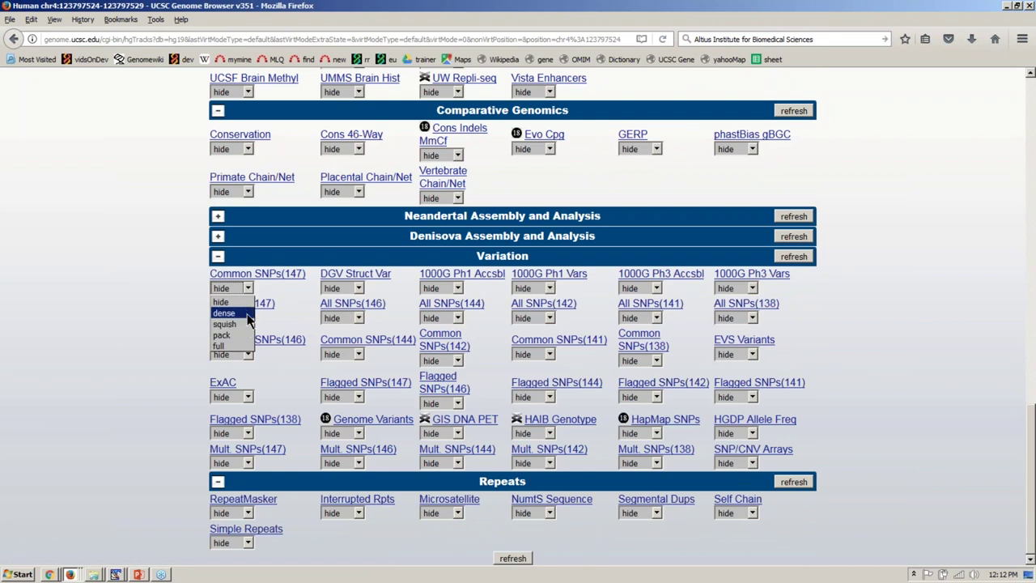
pyautogui.click(248, 314)
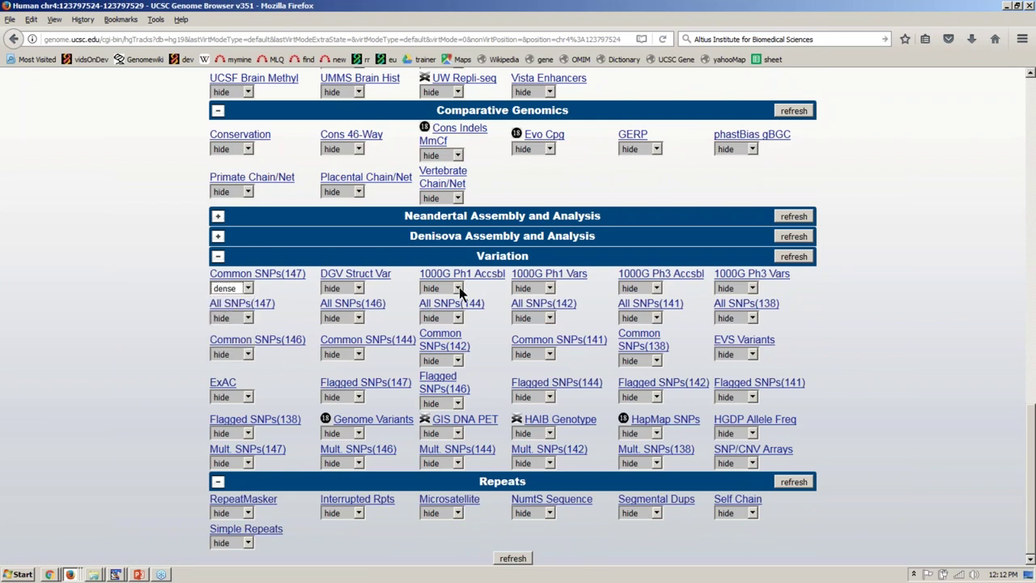
pyautogui.click(357, 290)
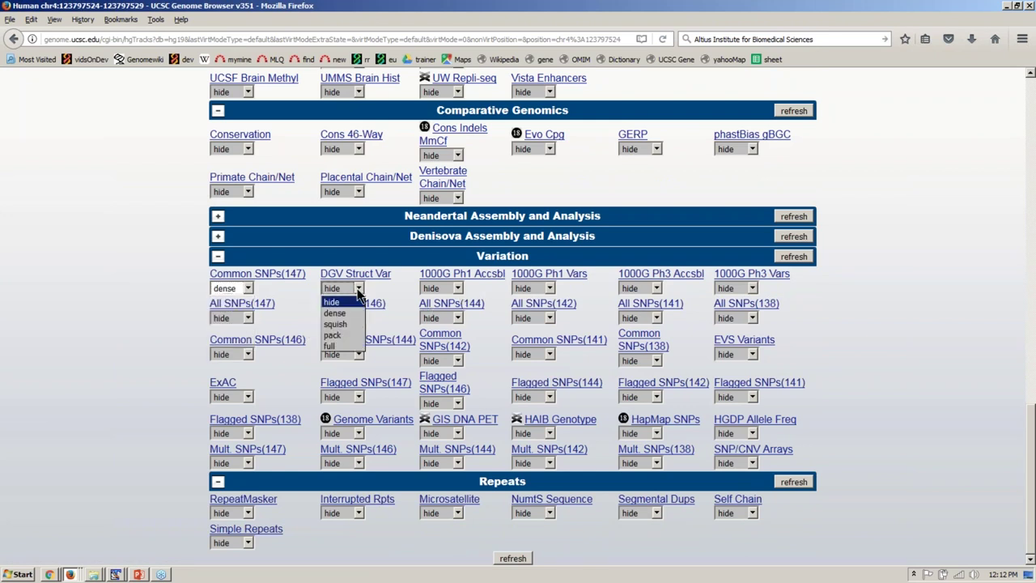
pyautogui.click(353, 334)
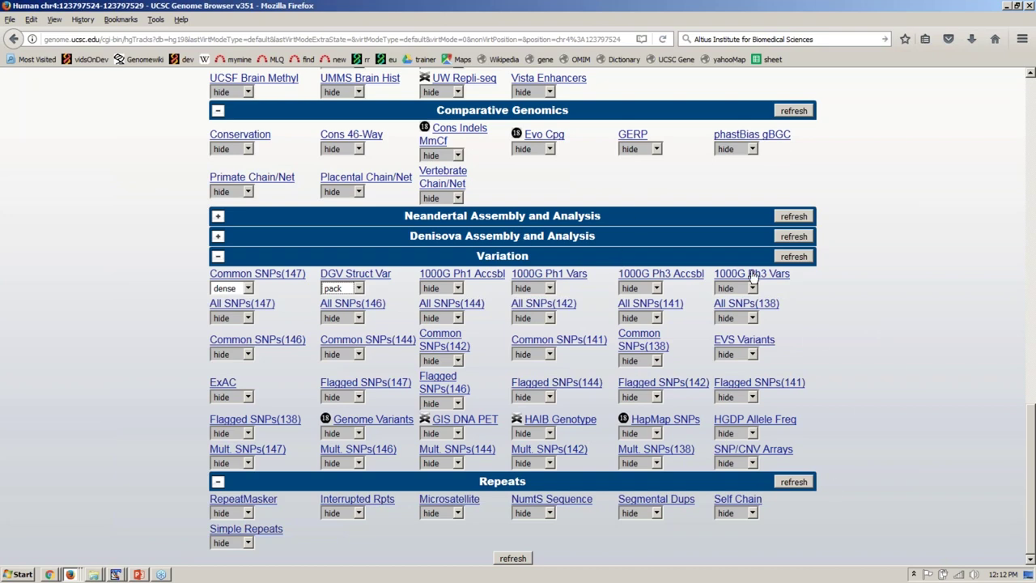
pyautogui.click(795, 257)
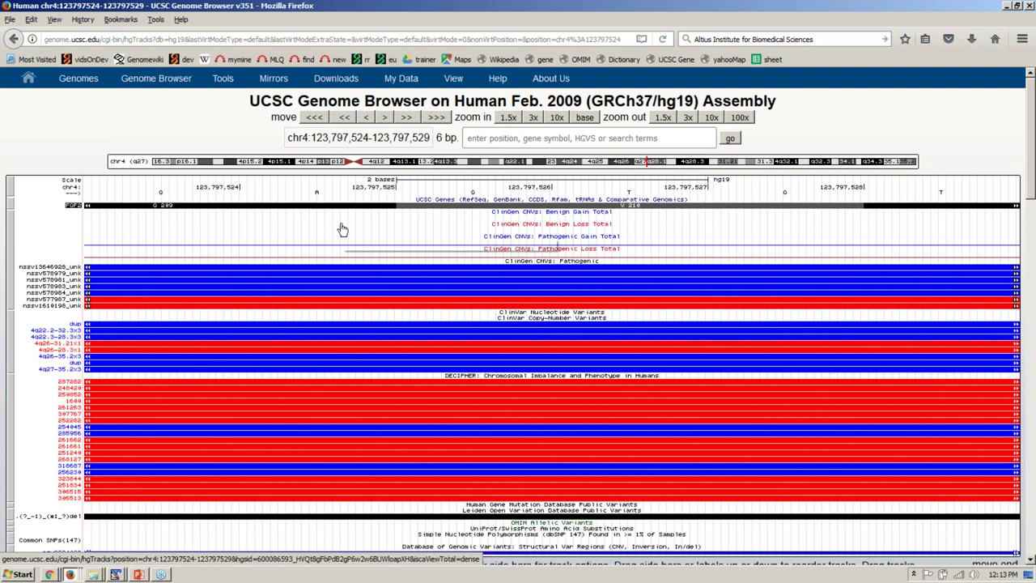
# - Hide the ClinGen Benign Gain, Benign Loss, Pathogenic Gain and Pathogenic Loss Total tracks
pyautogui.rightClick(66, 215)
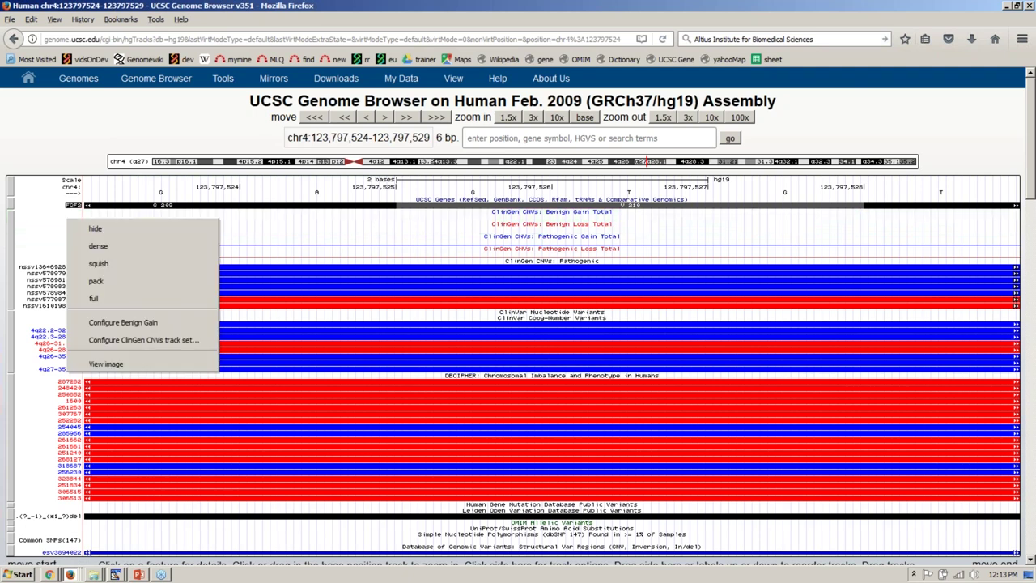
pyautogui.click(96, 230)
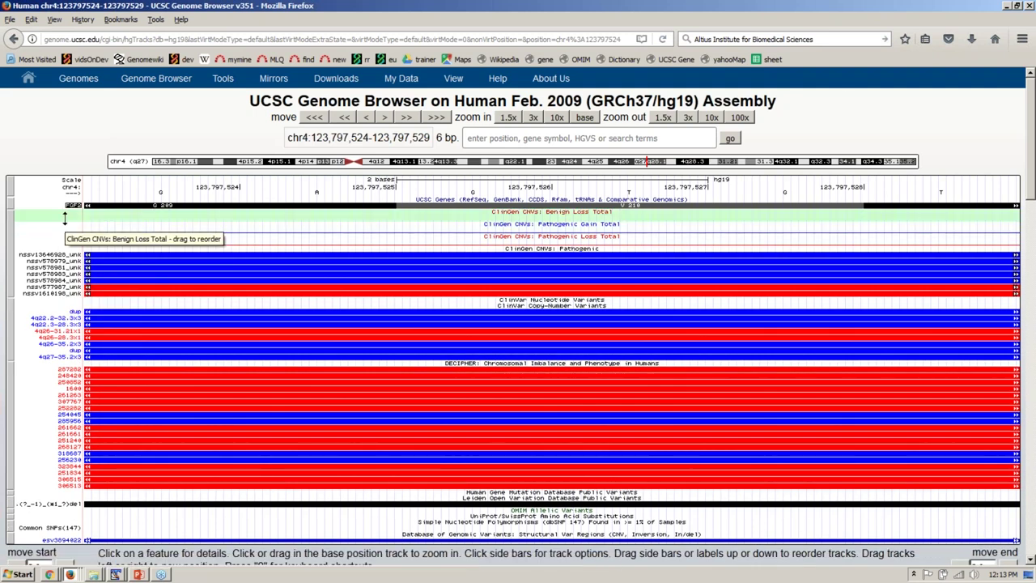
pyautogui.rightClick(81, 228)
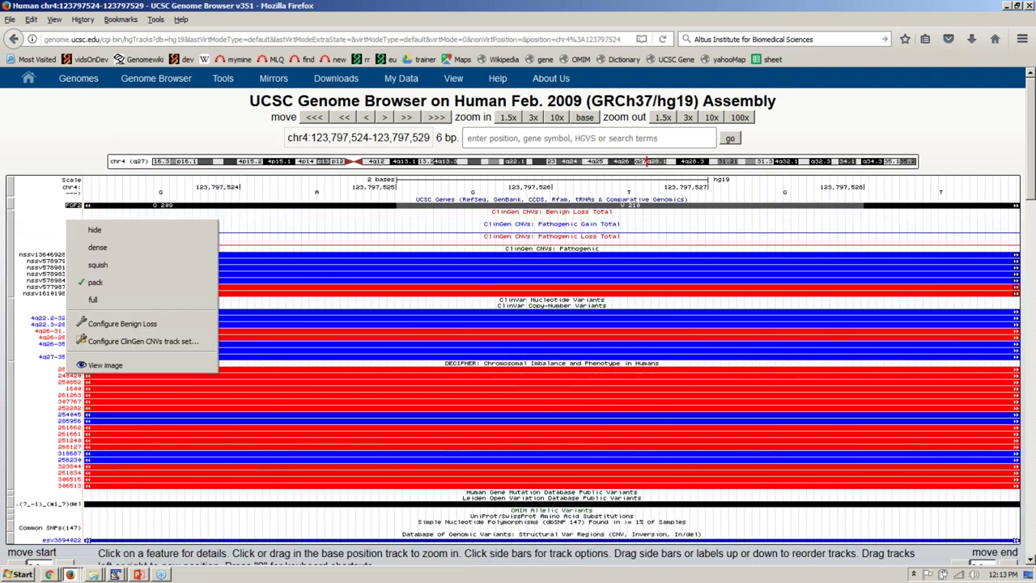
pyautogui.click(104, 231)
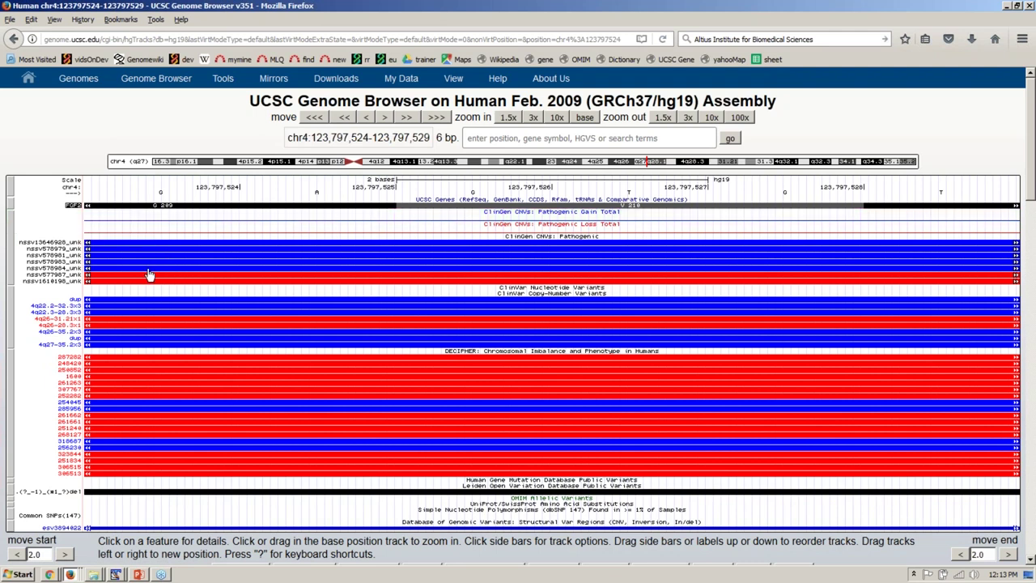
pyautogui.rightClick(59, 216)
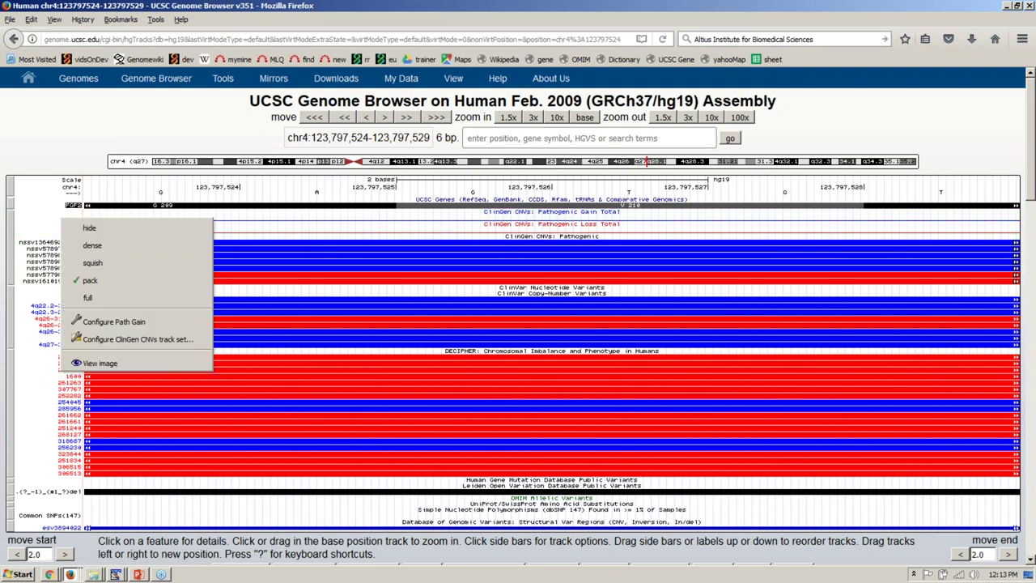
pyautogui.click(91, 231)
pyautogui.rightClick(62, 216)
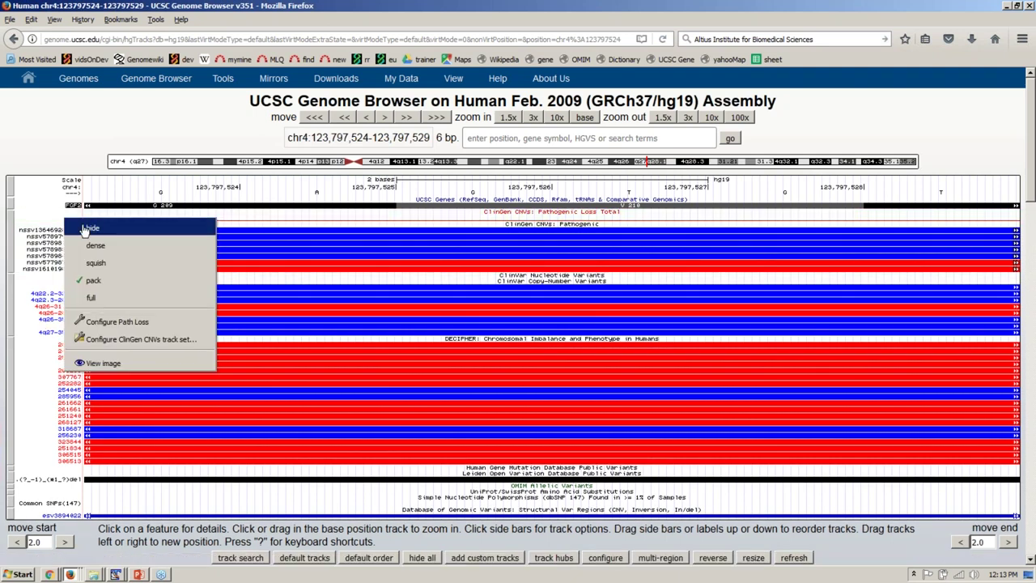
pyautogui.click(112, 233)
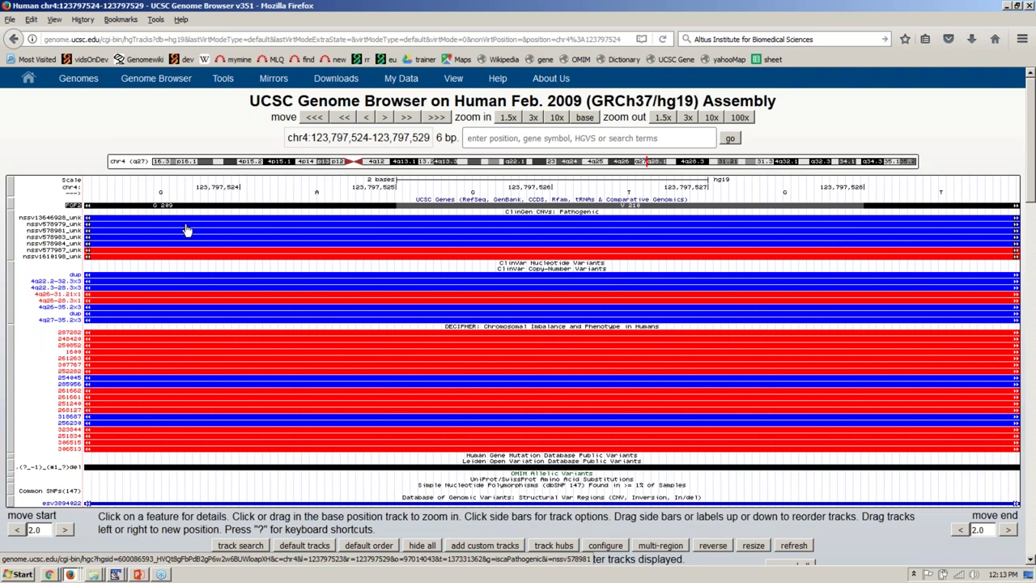
pyautogui.click(593, 224)
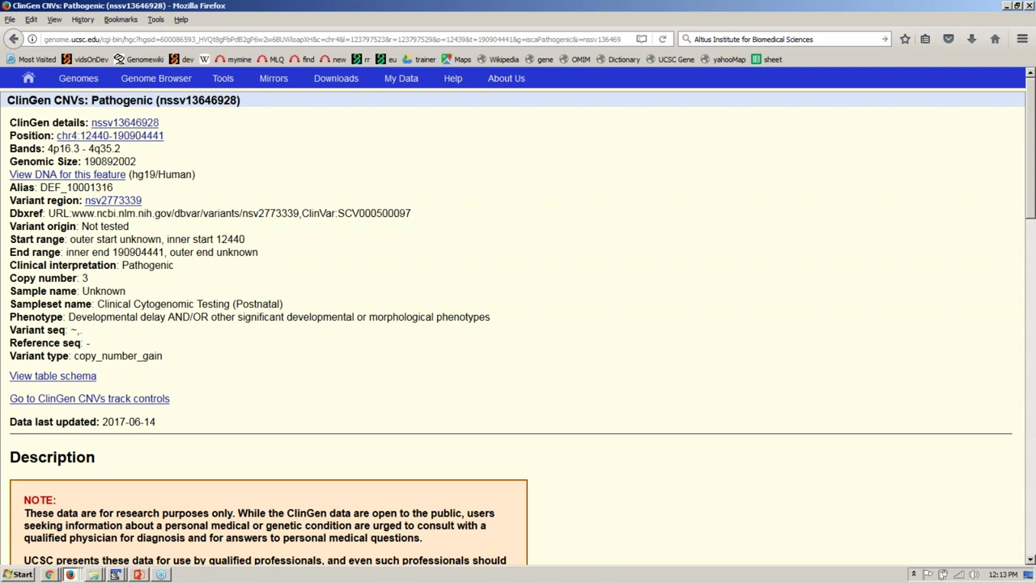
pyautogui.moveTo(122, 265); pyautogui.dragTo(196, 270)
pyautogui.moveTo(69, 317); pyautogui.dragTo(501, 317)
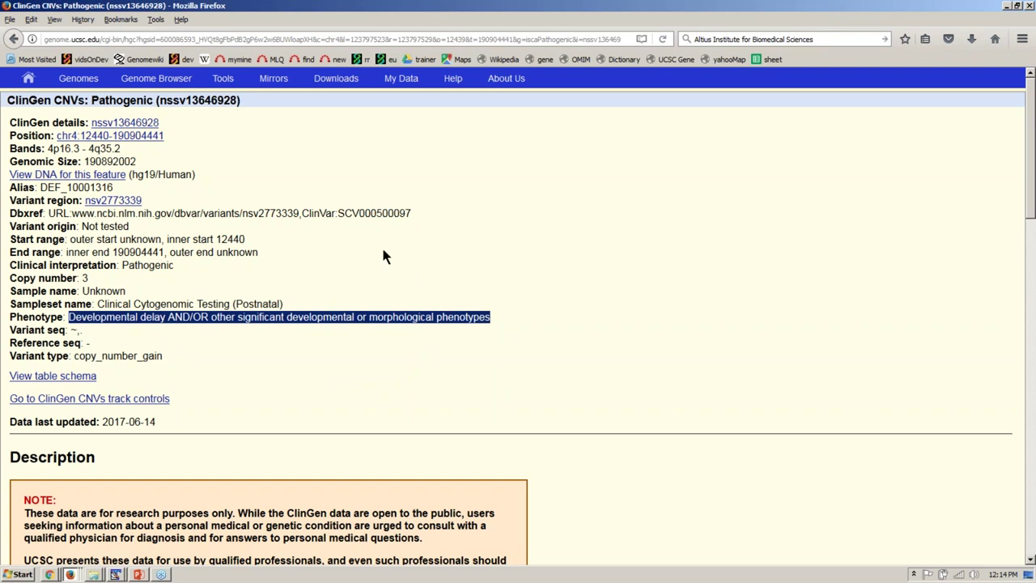
pyautogui.moveTo(101, 161); pyautogui.dragTo(119, 162)
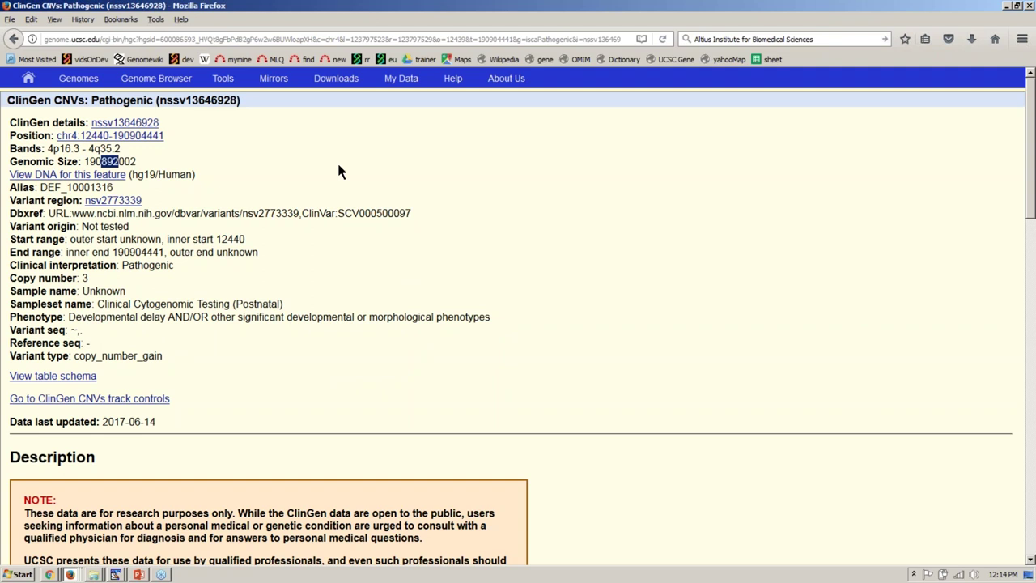
pyautogui.click(186, 85)
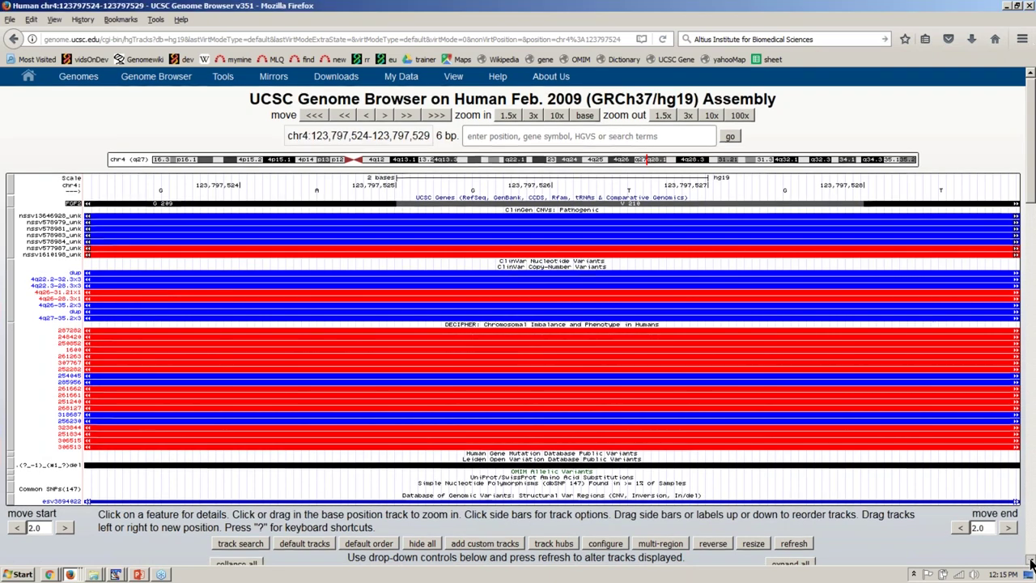
# - Jump via a chr4 ideogram band to chr4:122,896,473-125,166,328 (2,269,856 bp)
pyautogui.click(1031, 562)
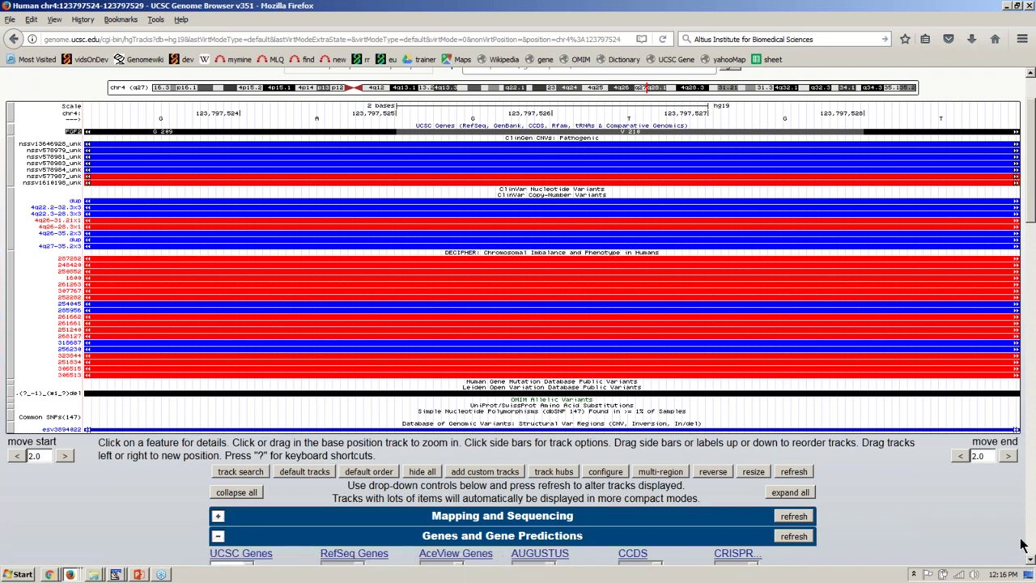
pyautogui.scroll(2, 1023, 545)
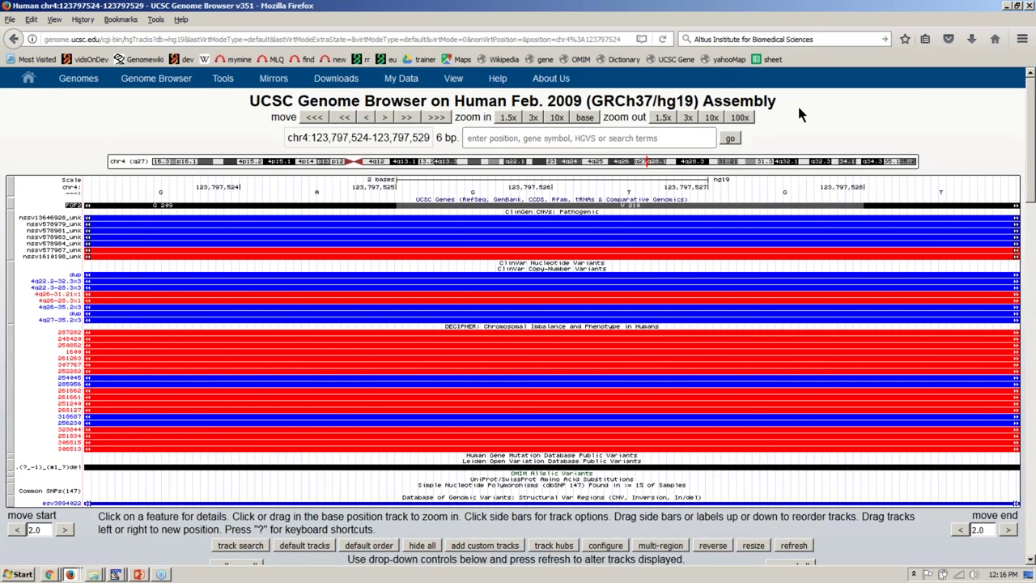
pyautogui.click(653, 164)
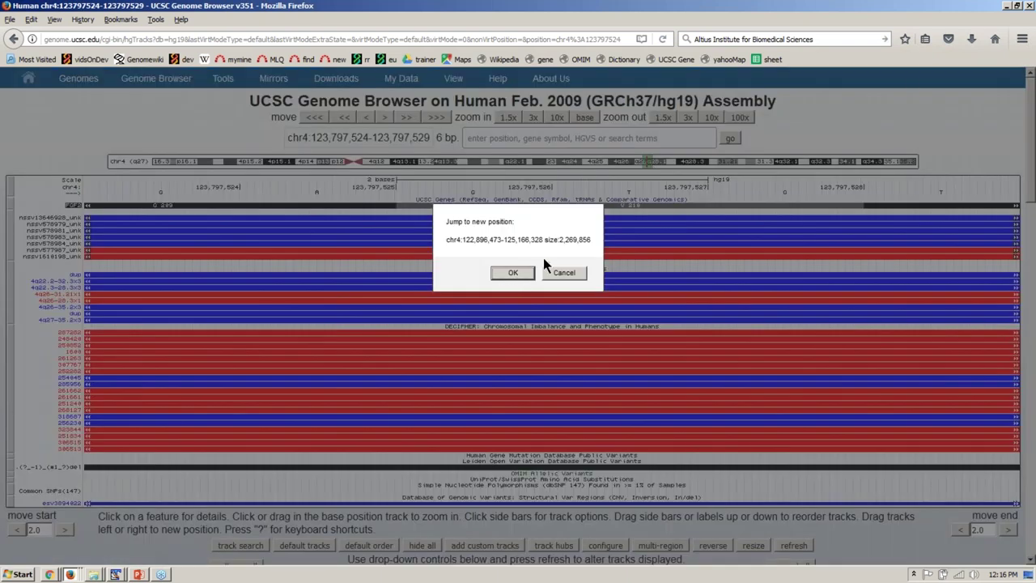
pyautogui.doubleClick(583, 241)
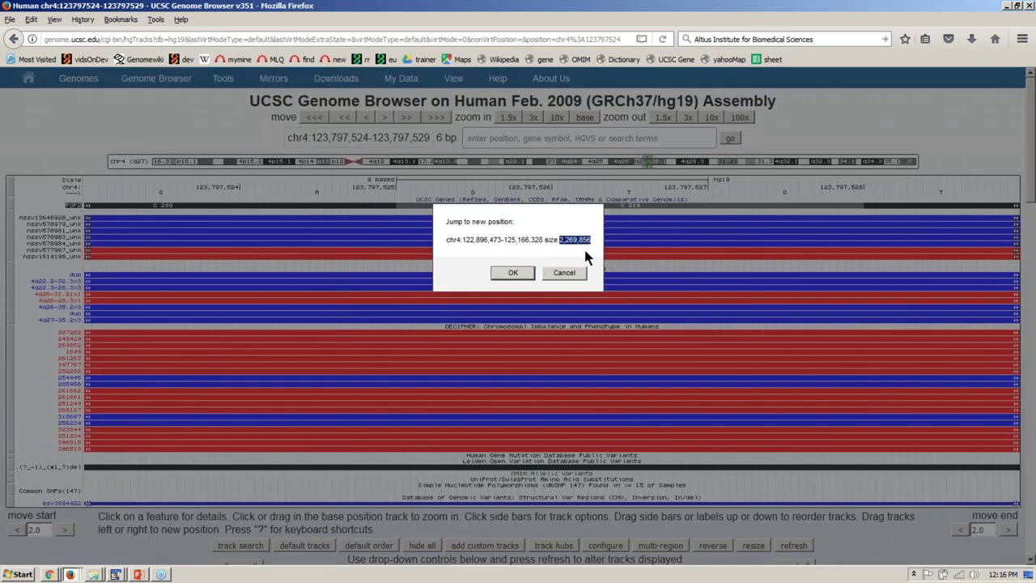
pyautogui.click(522, 273)
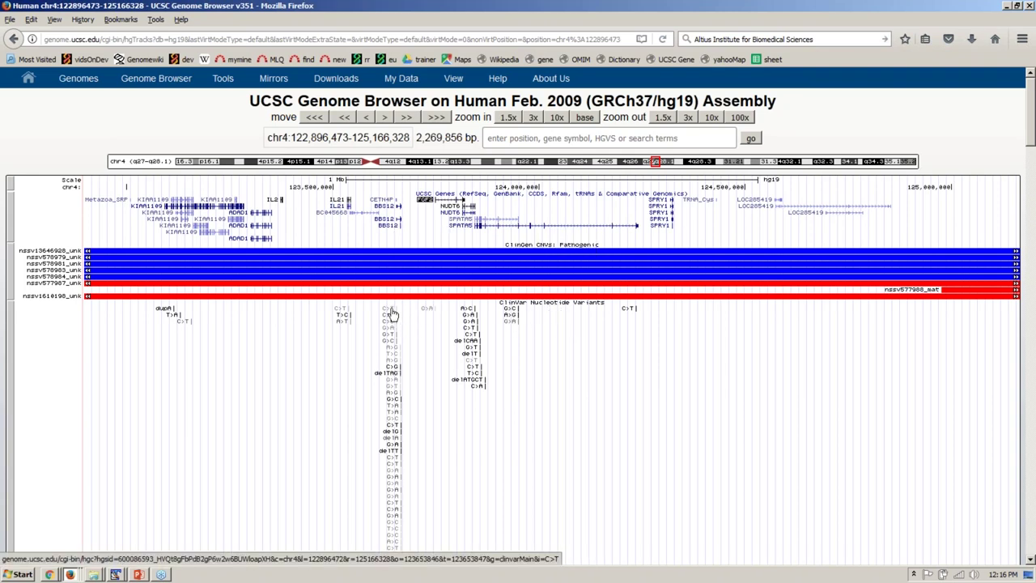
# - Open the details page of the likely-benign BBS12 ClinVar variant
pyautogui.moveTo(391, 313)
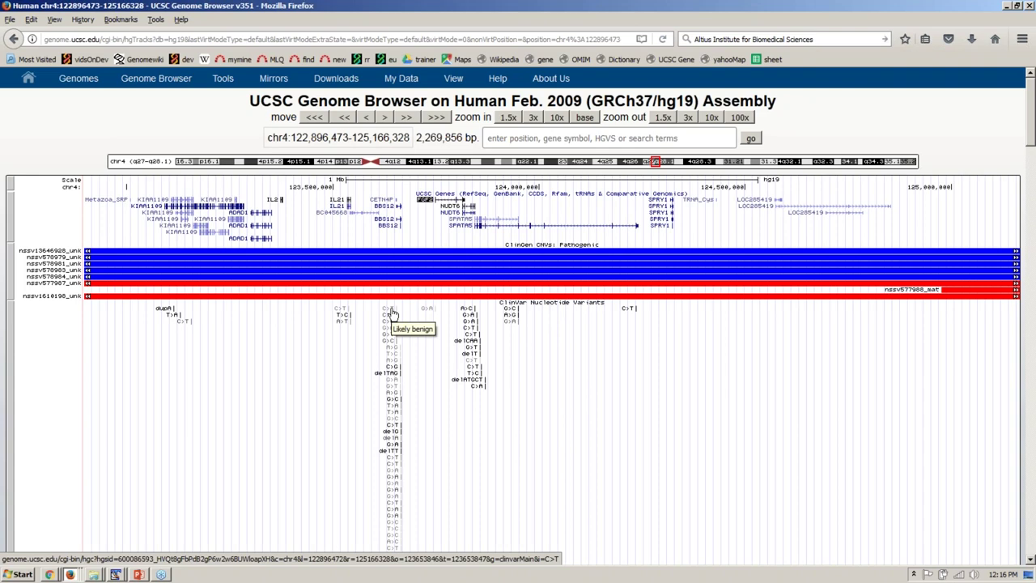
pyautogui.click(391, 312)
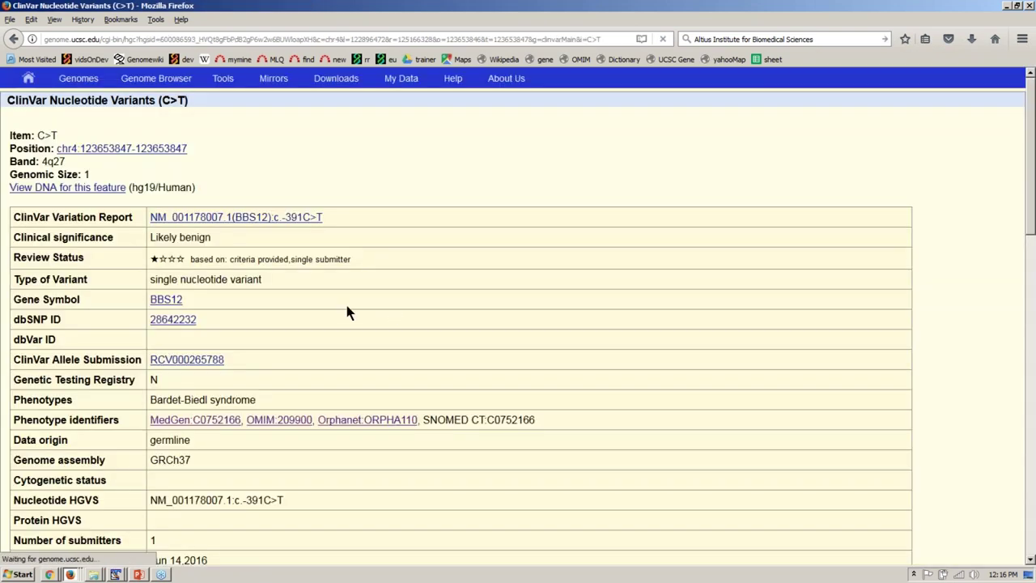
pyautogui.tripleClick(294, 258)
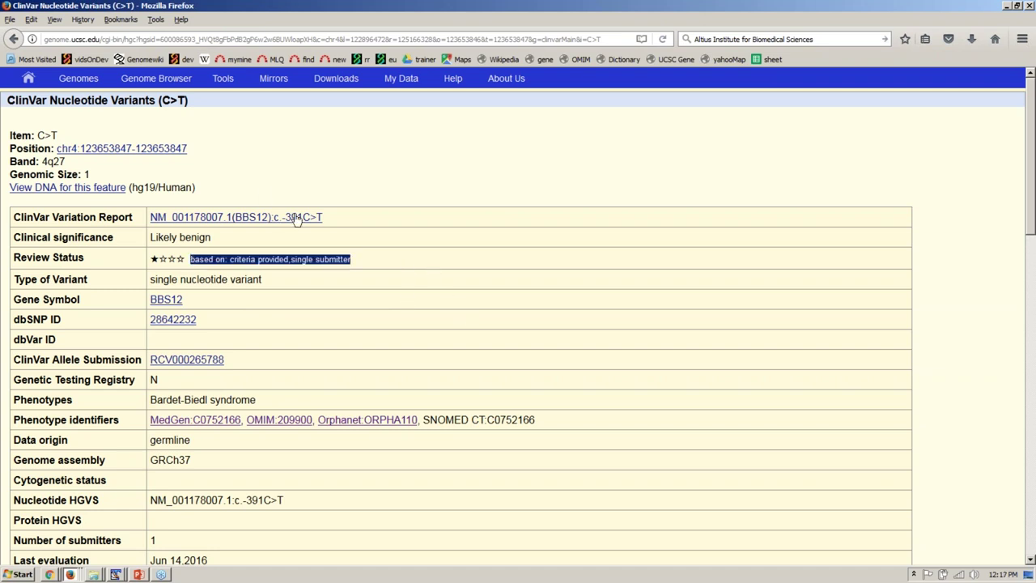
pyautogui.click(314, 250)
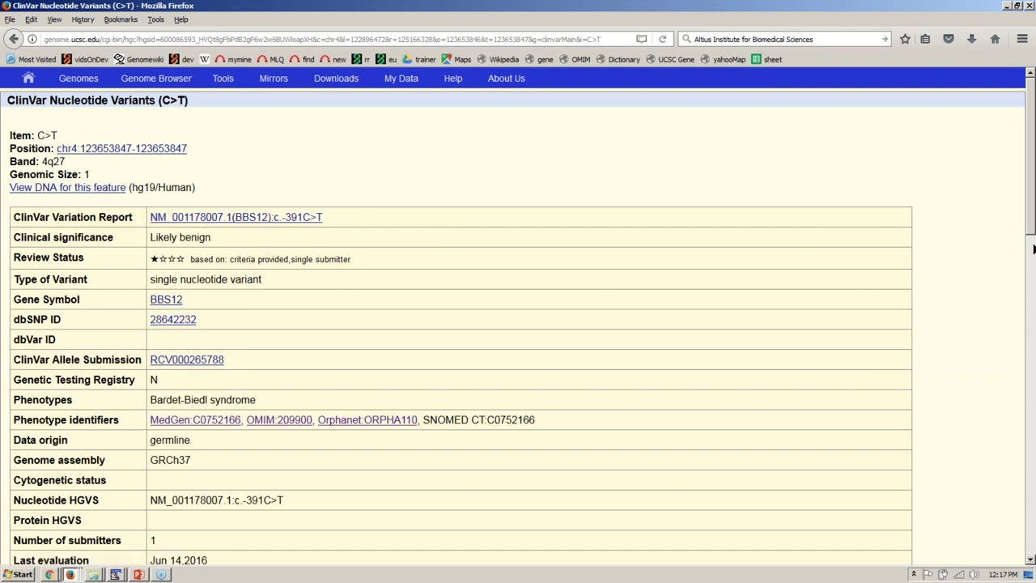
pyautogui.moveTo(1033, 232); pyautogui.dragTo(1030, 272)
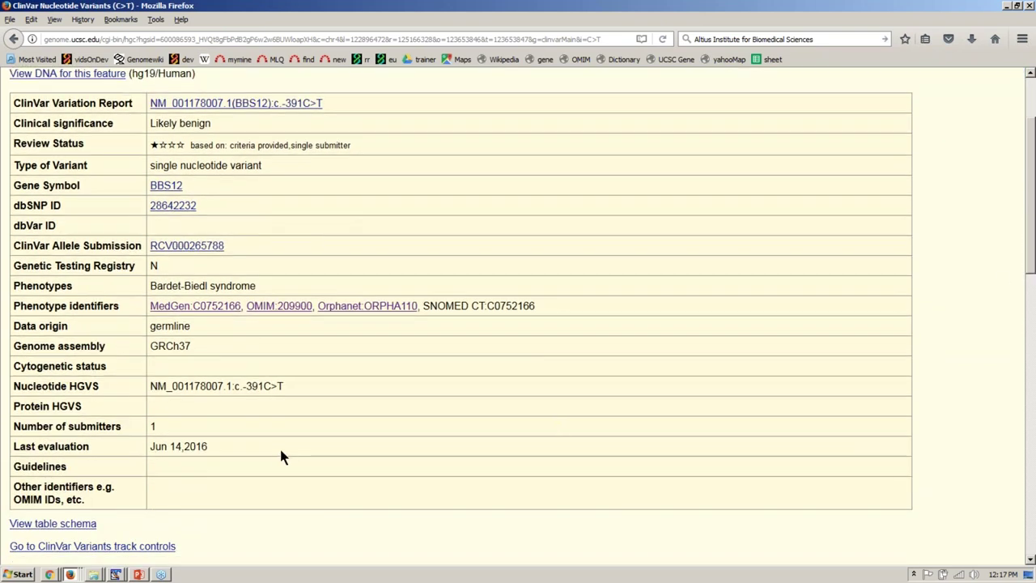
# - Copy the Nucleotide HGVS term NM_001178007.1:c.-391C>T and go back to the browser
pyautogui.moveTo(150, 386); pyautogui.dragTo(285, 387)
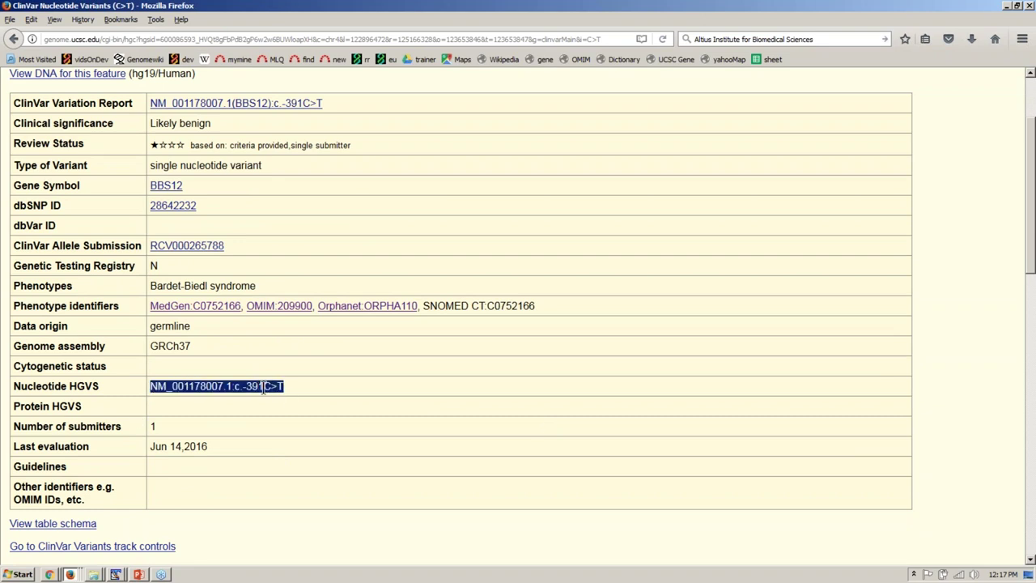
pyautogui.rightClick(263, 386)
pyautogui.click(320, 397)
pyautogui.click(14, 40)
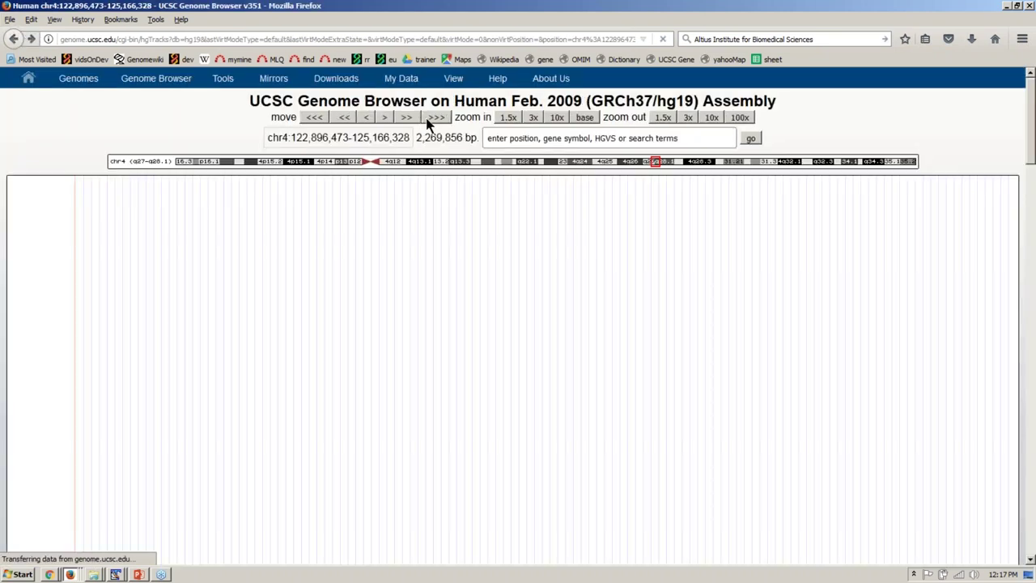
# - Jump to variant NM_001178007.1:c.-391C>T, showing the 11 bp window chr4:123,653,842-123,653,852
pyautogui.click(522, 136)
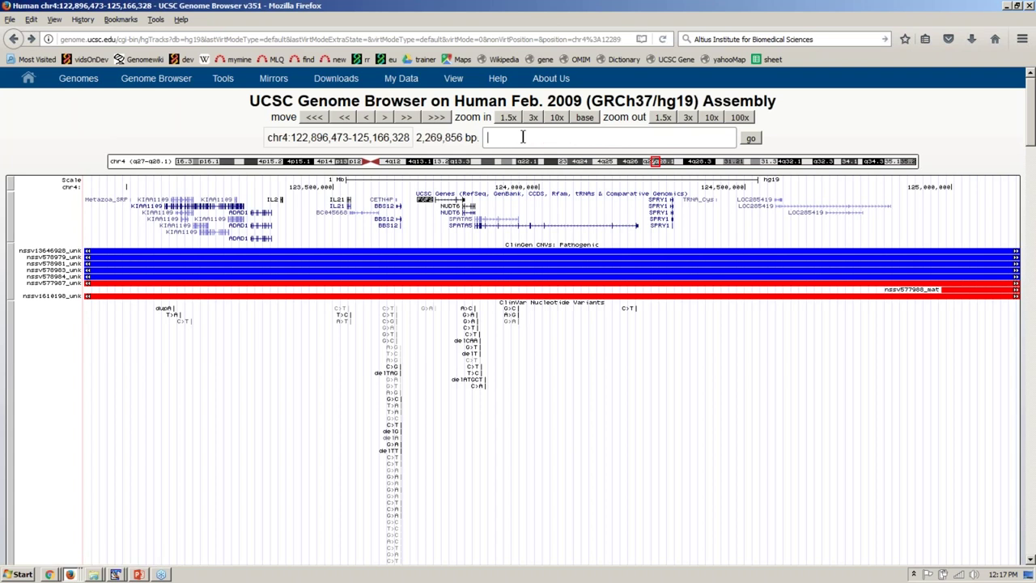
pyautogui.hotkey('ctrl', 'v')
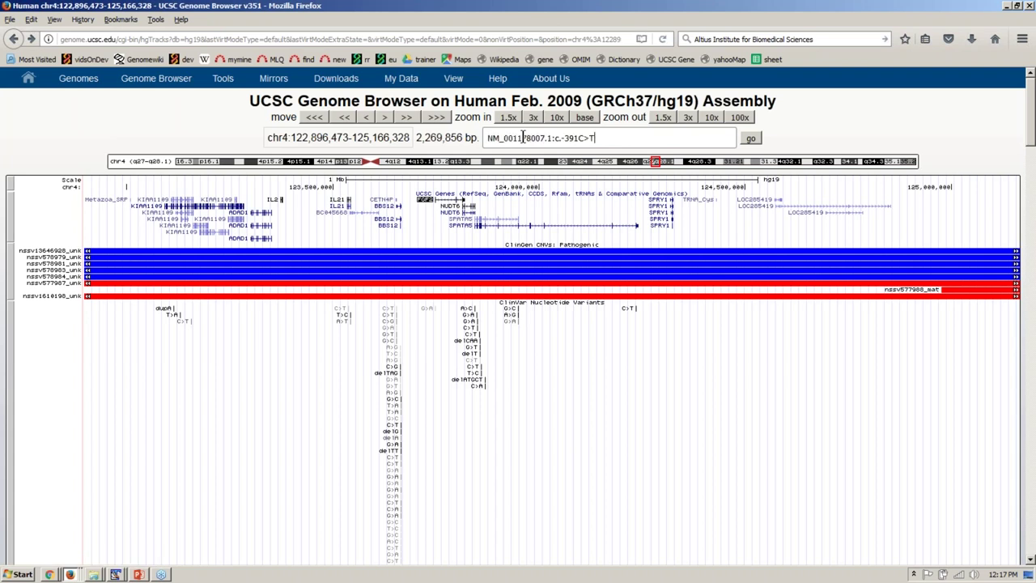
pyautogui.click(751, 139)
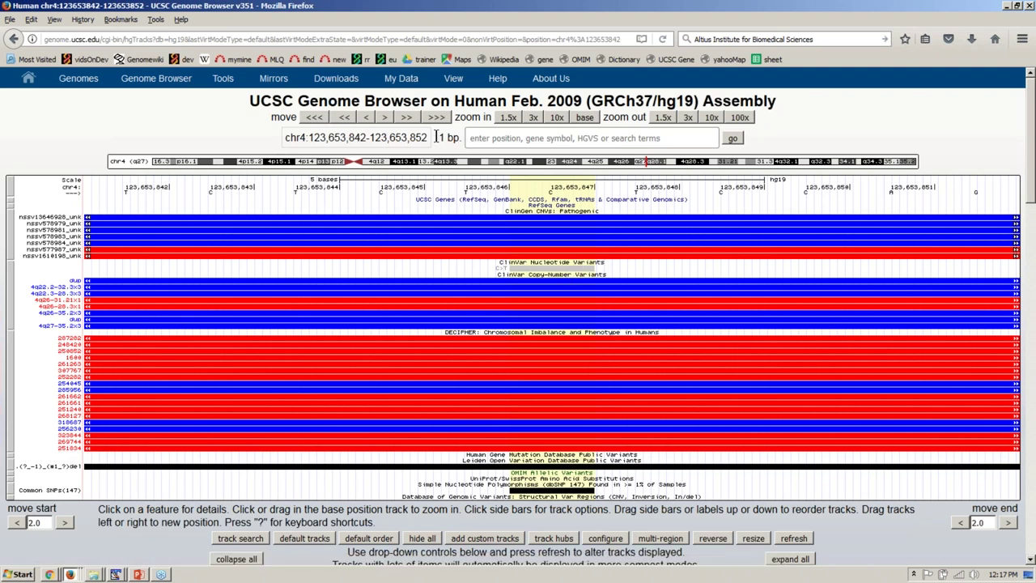
pyautogui.moveTo(435, 138); pyautogui.dragTo(468, 137)
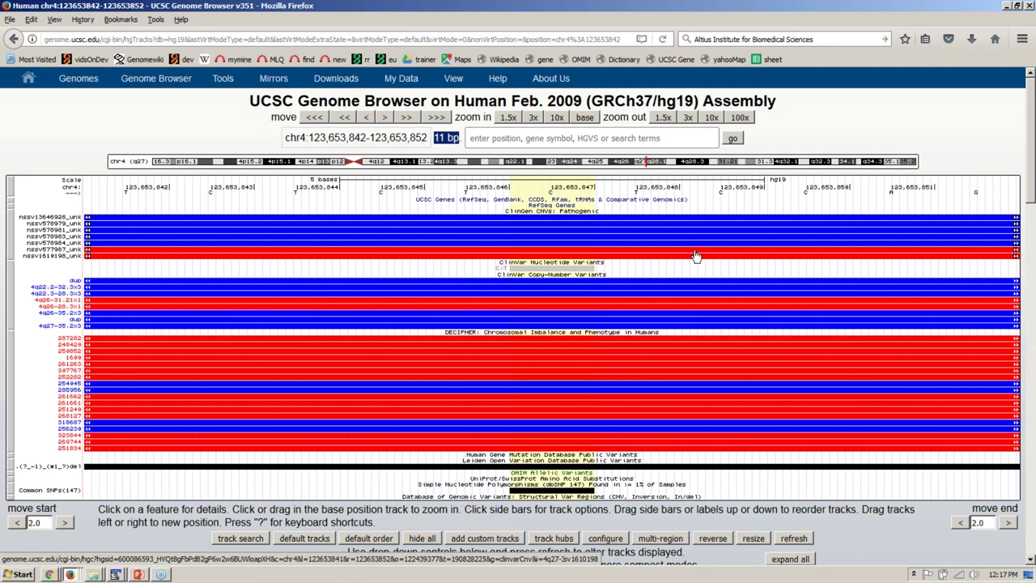
pyautogui.click(628, 137)
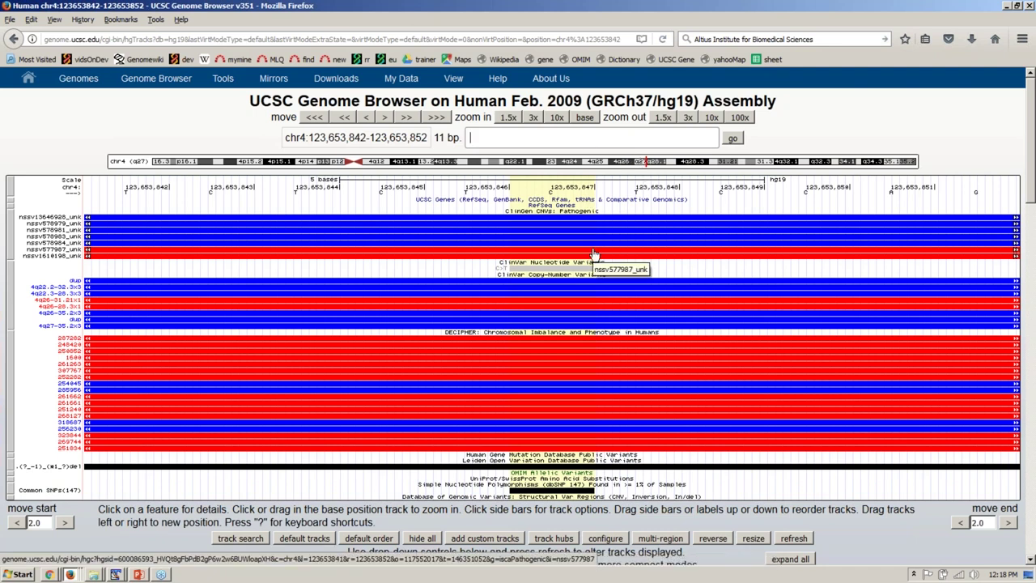
# - Go to cytoband 4q27 (chr4:120,800,001-123,800,000) and look down through its tracks
pyautogui.write('4q27')
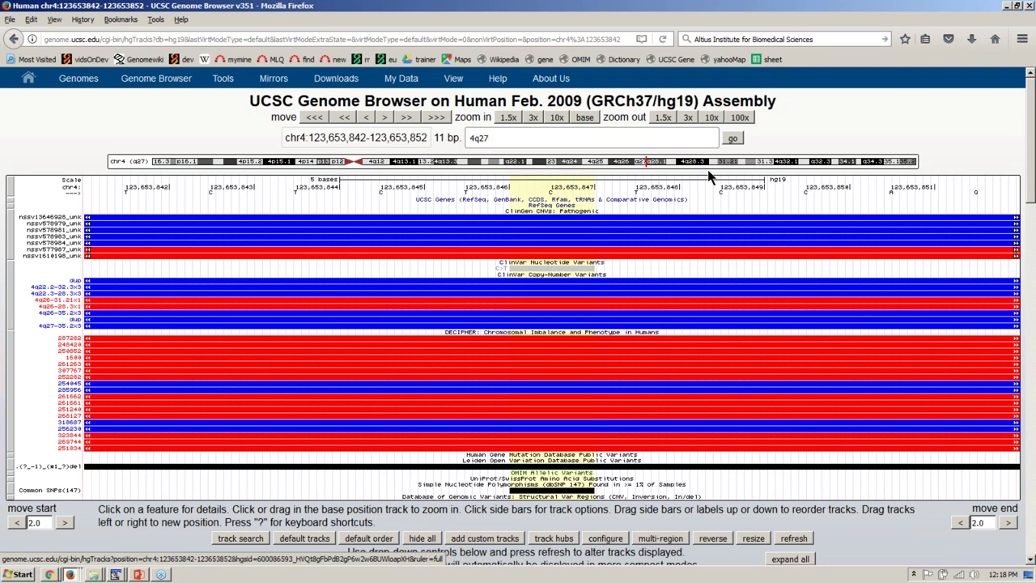
pyautogui.click(733, 139)
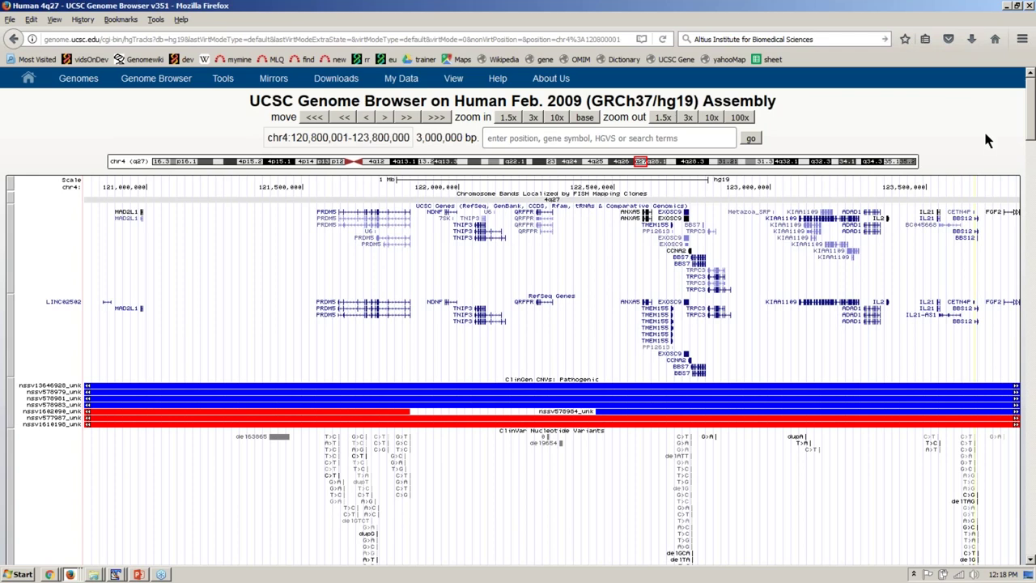
pyautogui.scroll(-5, 986, 140)
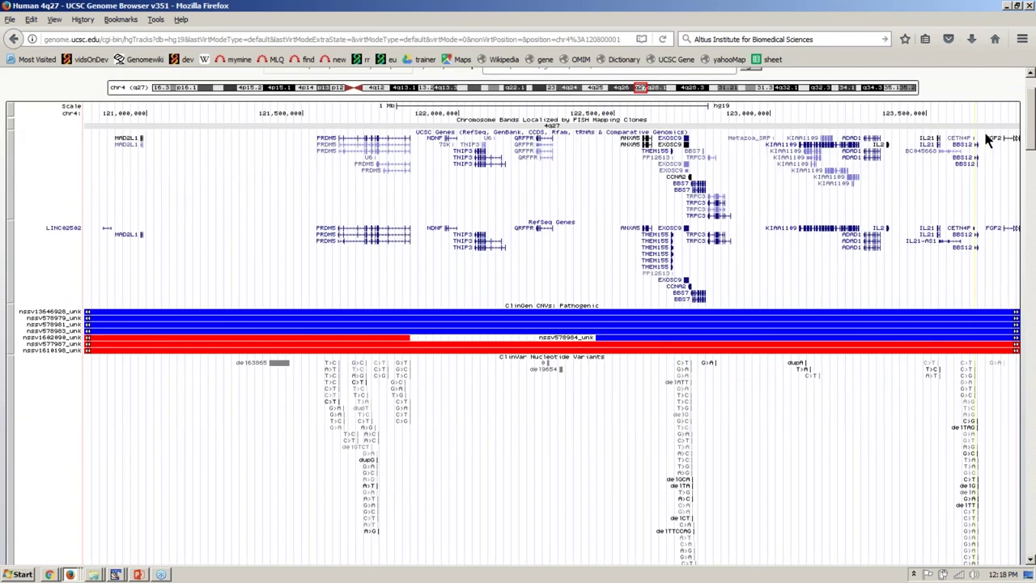
pyautogui.scroll(-7, 985, 133)
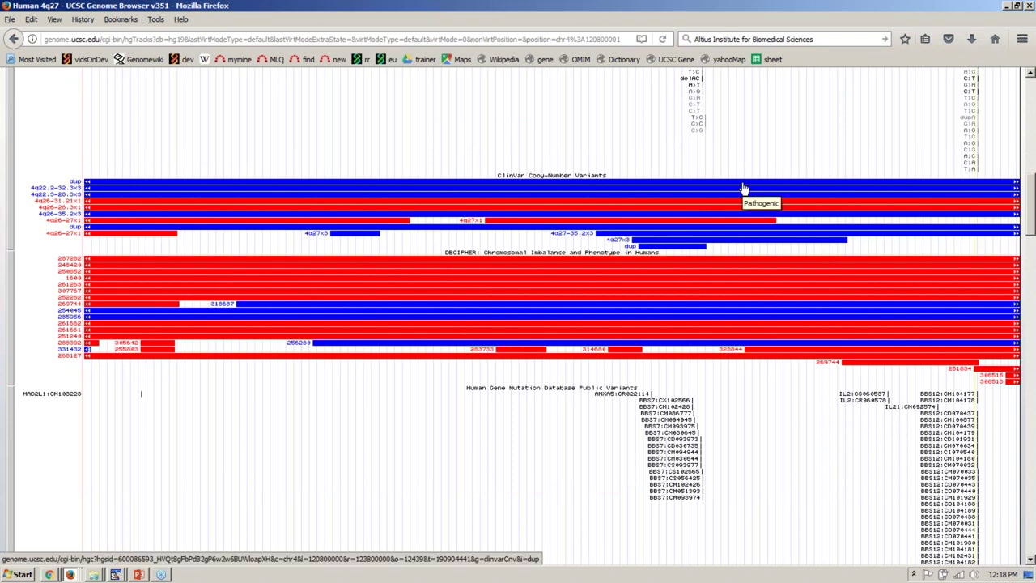
pyautogui.click(592, 394)
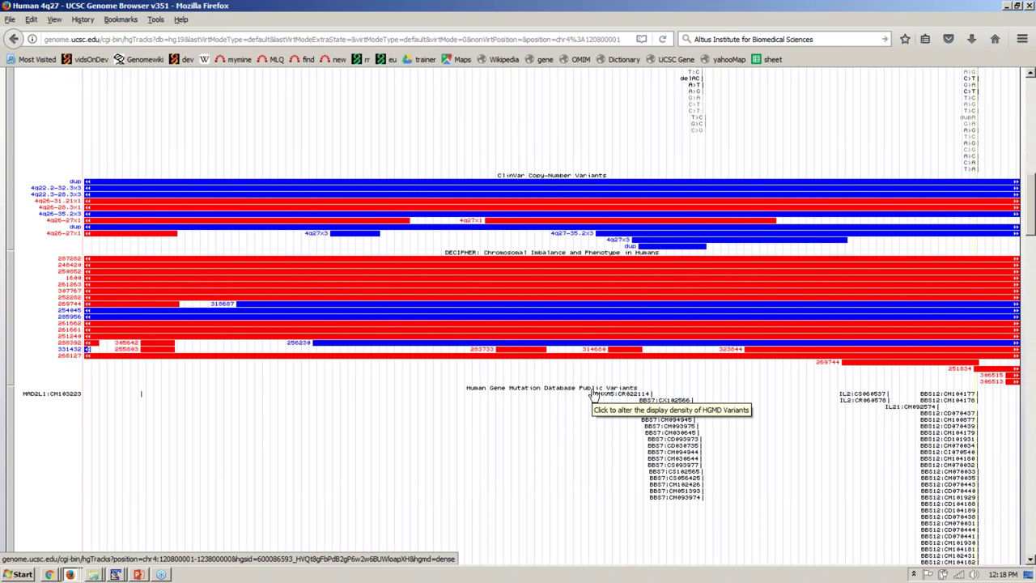
pyautogui.scroll(-5, 592, 395)
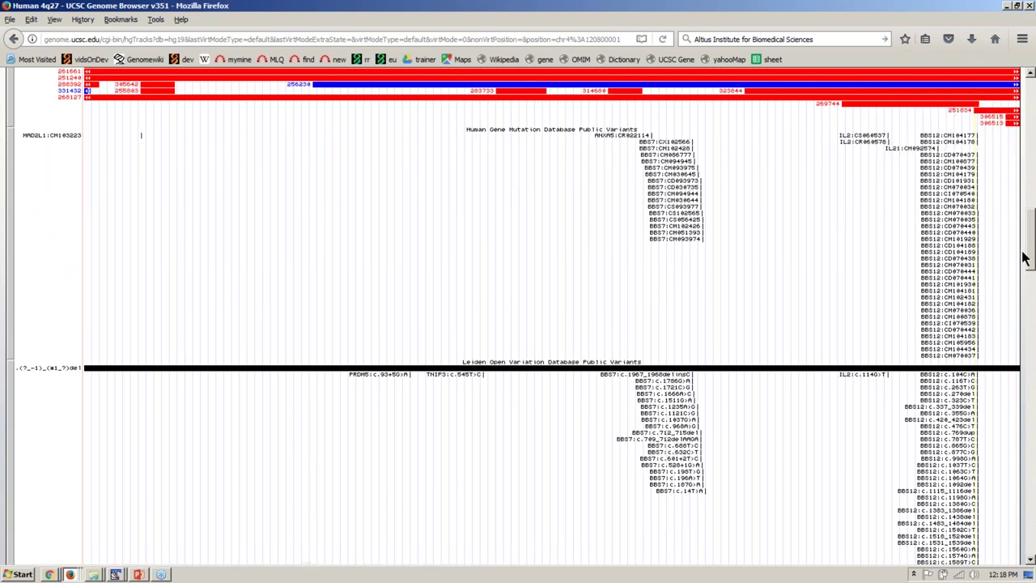
pyautogui.moveTo(1030, 258); pyautogui.dragTo(1030, 348)
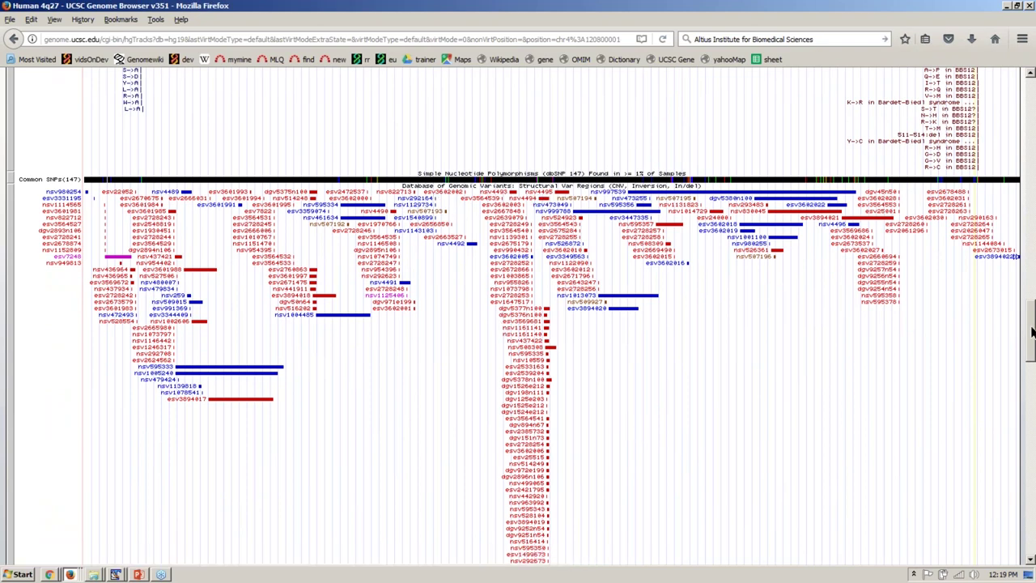
pyautogui.moveTo(1031, 332)
pyautogui.mouseDown()
pyautogui.moveTo(1032, 374)
pyautogui.moveTo(1032, 340)
pyautogui.mouseUp()
pyautogui.scroll(8, 1033, 340)
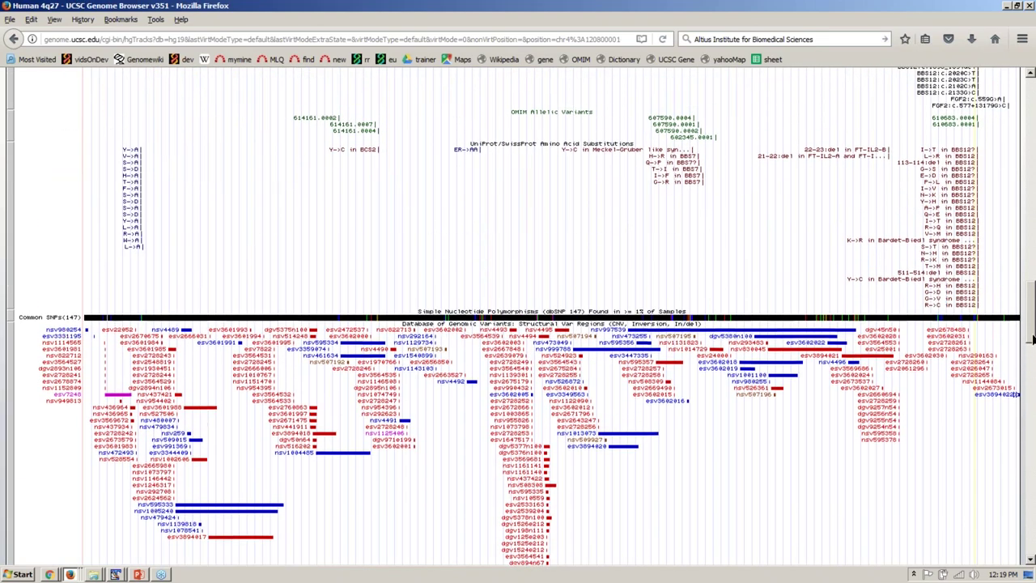
pyautogui.scroll(10, 1033, 338)
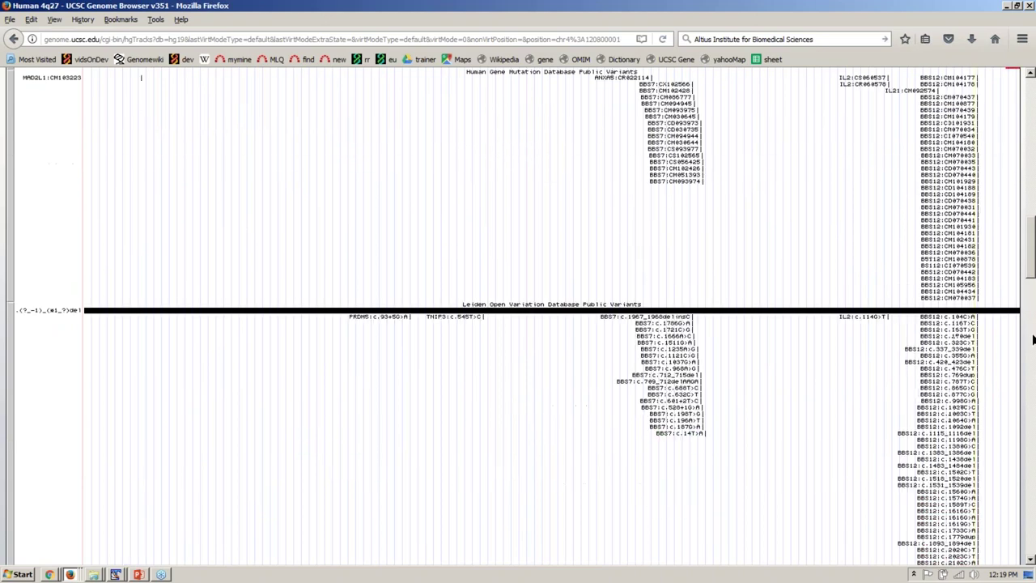
pyautogui.scroll(1, 1033, 338)
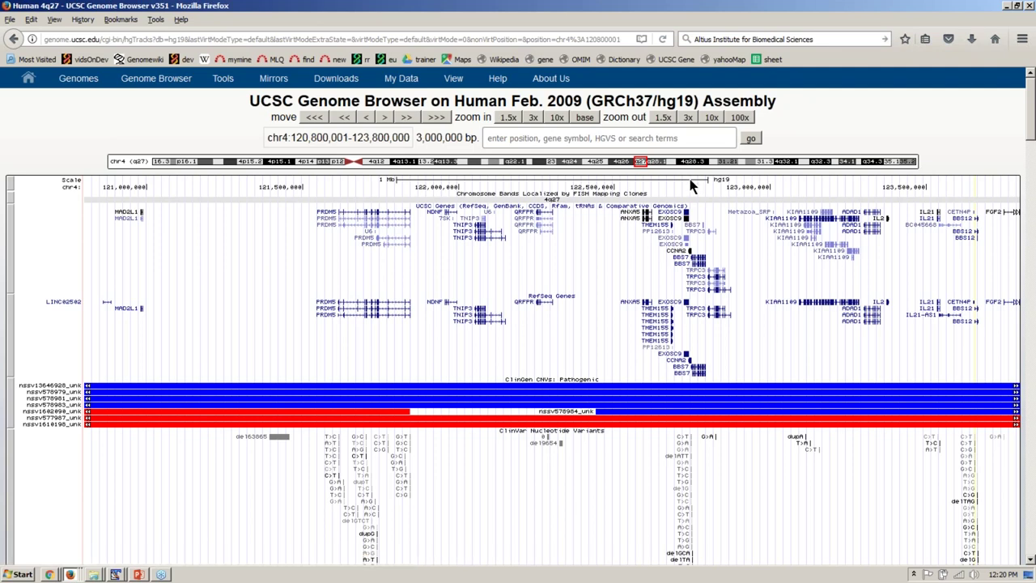
# - Highlight chr4:122,754,043-122,807,948 over BBS7 using the default highlight colour
pyautogui.moveTo(694, 185)
pyautogui.mouseDown()
pyautogui.moveTo(718, 190)
pyautogui.moveTo(709, 194)
pyautogui.mouseUp()
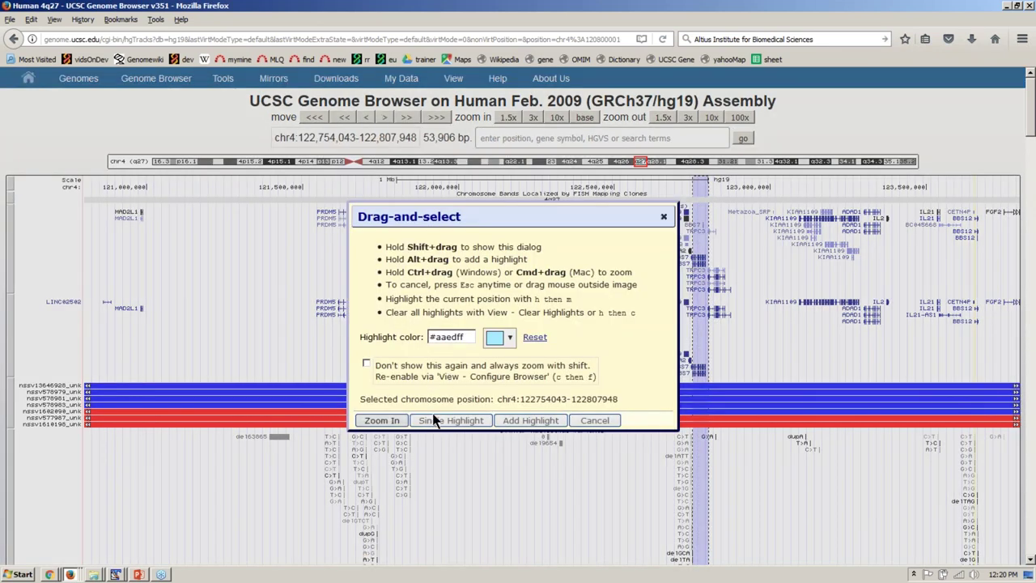
pyautogui.click(510, 339)
pyautogui.click(511, 339)
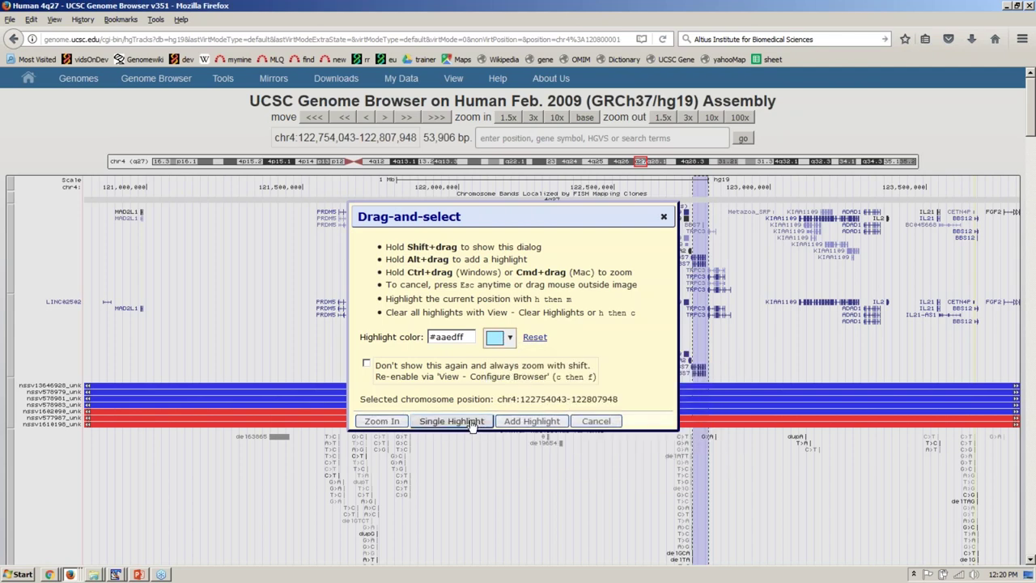
pyautogui.click(540, 422)
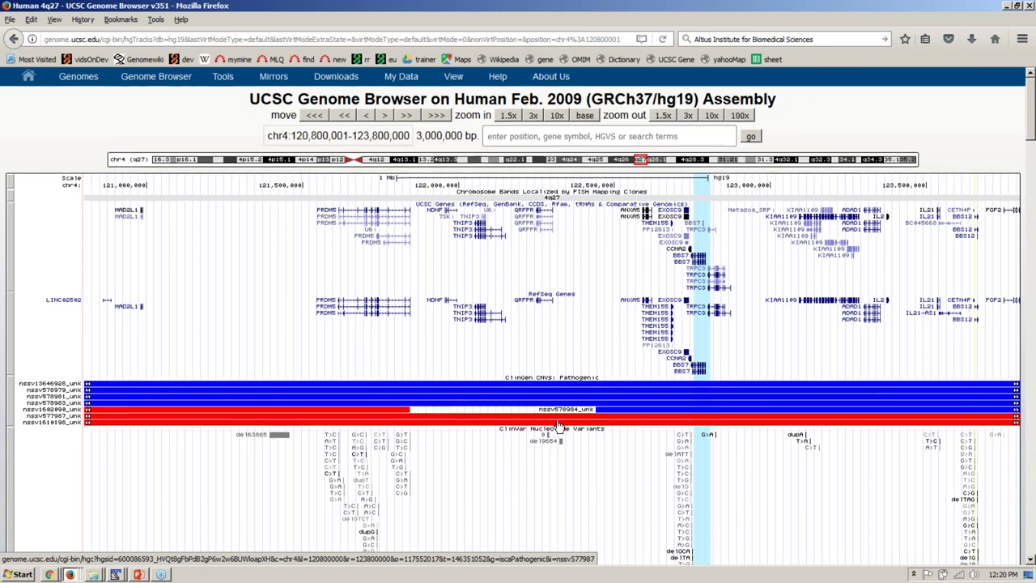
# - Hide the RefSeq Genes track, leaving ClinGen CNVs directly below UCSC Genes
pyautogui.scroll(-2, 559, 425)
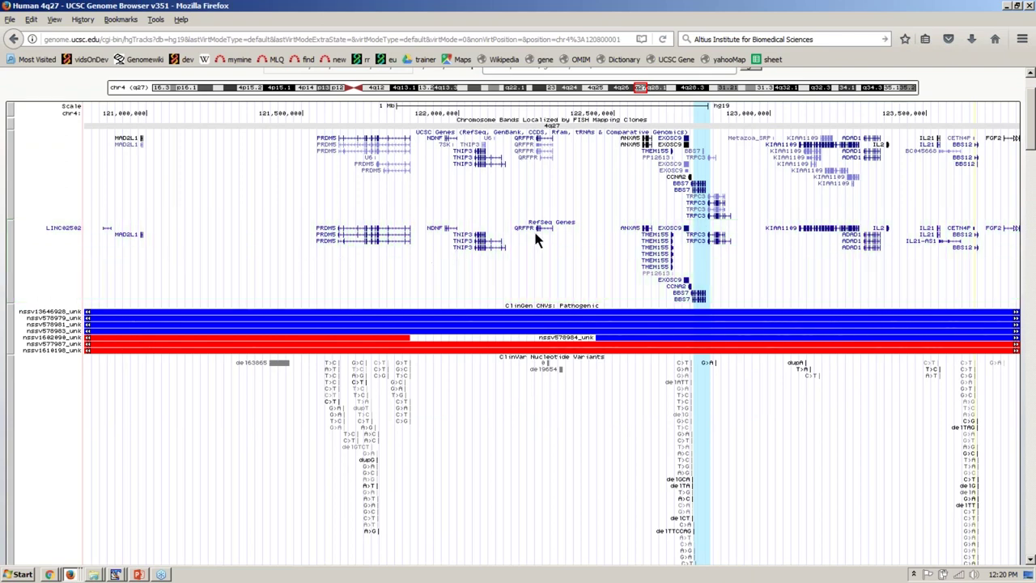
pyautogui.rightClick(46, 264)
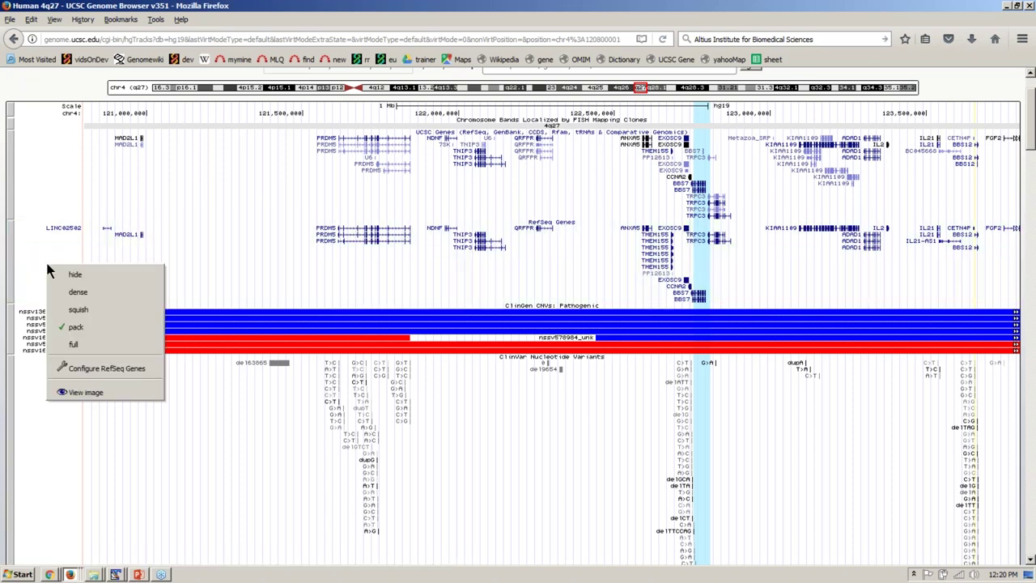
pyautogui.click(76, 278)
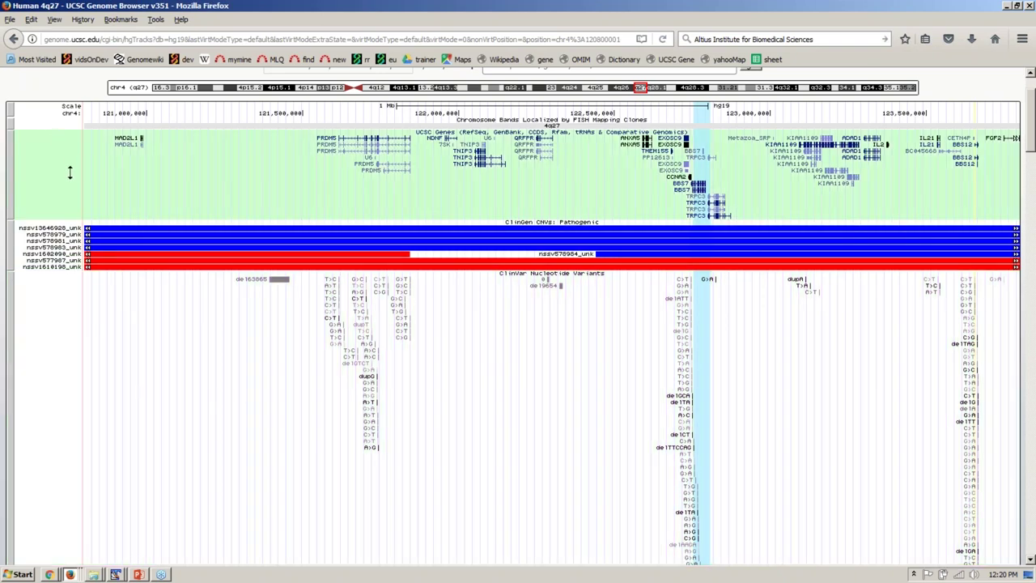
pyautogui.scroll(2, 931, 96)
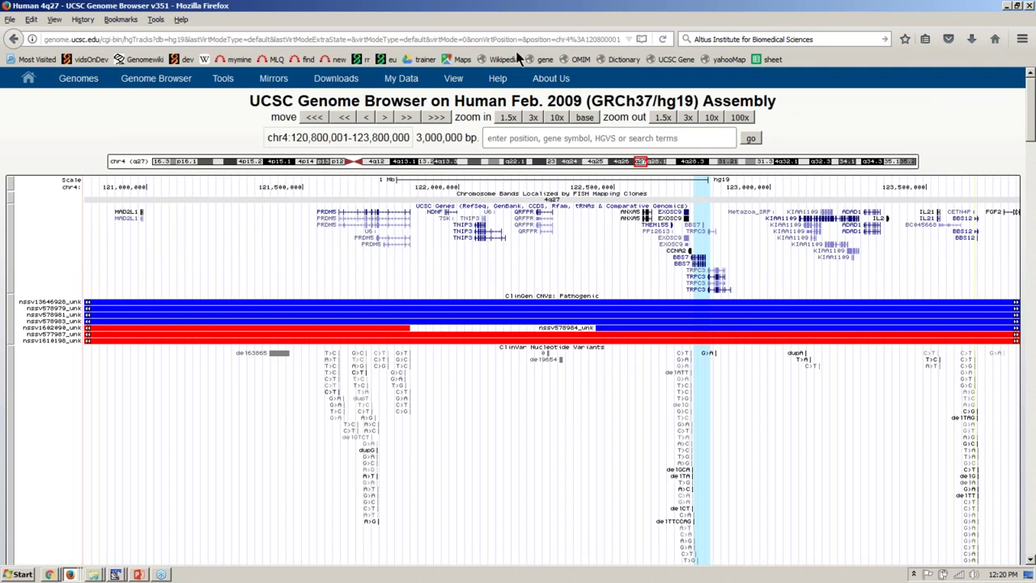
# - Save the current 4q27 view under My Sessions as new session hg19_ambry2
pyautogui.moveTo(407, 87)
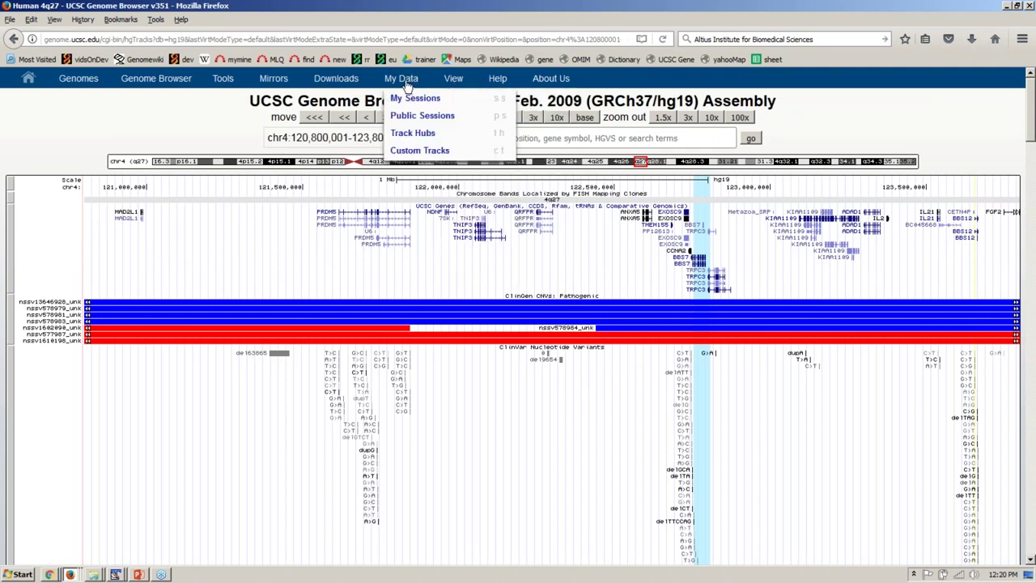
pyautogui.click(435, 100)
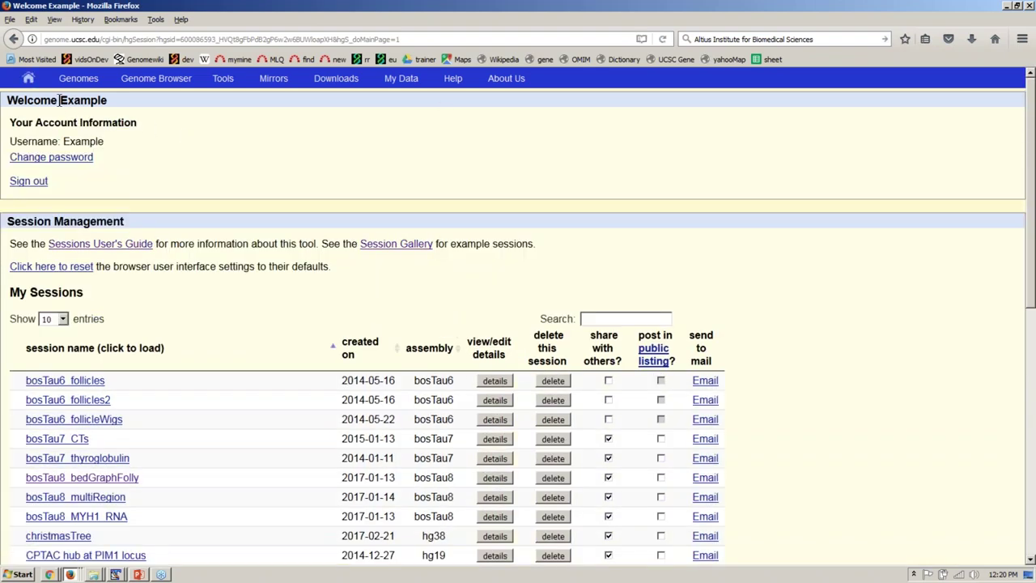
pyautogui.moveTo(60, 102); pyautogui.dragTo(129, 102)
pyautogui.click(463, 158)
pyautogui.click(639, 318)
pyautogui.write('ambr')
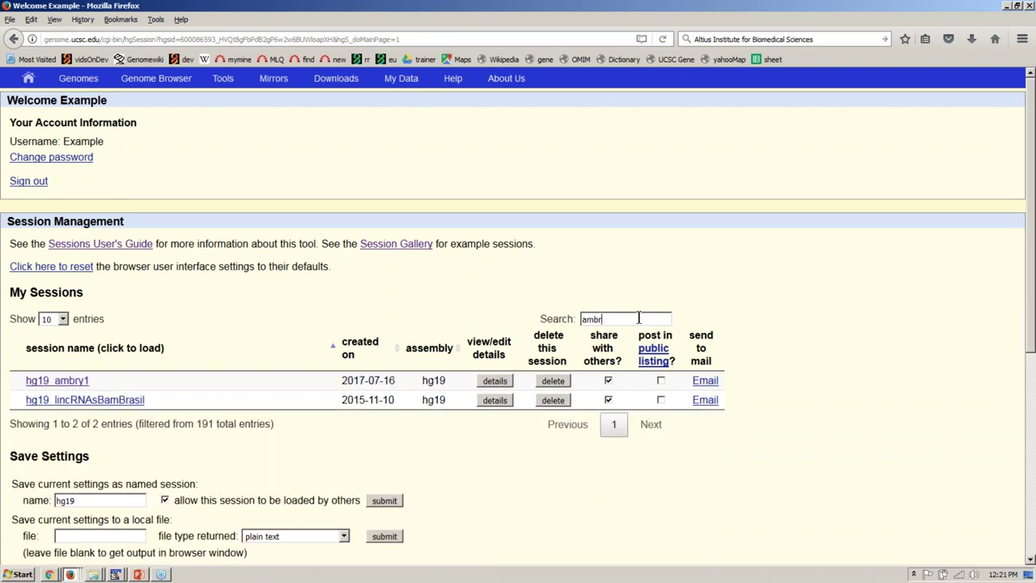
pyautogui.write('y')
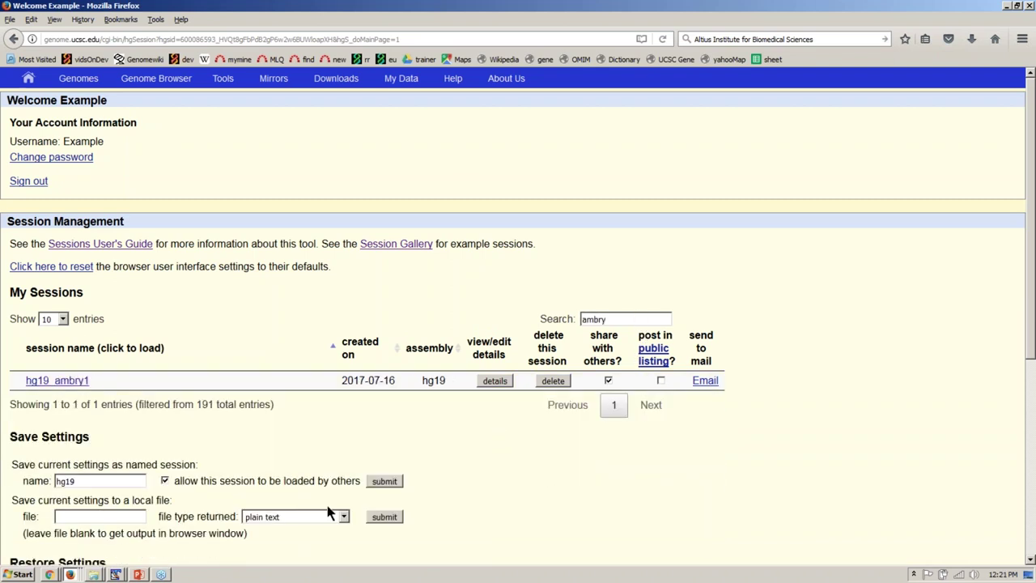
pyautogui.write('_ambry2')
pyautogui.click(386, 482)
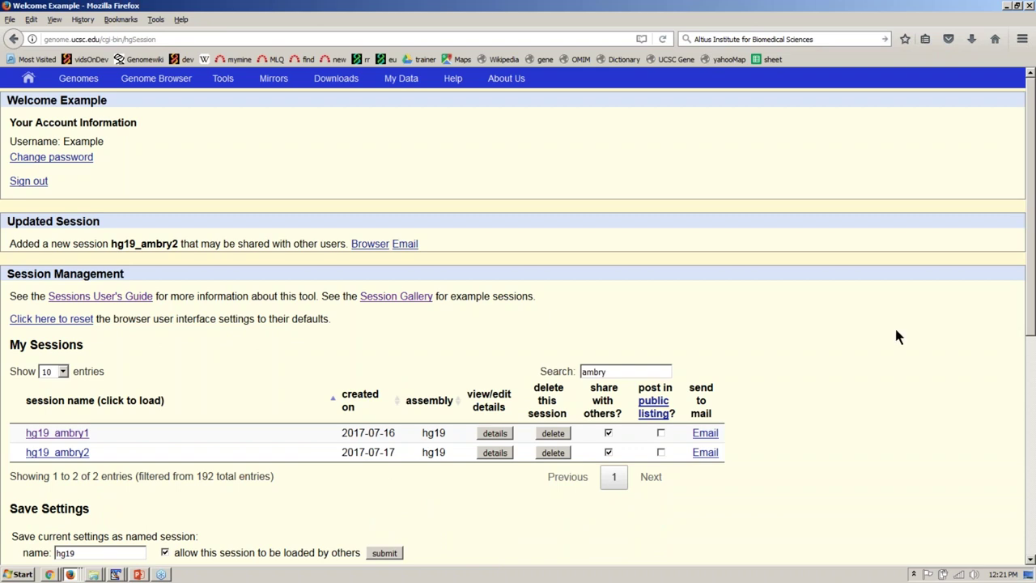
# - Restore session hg19_ambry2 by its owner's user name and open it in the browser
pyautogui.scroll(-4, 1032, 296)
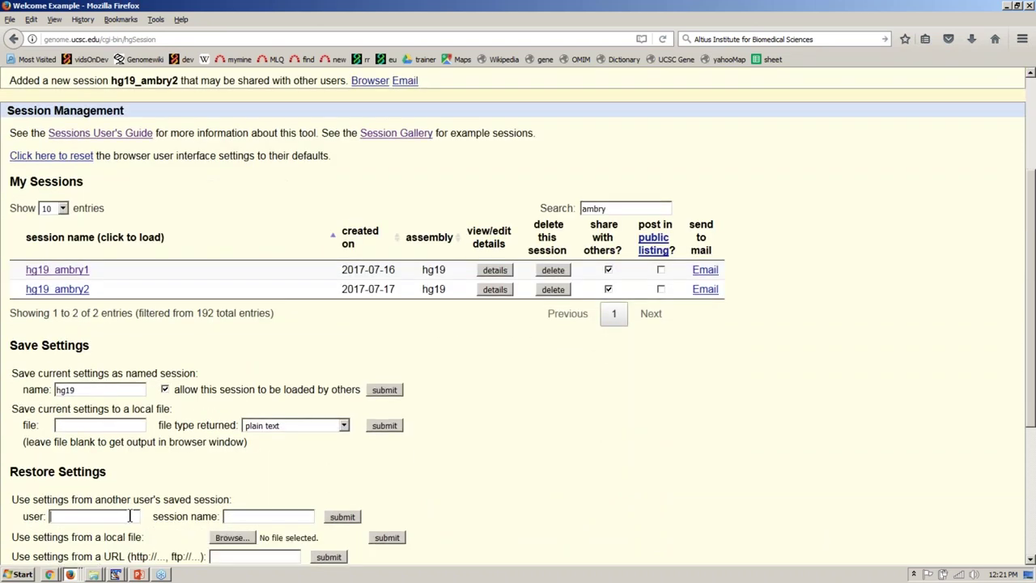
pyautogui.click(130, 516)
pyautogui.write('example')
pyautogui.click(285, 519)
pyautogui.write('hg')
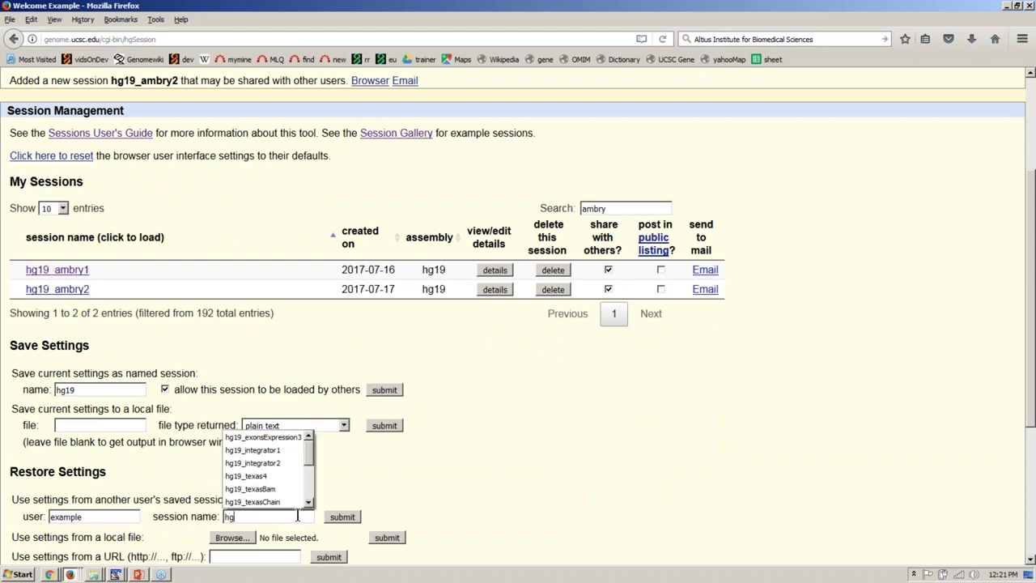
pyautogui.write('19_ambry2')
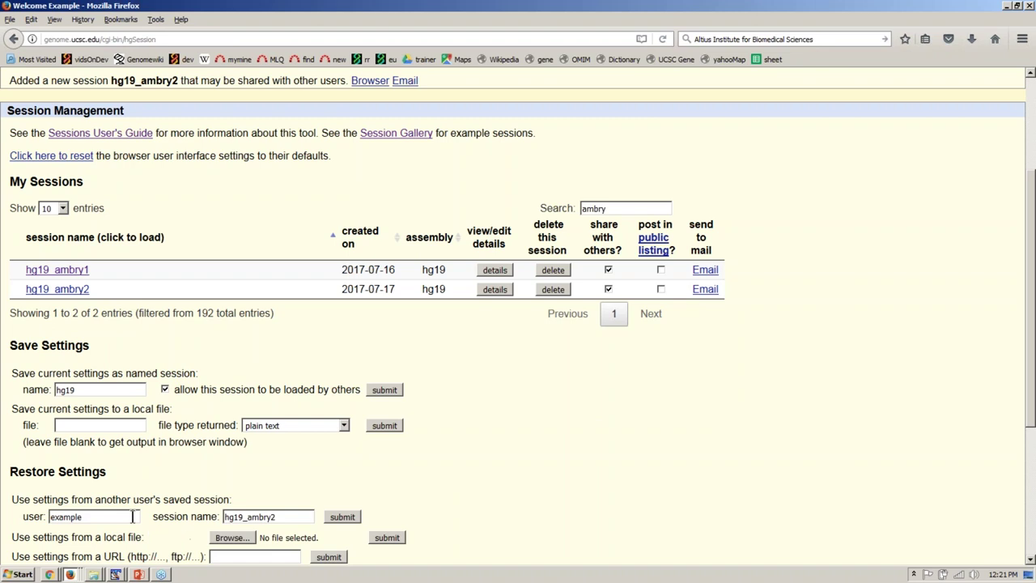
pyautogui.click(346, 518)
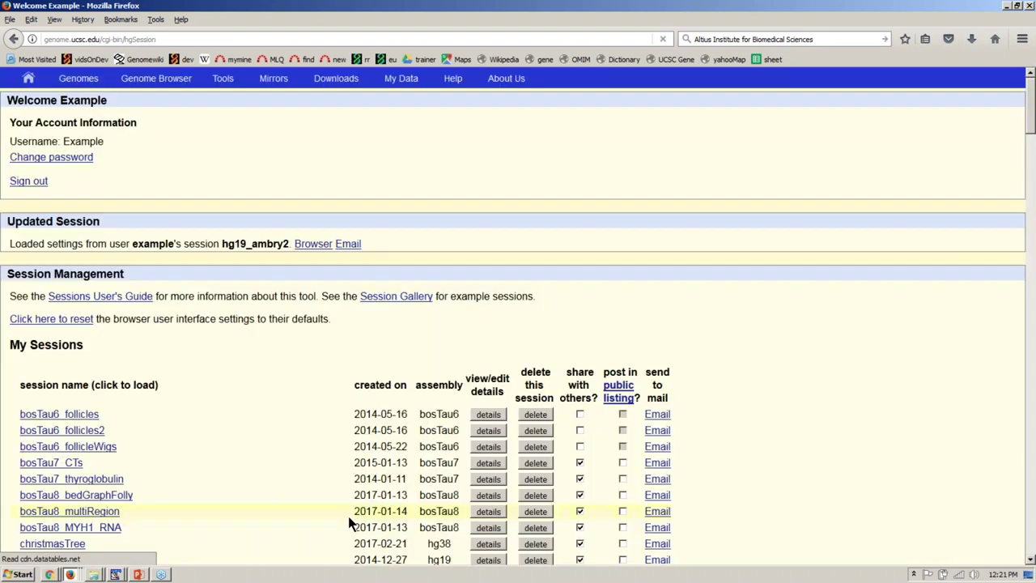
pyautogui.click(323, 248)
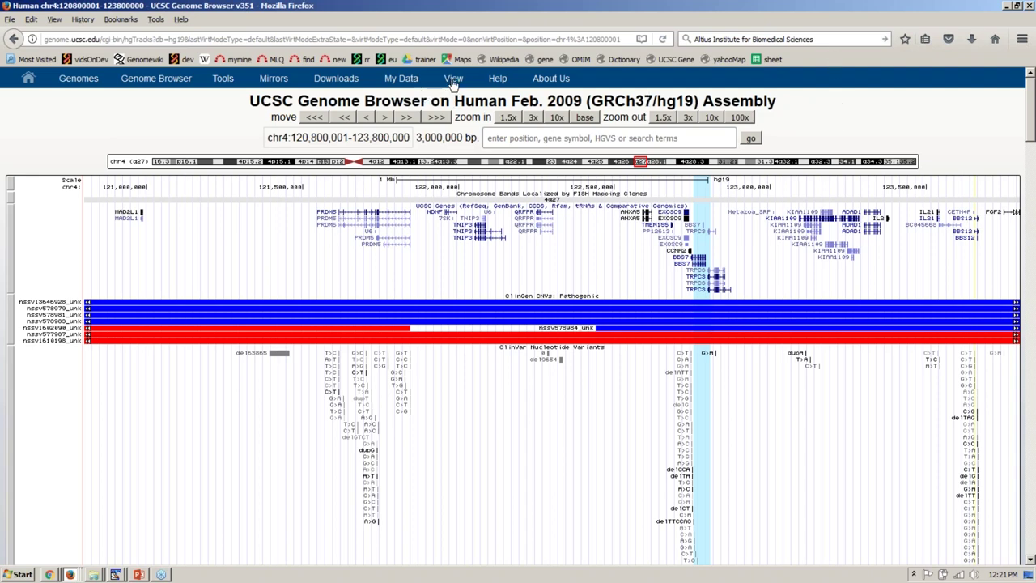
# - Export the current browser graphic as a PDF via View > PDF/PS
pyautogui.moveTo(453, 78)
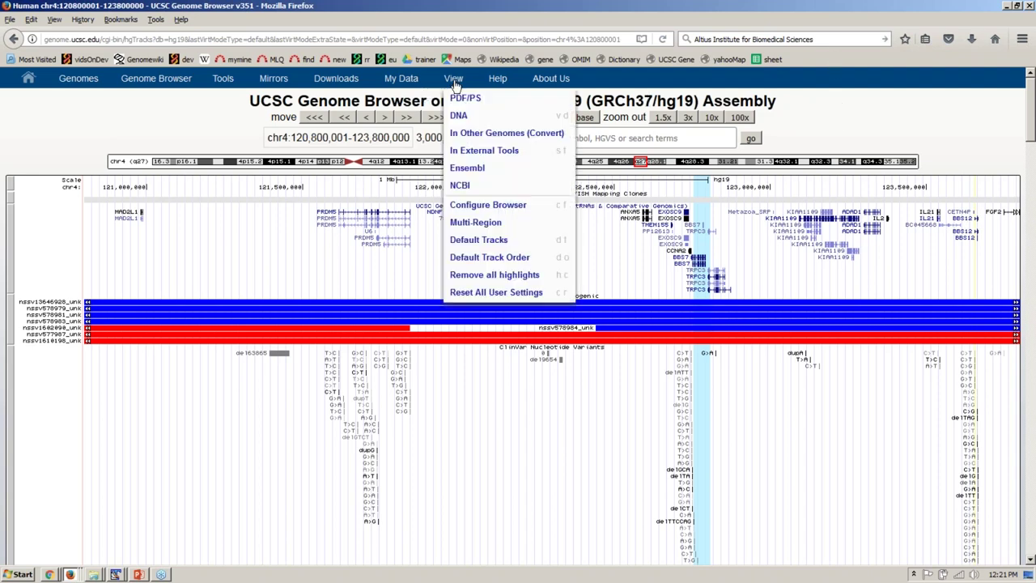
pyautogui.click(491, 101)
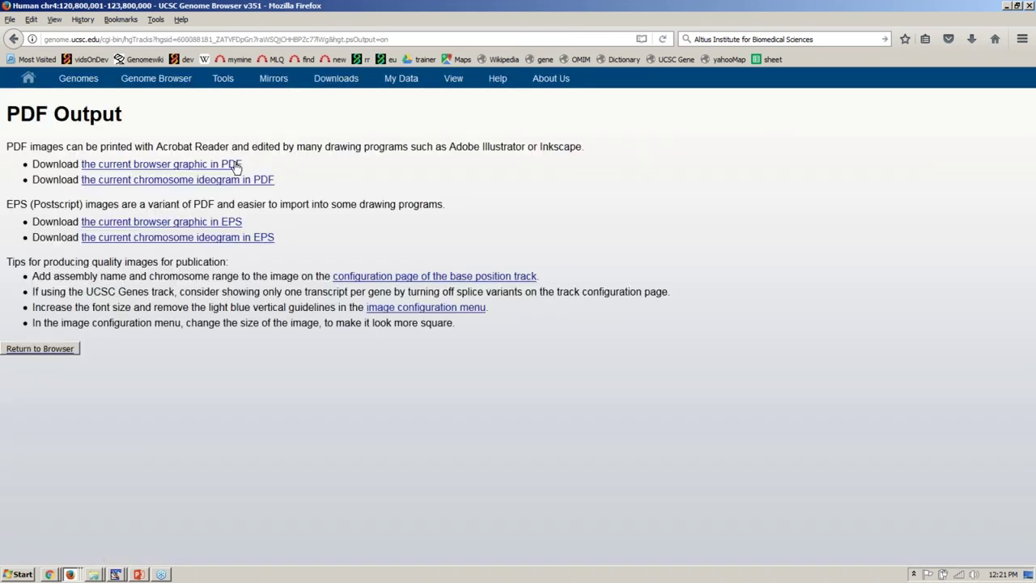
pyautogui.click(238, 168)
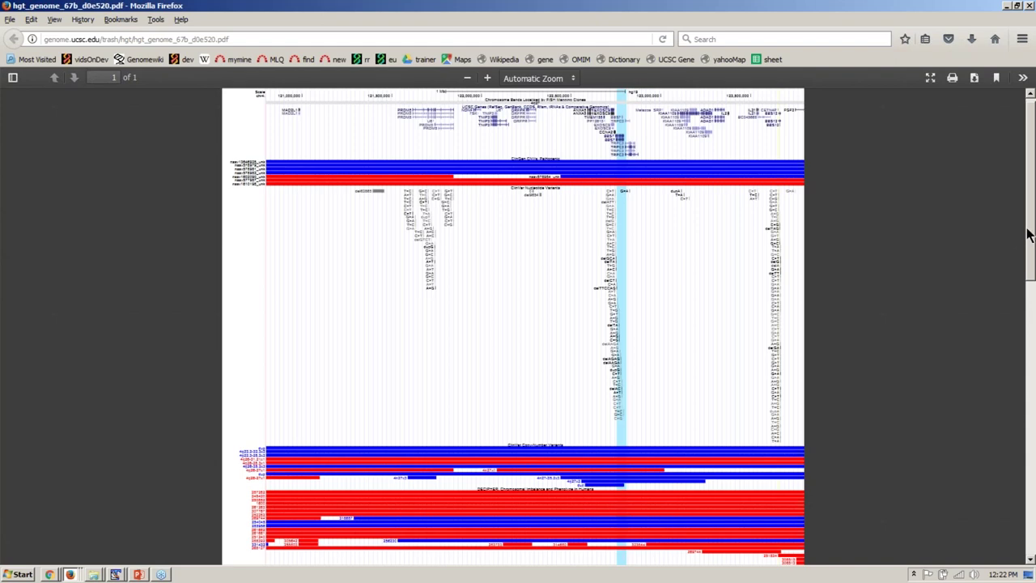
# - Look through the exported PDF, then close it to return to PDF Output
pyautogui.moveTo(1030, 235); pyautogui.dragTo(952, 154)
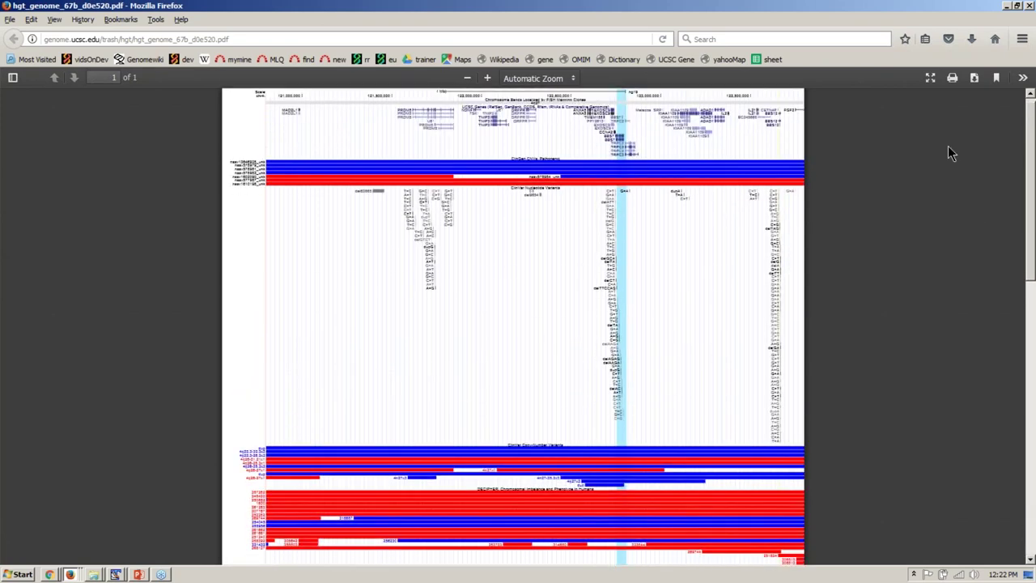
pyautogui.click(1029, 7)
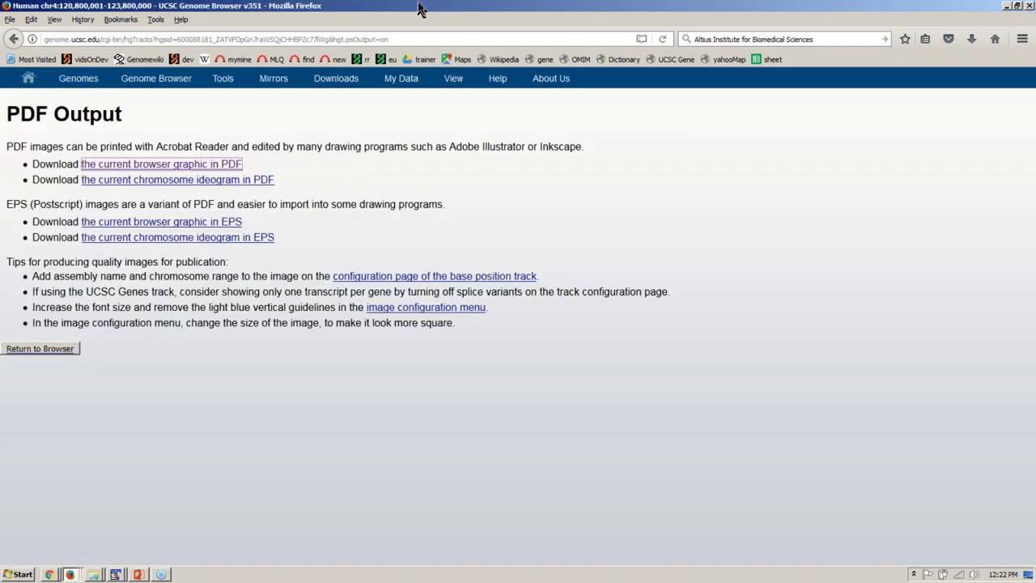
# - Return to the chr4:120,800,001-123,800,000 track view and scroll through it
pyautogui.click(186, 84)
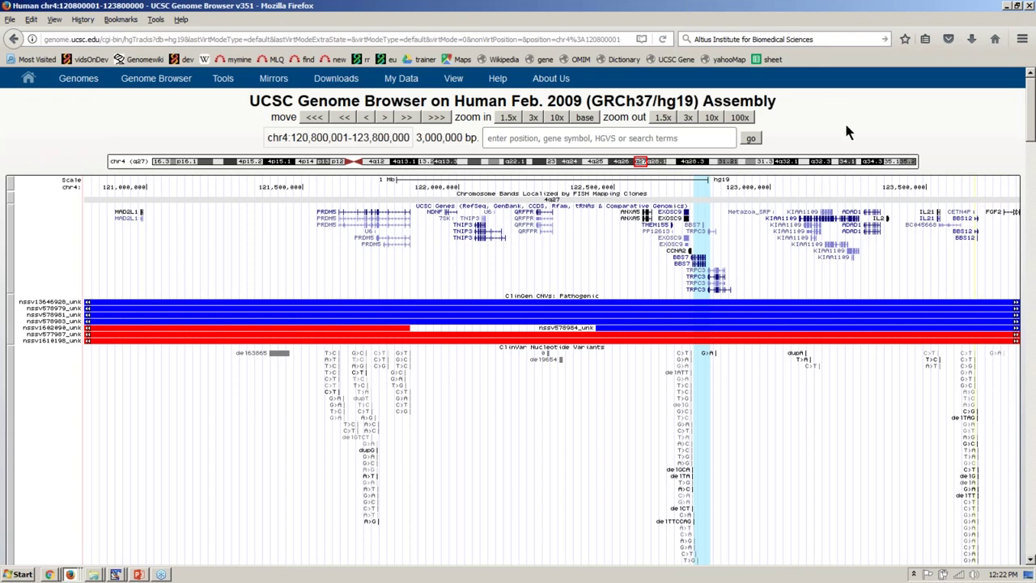
pyautogui.scroll(-6, 846, 125)
pyautogui.scroll(6, 848, 131)
pyautogui.moveTo(227, 83)
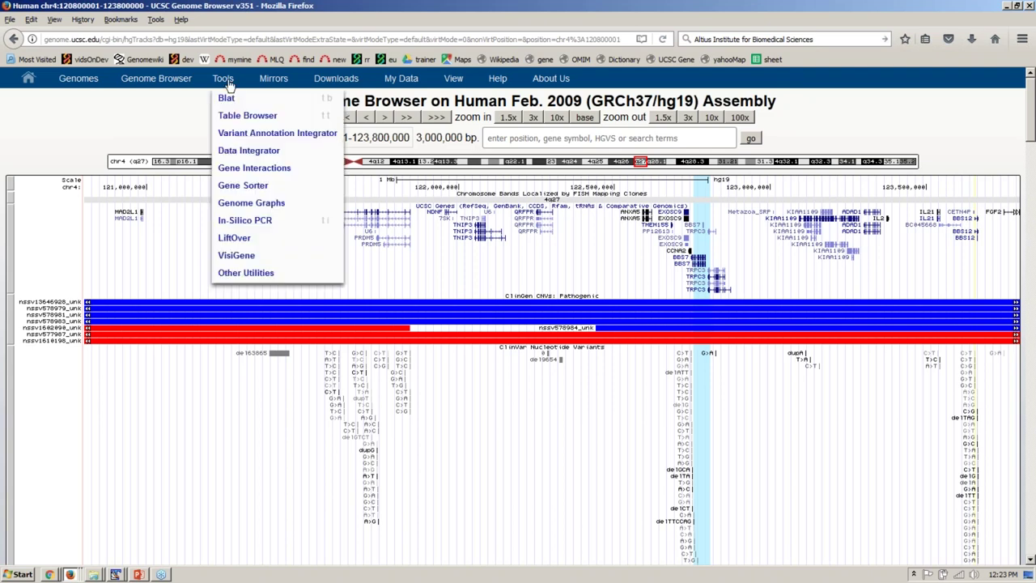
pyautogui.click(271, 121)
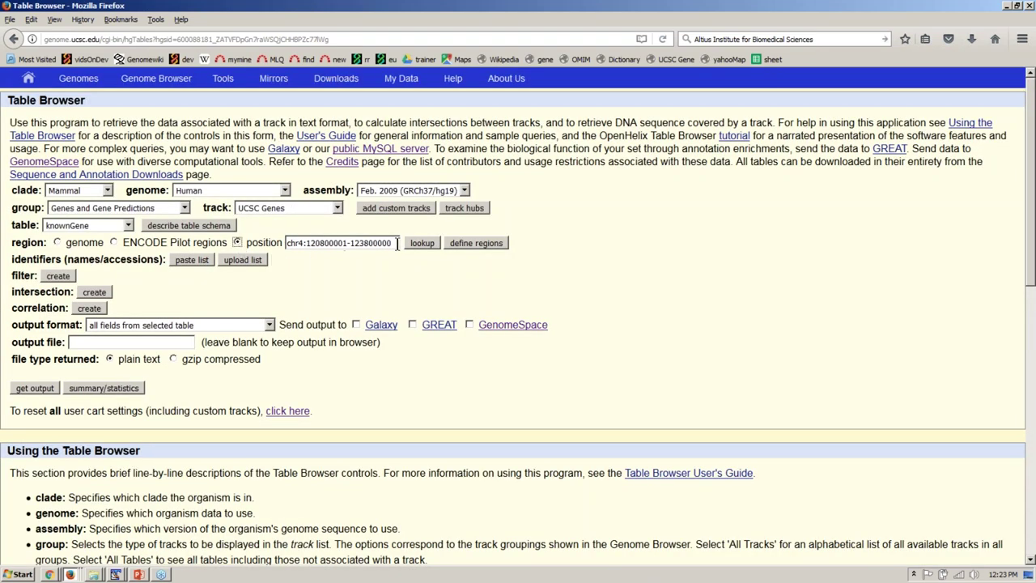
pyautogui.click(324, 243)
pyautogui.click(343, 270)
# - Choose table knownCanonical with output 'selected fields from primary and related tables'
pyautogui.click(128, 226)
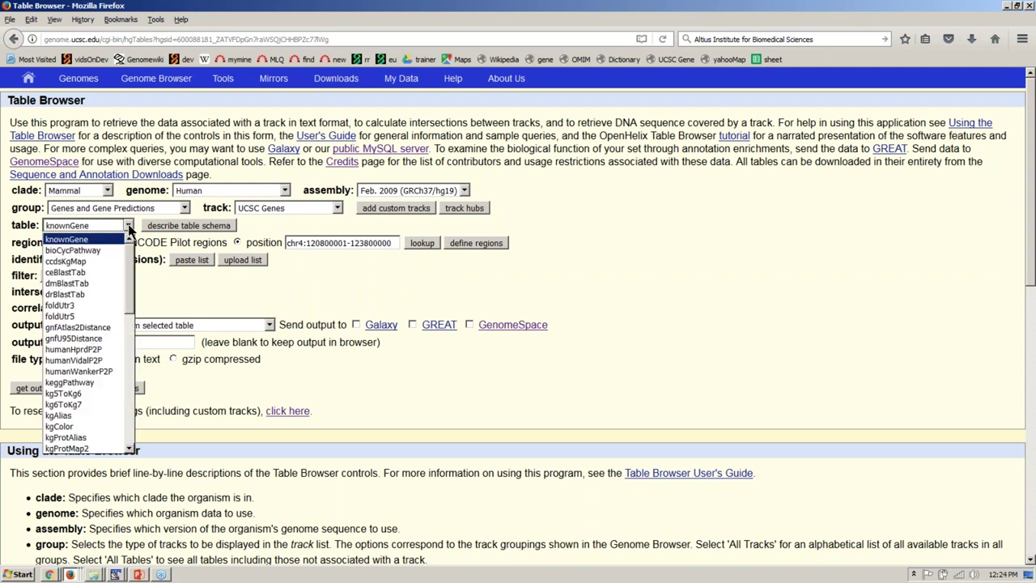
pyautogui.moveTo(129, 259); pyautogui.dragTo(131, 269)
pyautogui.scroll(-1, 133, 320)
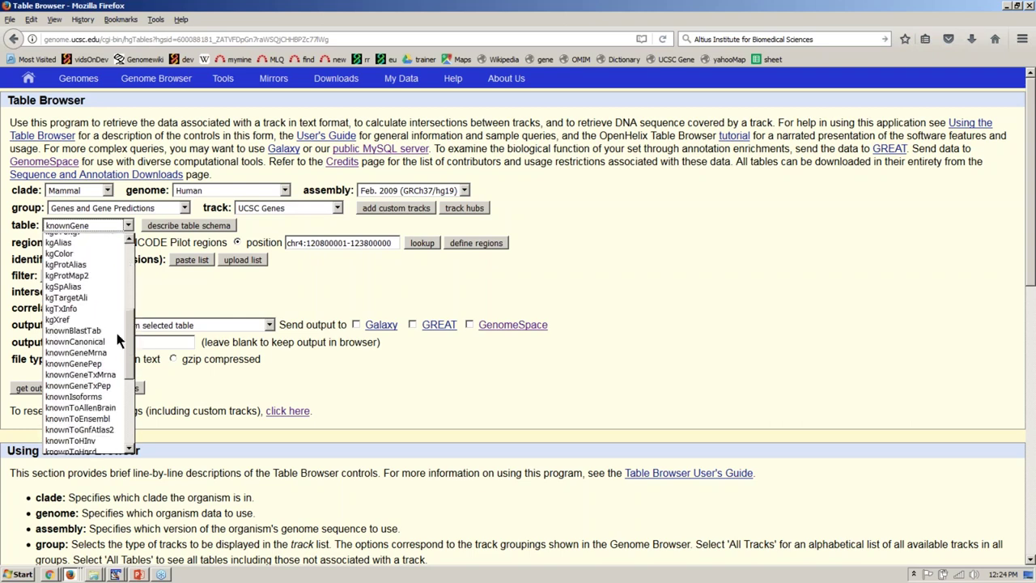
pyautogui.click(101, 347)
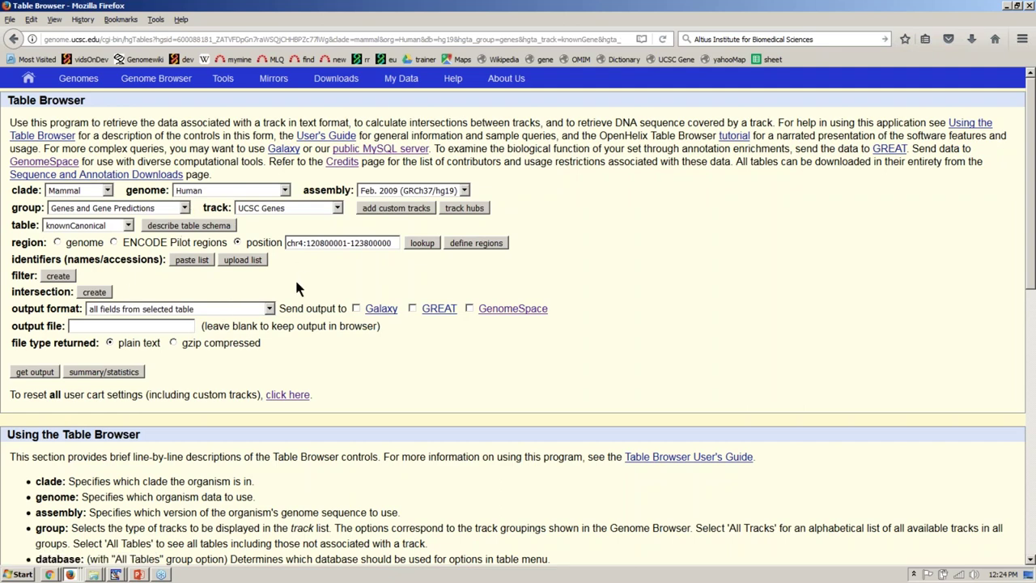
pyautogui.click(203, 310)
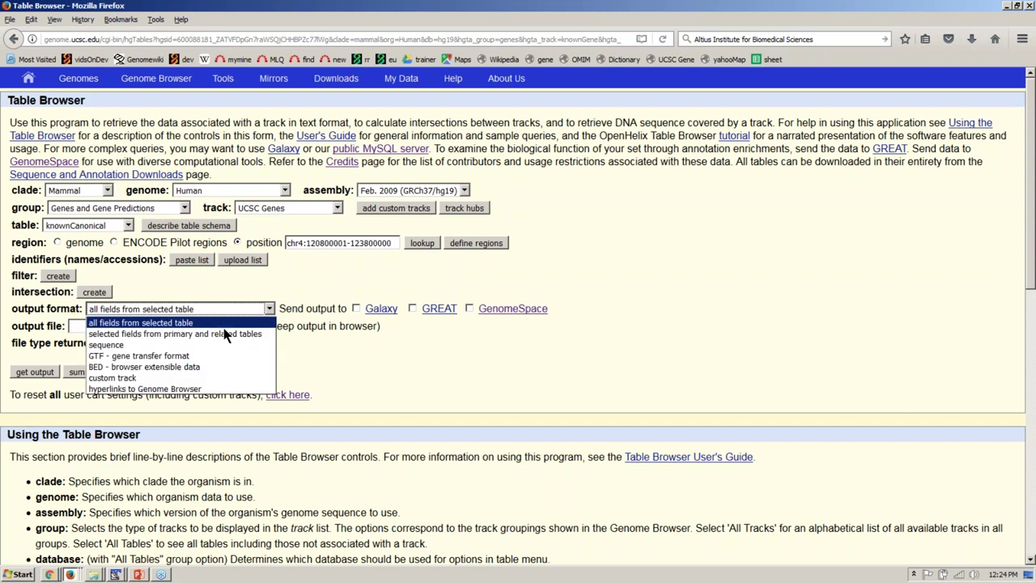
pyautogui.click(223, 331)
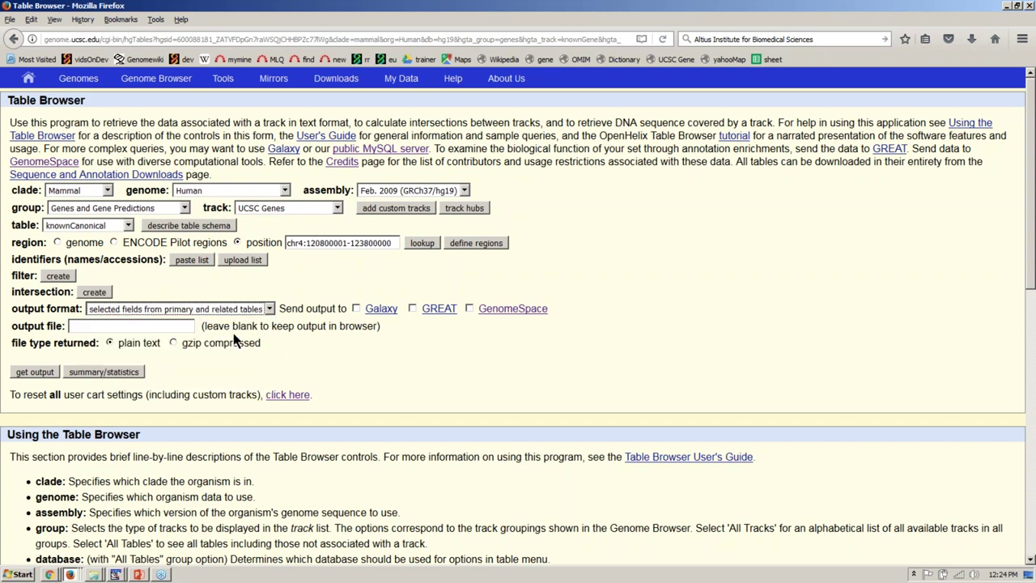
pyautogui.click(171, 308)
# - Output chrom, chromStart, chromEnd, geneSymbol and description for the 4q27 canonical genes
pyautogui.click(35, 372)
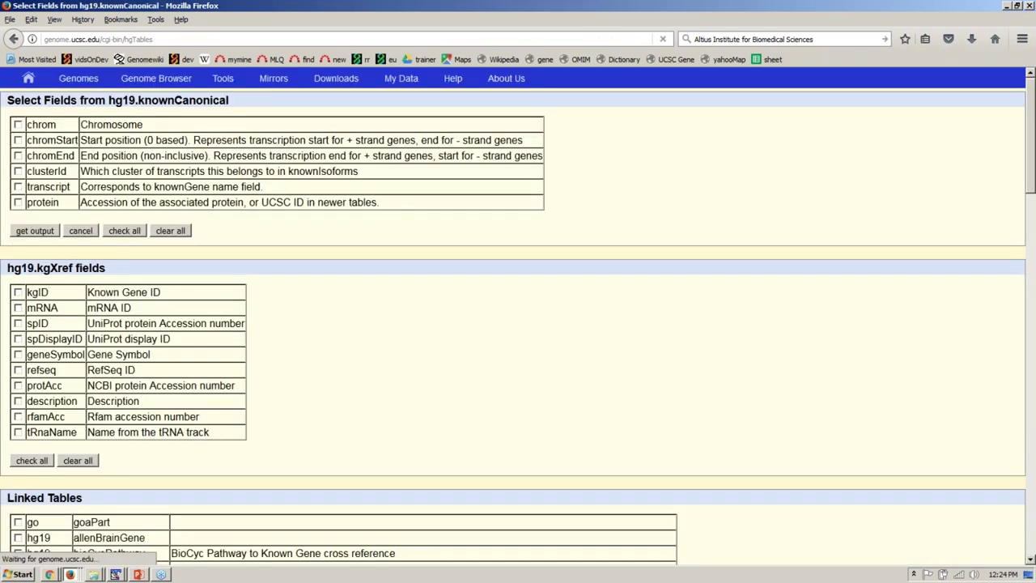
pyautogui.click(18, 125)
pyautogui.click(18, 141)
pyautogui.click(17, 156)
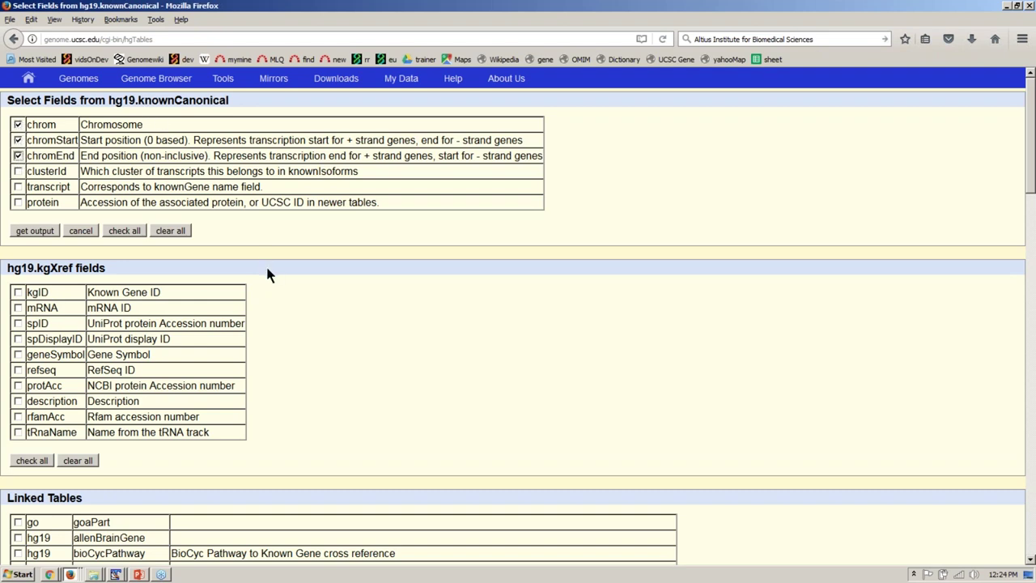
pyautogui.click(18, 356)
pyautogui.click(18, 401)
pyautogui.moveTo(180, 85)
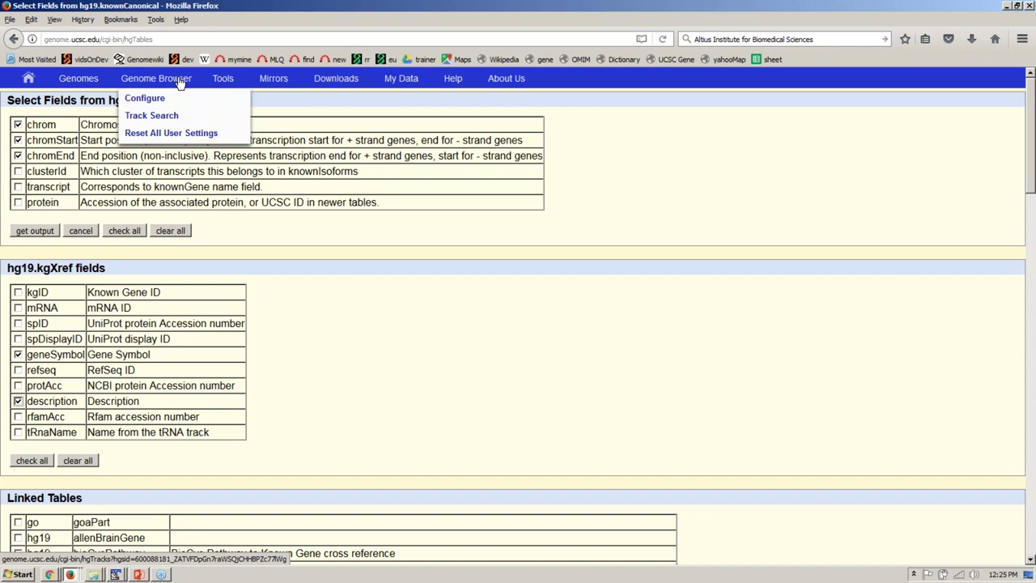
pyautogui.click(51, 231)
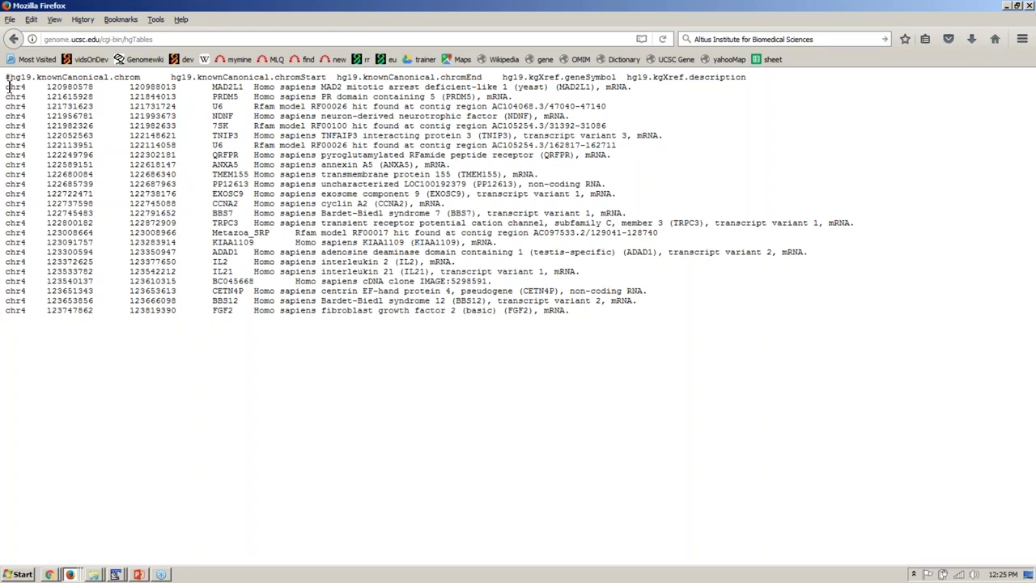
# - Highlight the BBS7 and Bardet-Biedl syndrome 12 rows in the gene list, then return to Select Fields
pyautogui.tripleClick(26, 94)
pyautogui.doubleClick(13, 145)
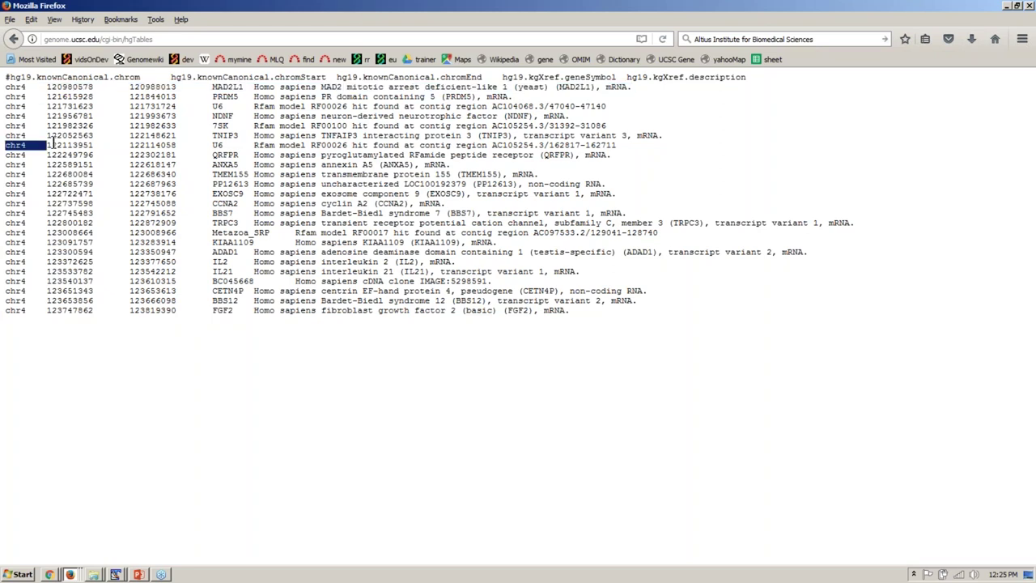
pyautogui.doubleClick(220, 213)
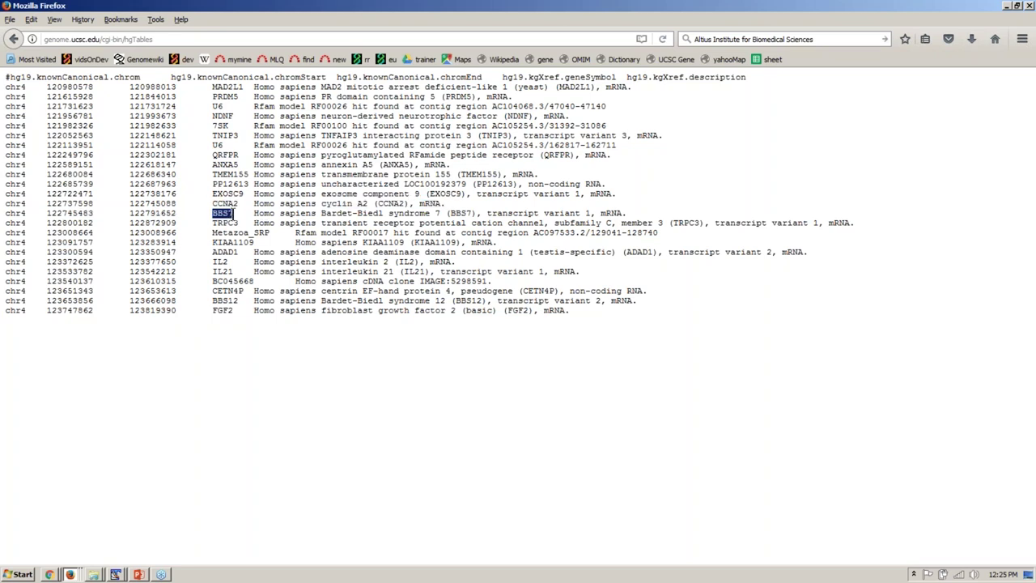
pyautogui.moveTo(252, 213); pyautogui.dragTo(682, 217)
pyautogui.click(354, 415)
pyautogui.moveTo(321, 300); pyautogui.dragTo(456, 301)
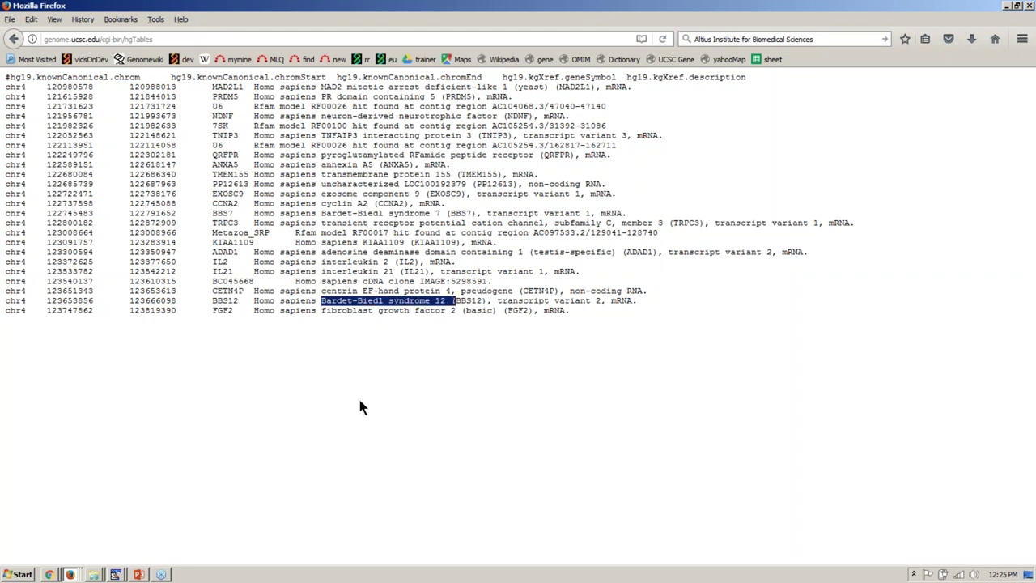
pyautogui.click(12, 42)
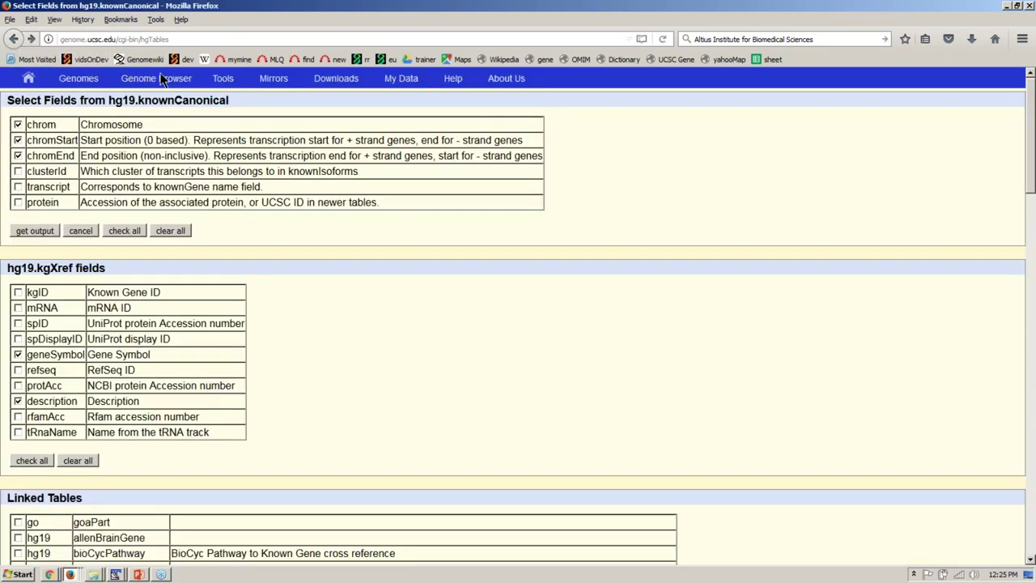
# - Return from field selection to the chr4:120,800,001-123,800,000 track view
pyautogui.click(175, 82)
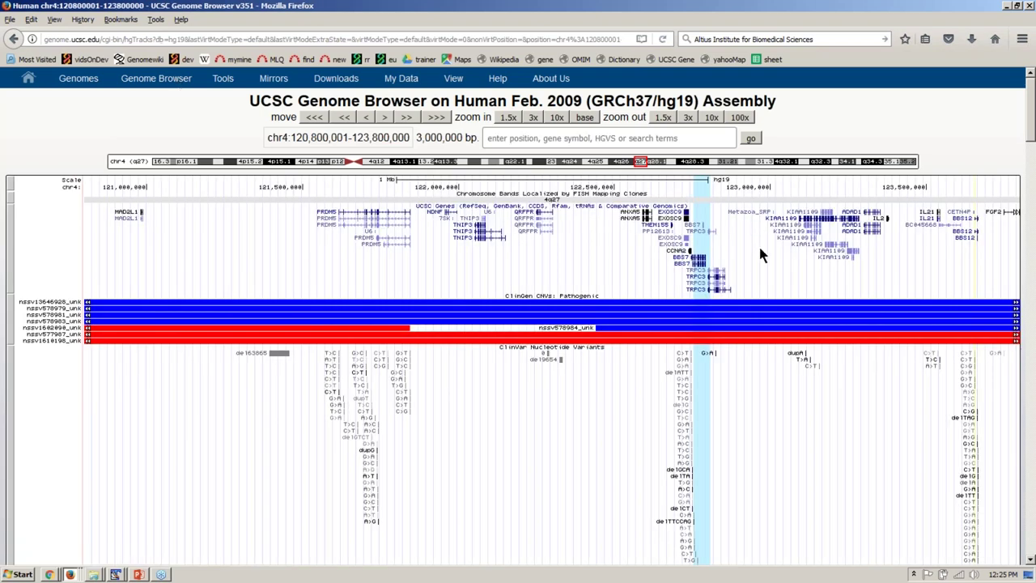
# - Review the BBS7 (uc003ied.3) gene details page, then go back to the chr4 browser view
pyautogui.click(701, 261)
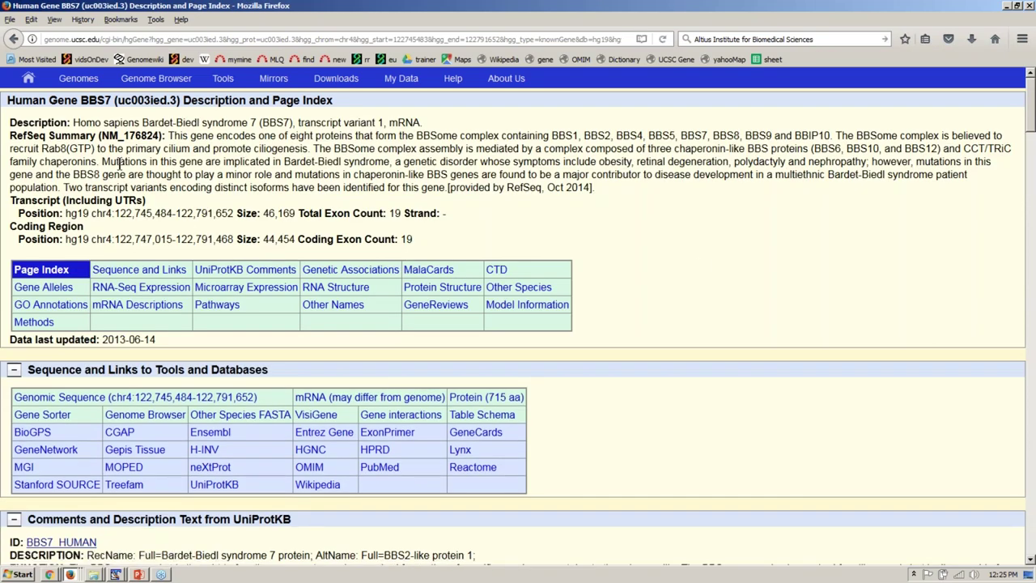
pyautogui.moveTo(72, 123); pyautogui.dragTo(481, 125)
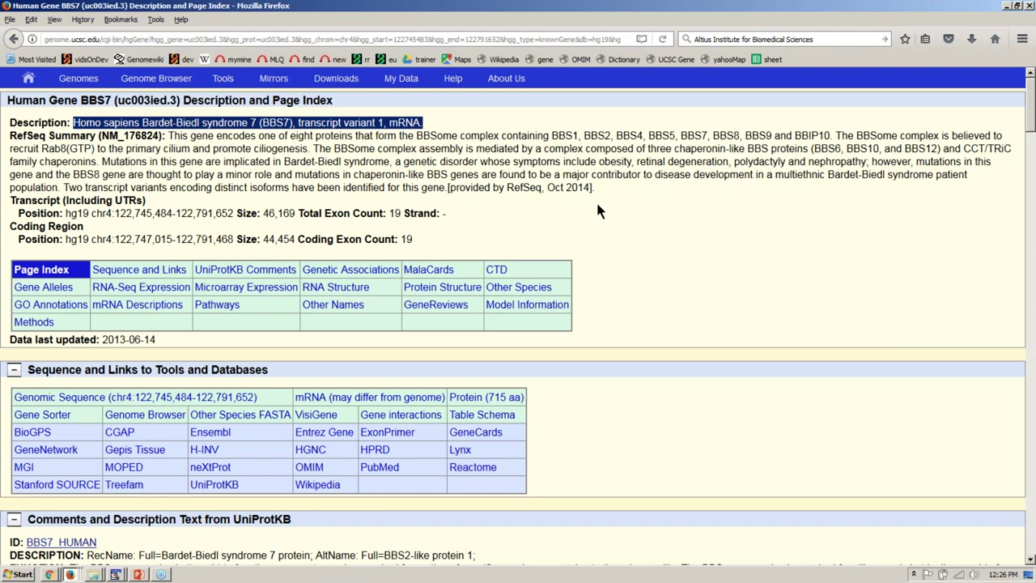
pyautogui.scroll(-5, 597, 211)
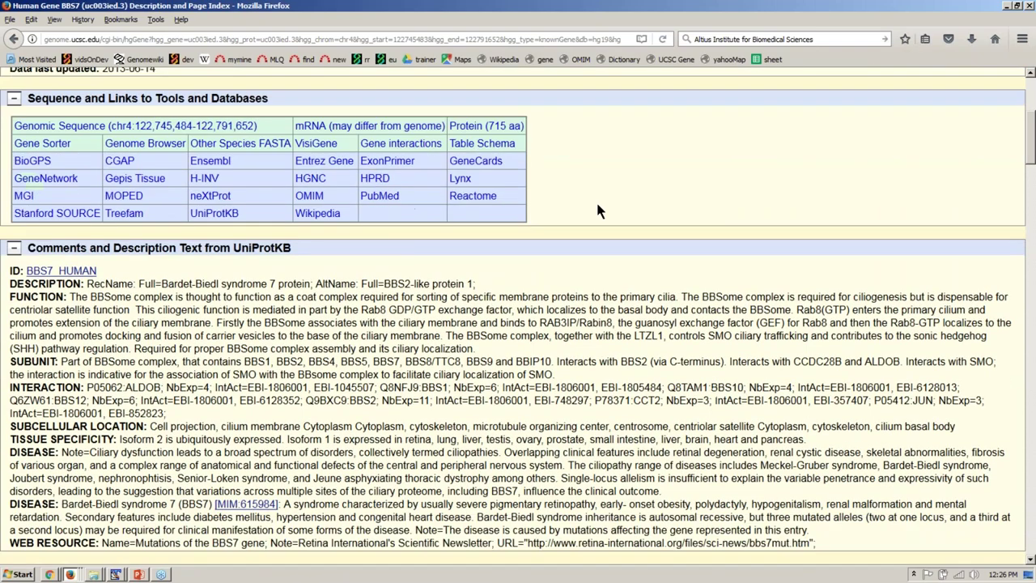
pyautogui.scroll(-6, 598, 210)
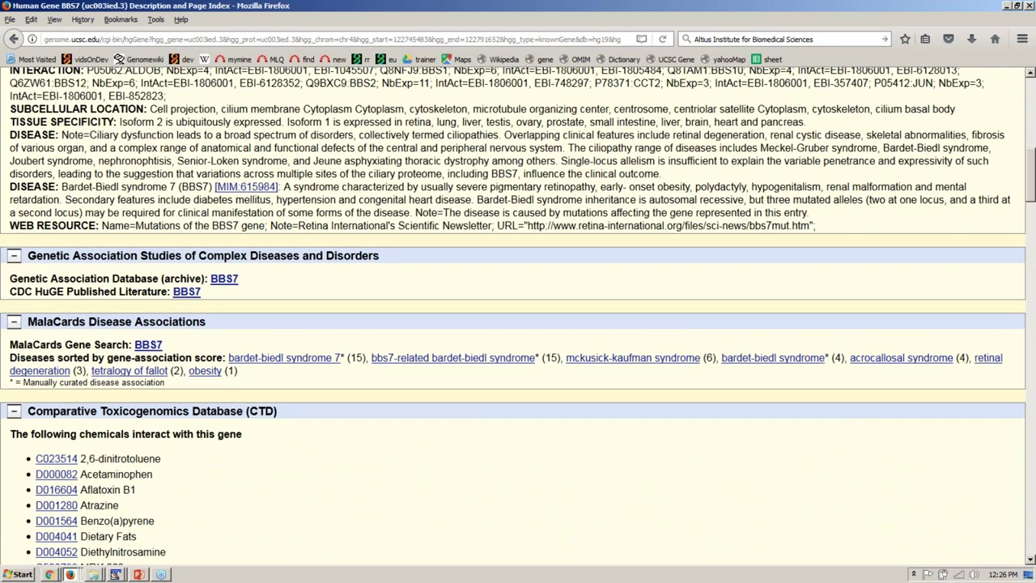
pyautogui.scroll(11, 599, 211)
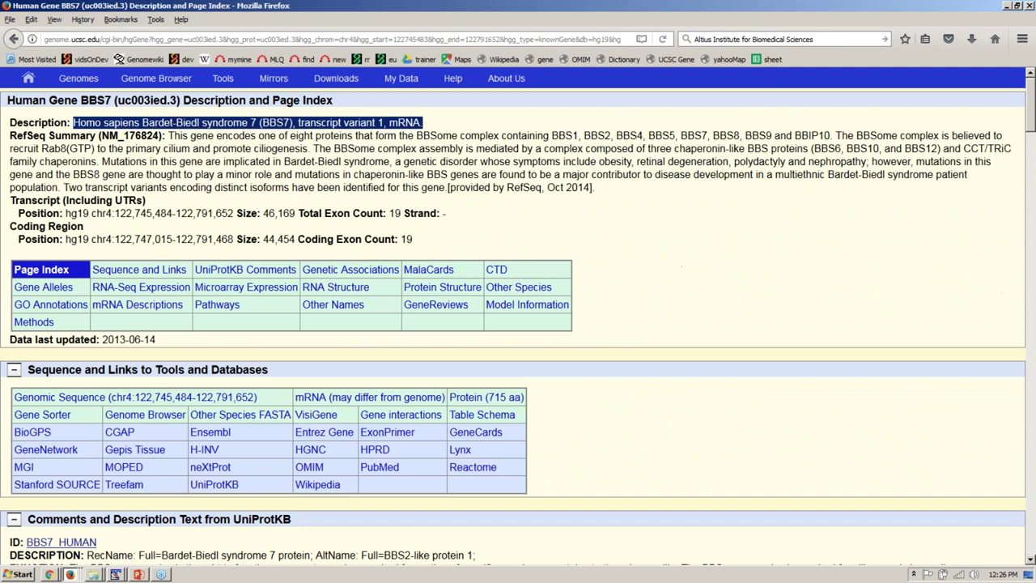
pyautogui.click(234, 312)
pyautogui.click(478, 215)
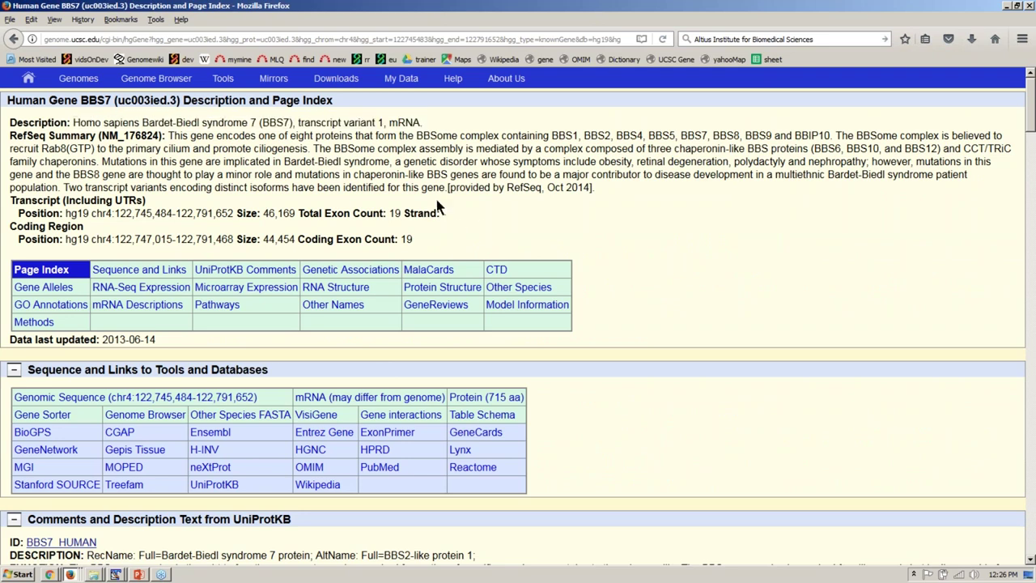
pyautogui.click(183, 85)
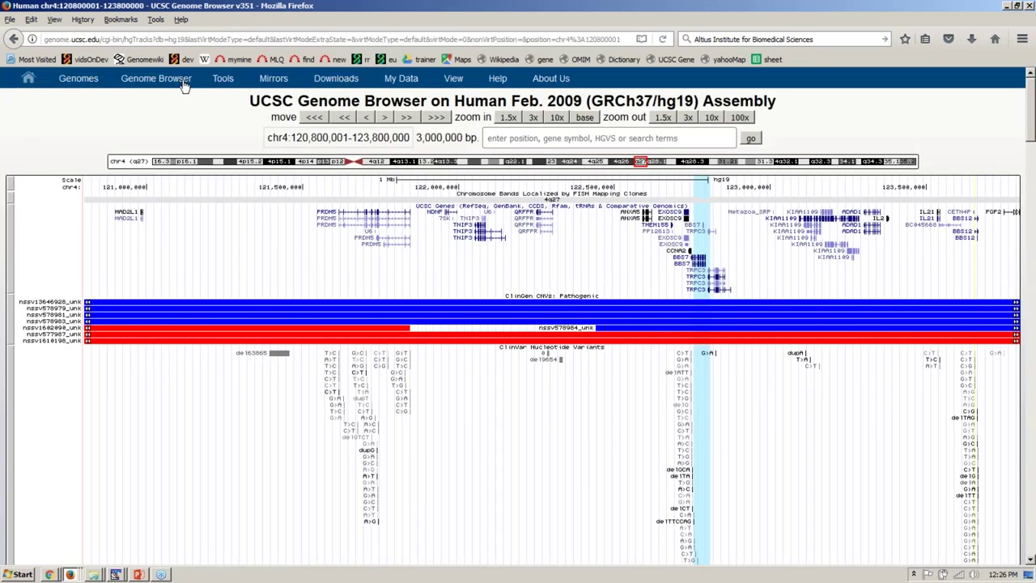
# - Open the OMIM Allelic Variants item 607590.0004 near BBS7
pyautogui.scroll(-15, 2, 154)
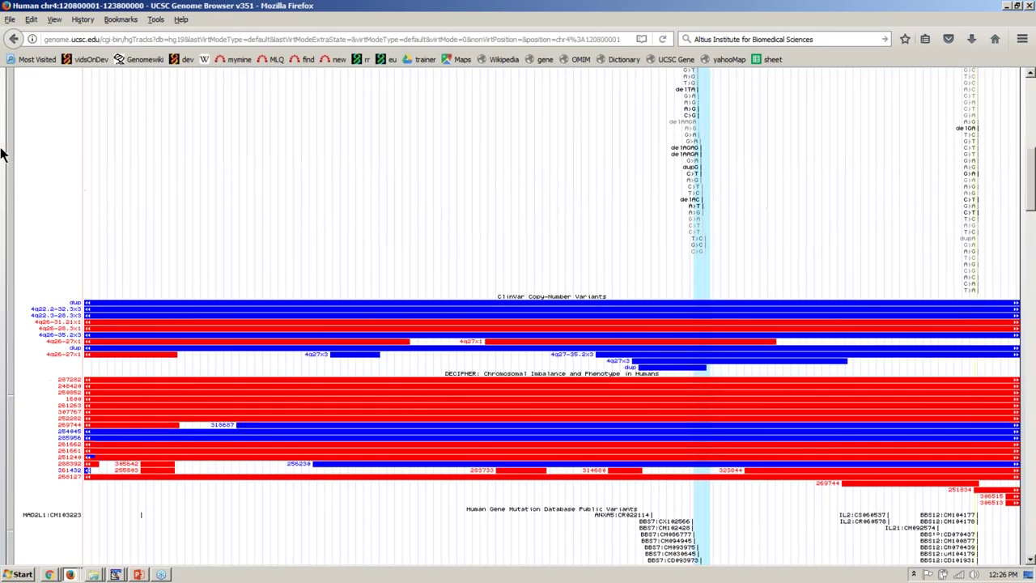
pyautogui.scroll(-6, 2, 154)
pyautogui.scroll(11, 3, 154)
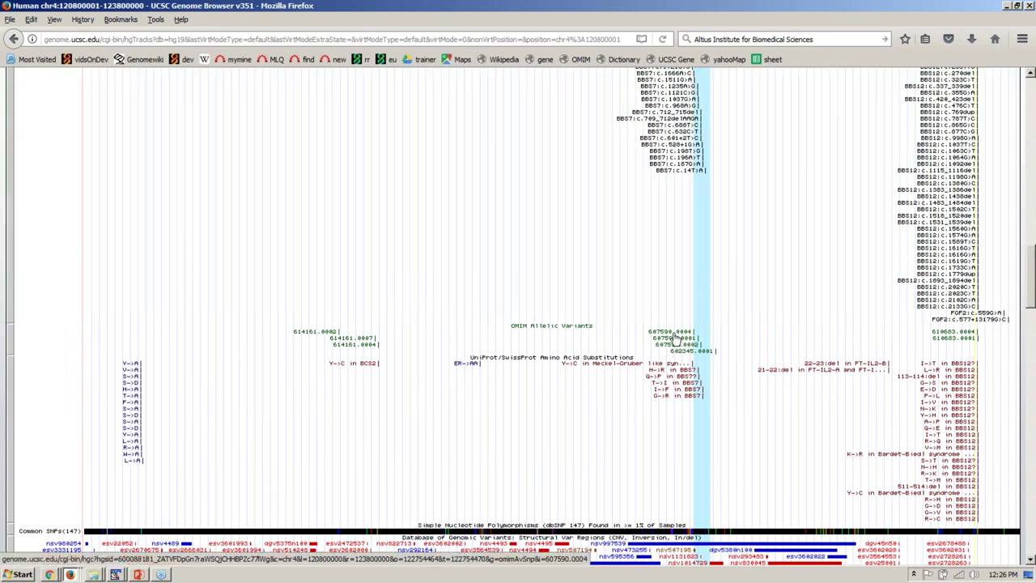
pyautogui.moveTo(676, 338)
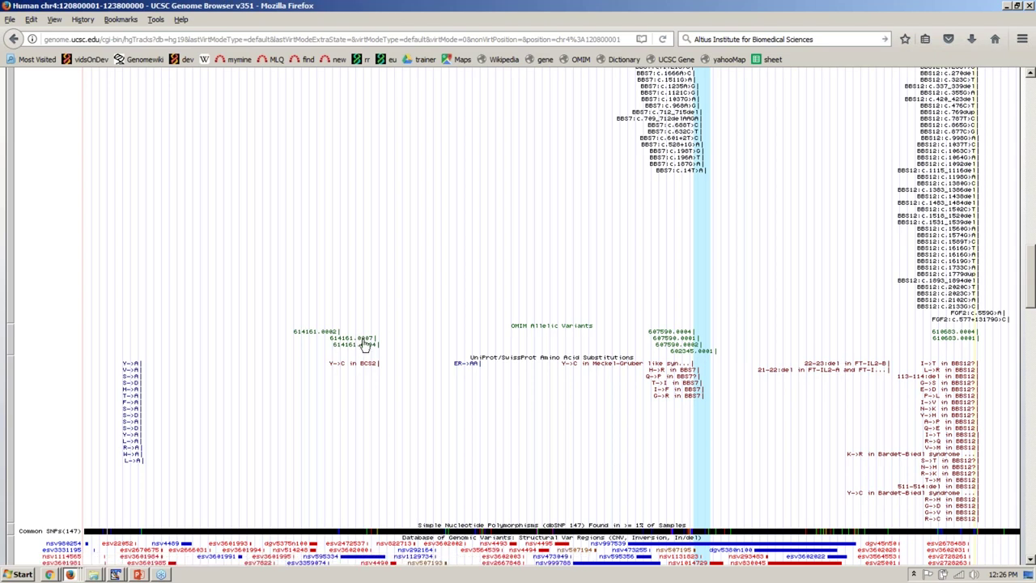
pyautogui.moveTo(365, 344)
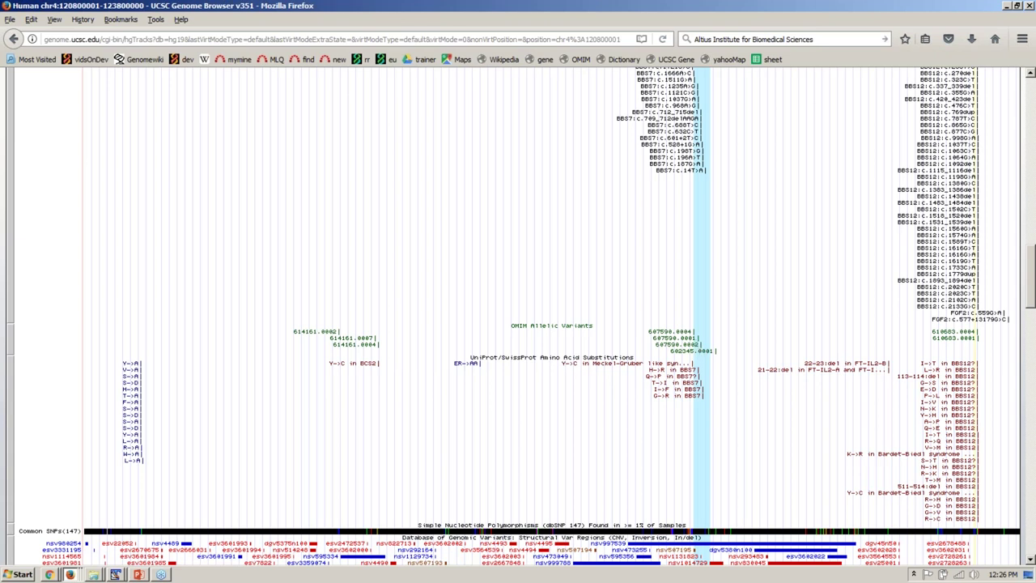
pyautogui.click(683, 335)
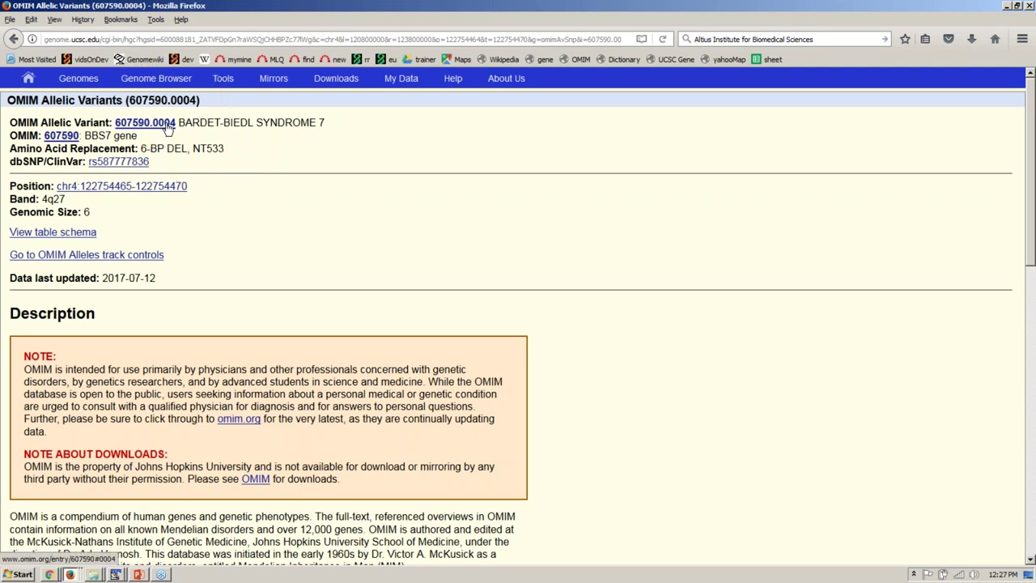
# - Open the omim.org entry for BBS7 allelic variant 607590.0004
pyautogui.click(167, 126)
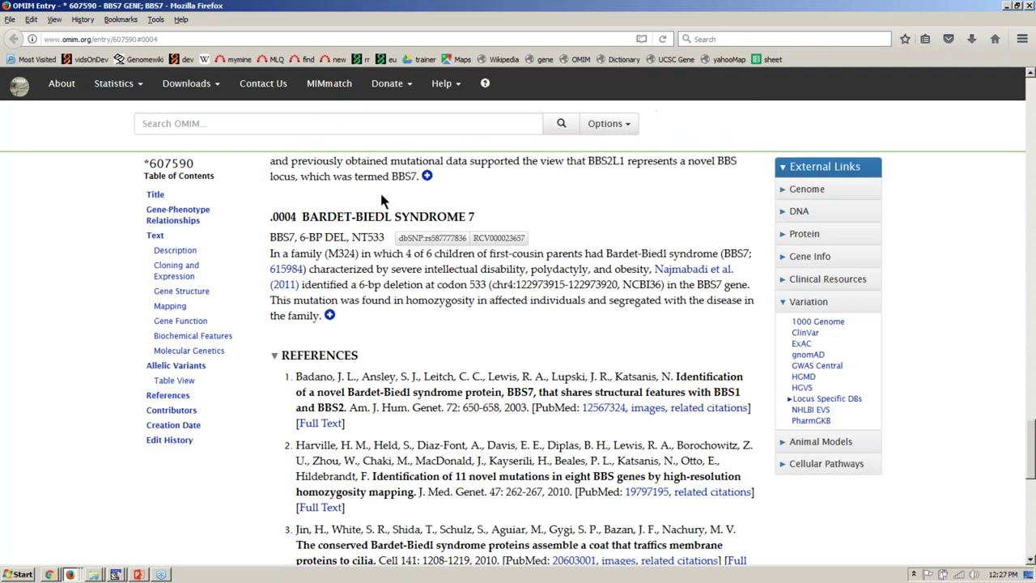
# - Read the .0004 family-study paragraph, then close the OMIM window
pyautogui.moveTo(271, 253); pyautogui.dragTo(426, 317)
pyautogui.click(426, 315)
pyautogui.click(1030, 8)
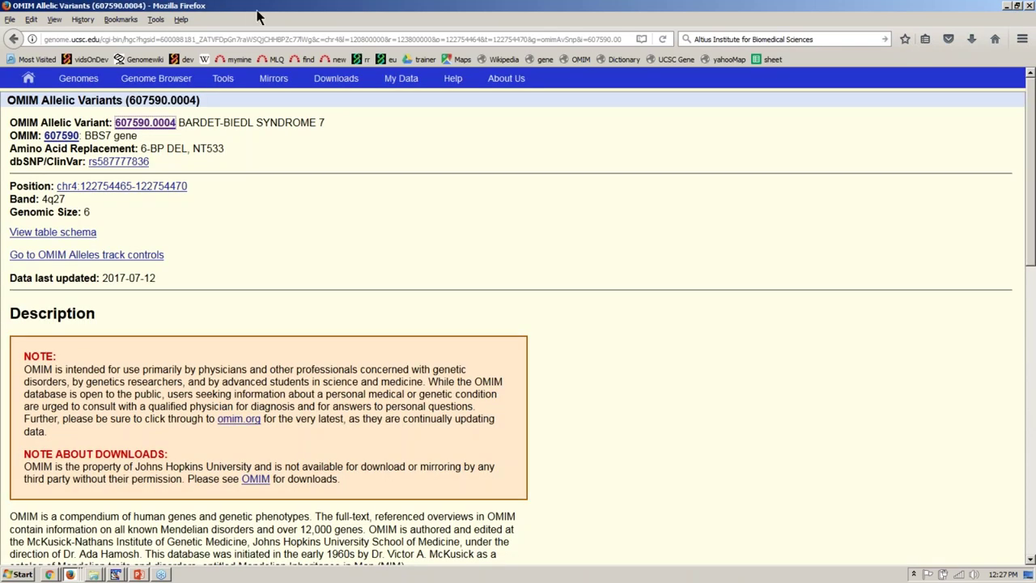
# - Go back to the chr4:120,800,001-123,800,000 browser view around BBS7
pyautogui.click(183, 83)
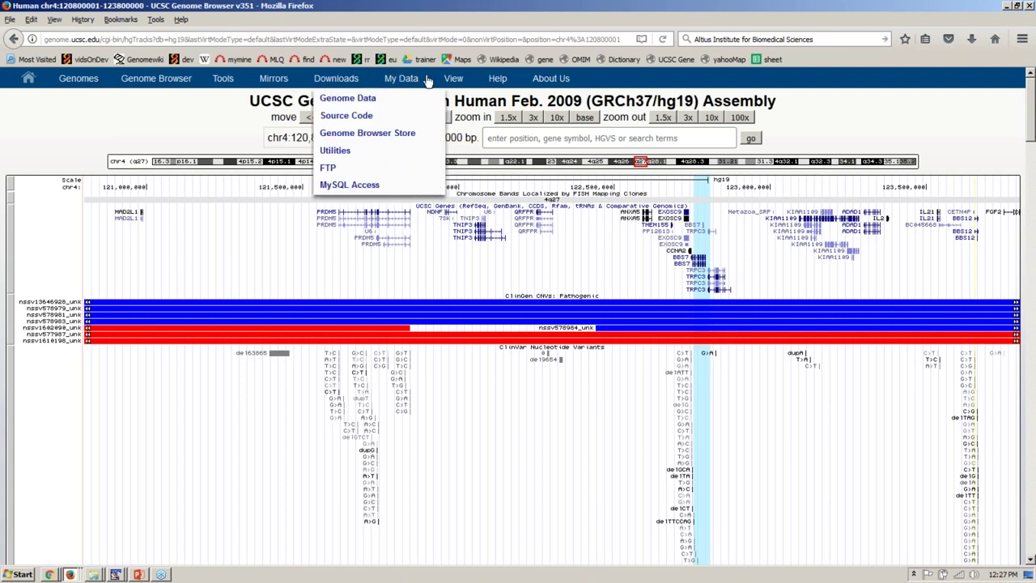
pyautogui.moveTo(457, 84)
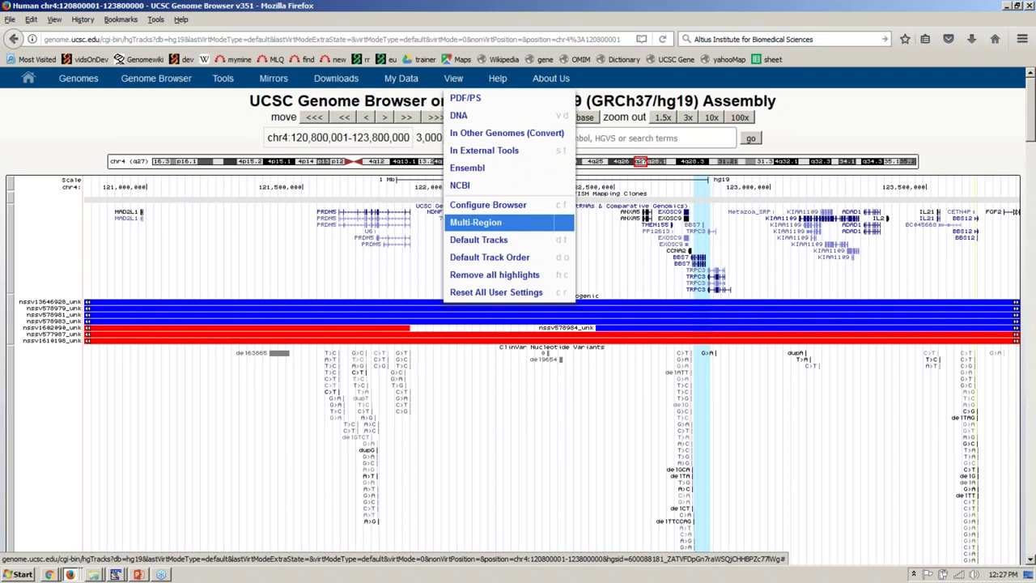
# - Try each Multi-Region option, then choose Exit multi-region mode and submit
pyautogui.click(476, 222)
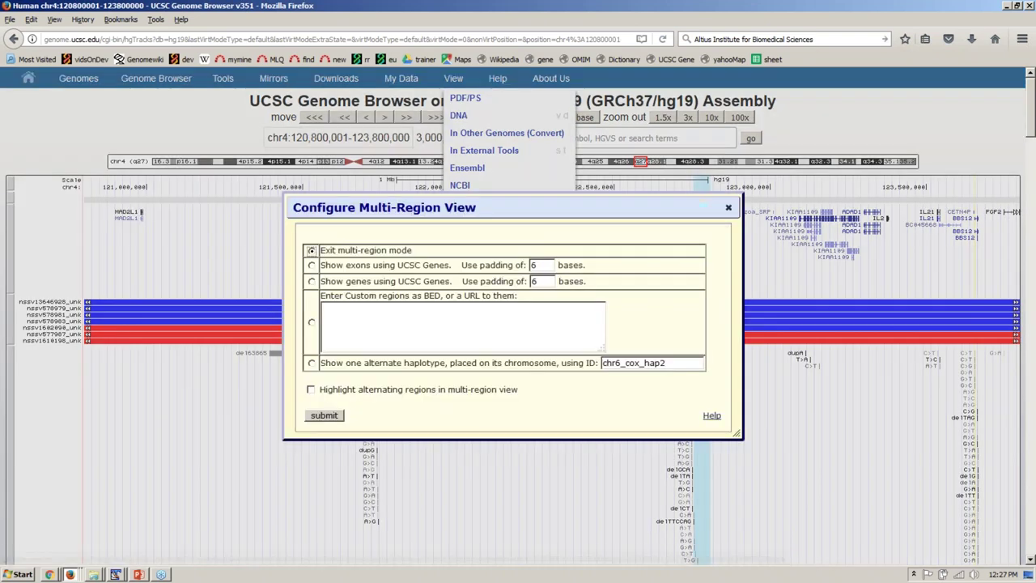
pyautogui.click(312, 267)
pyautogui.click(312, 281)
pyautogui.click(311, 322)
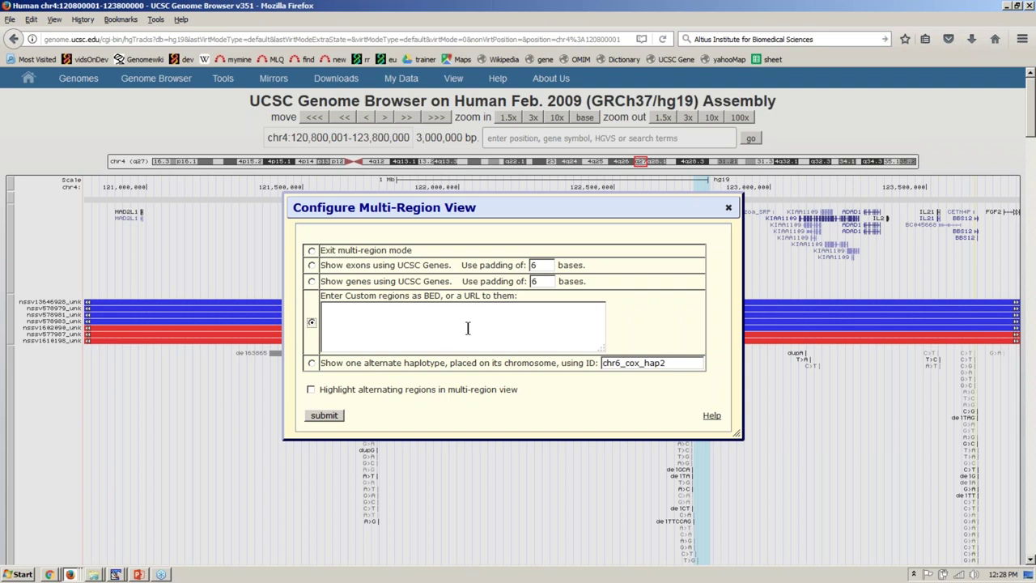
pyautogui.click(311, 363)
pyautogui.moveTo(601, 363); pyautogui.dragTo(734, 365)
pyautogui.click(678, 321)
pyautogui.click(311, 251)
pyautogui.click(339, 416)
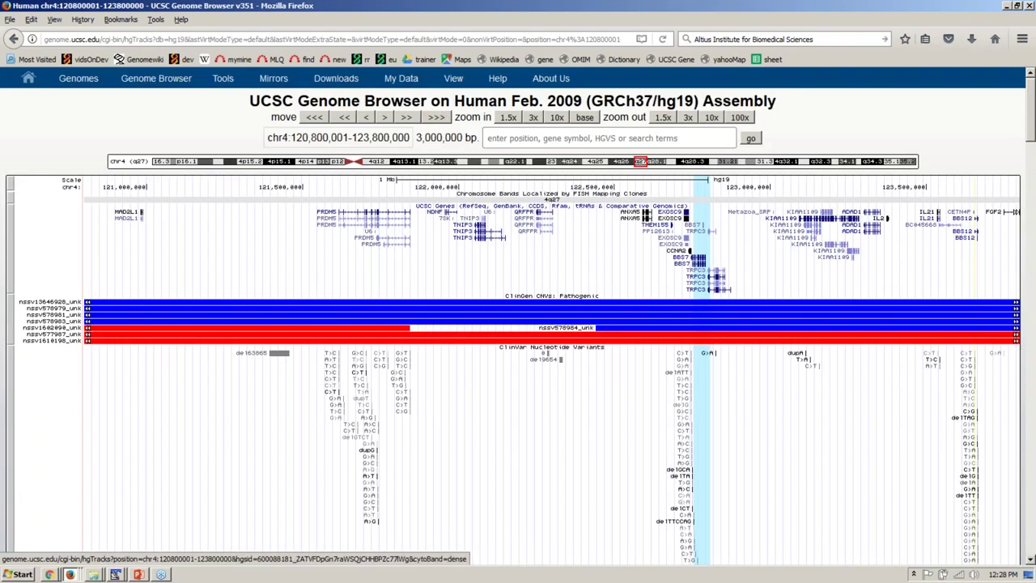
# - Open My Sessions to see hg19_ambry1 and hg19_ambry2, then switch to the kuhnAmbry2017 slides
pyautogui.moveTo(416, 84)
pyautogui.click(436, 100)
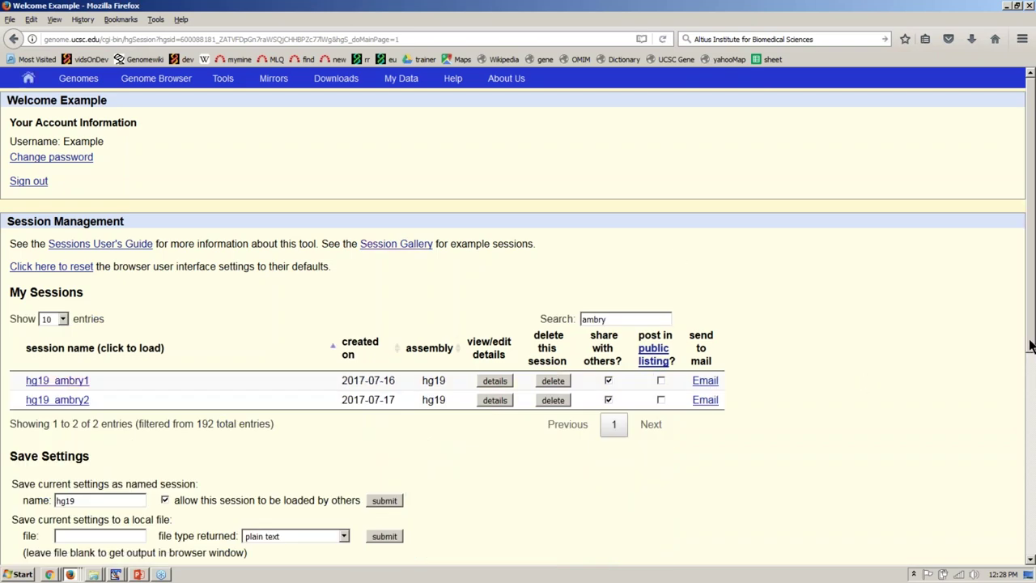
pyautogui.scroll(-3, 518, 324)
pyautogui.hotkey('alt', 'Tab')
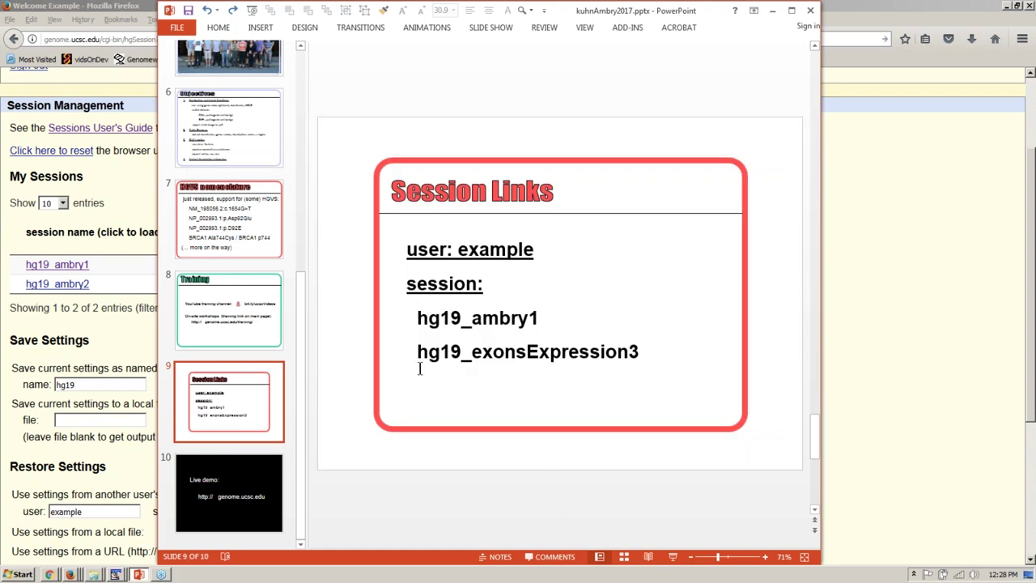
# - Copy the session name hg19_exonsExpression3 from the Session Links slide in PowerPoint
pyautogui.moveTo(417, 352); pyautogui.dragTo(638, 351)
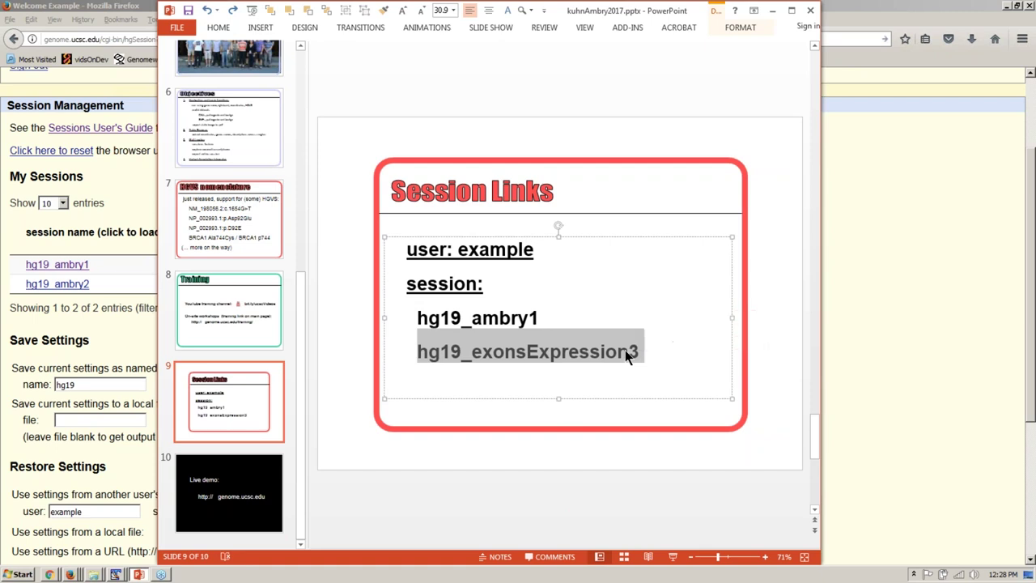
pyautogui.rightClick(625, 350)
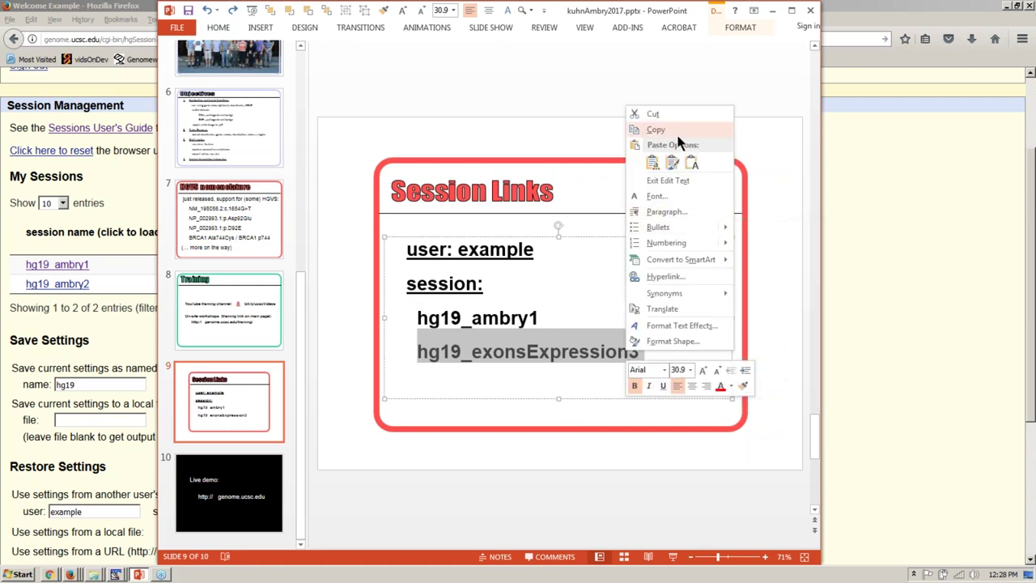
pyautogui.click(680, 130)
# - Restore session hg19_exonsExpression3 in place of hg19_ambry2 and open it in the genome browser
pyautogui.hotkey('alt', 'Tab')
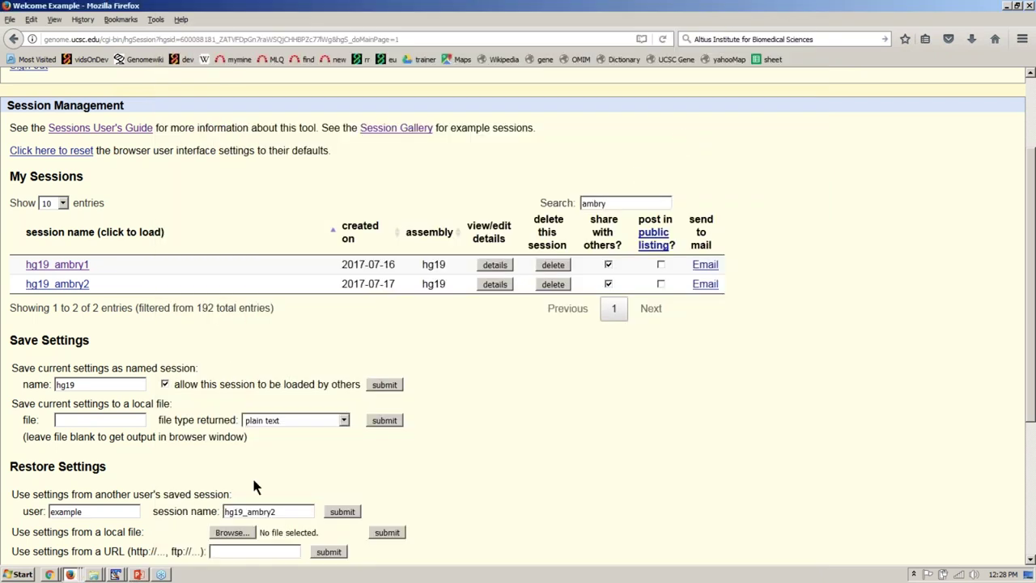
pyautogui.doubleClick(294, 511)
pyautogui.hotkey('ctrl', 'v')
pyautogui.click(392, 477)
pyautogui.click(353, 513)
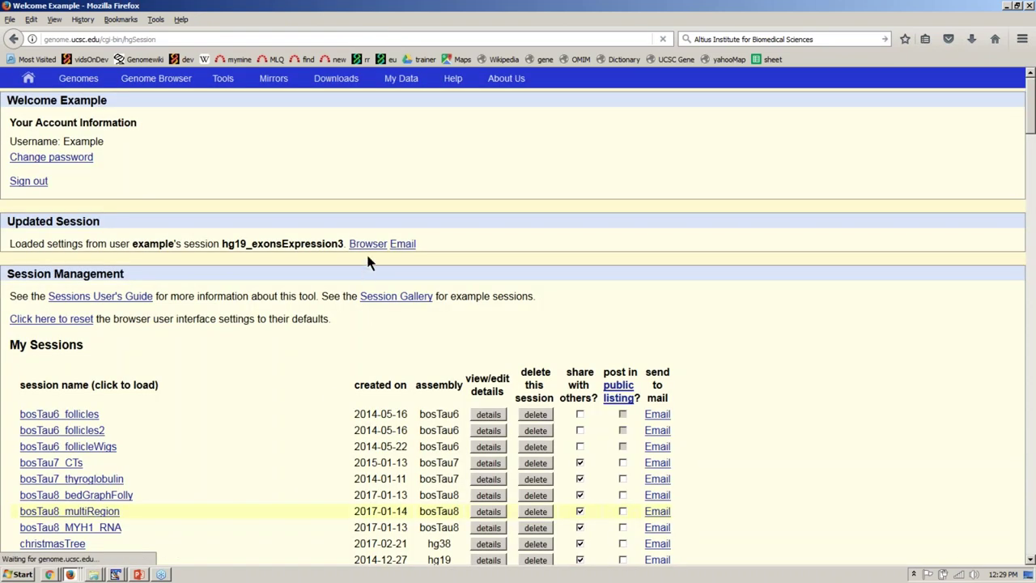
pyautogui.click(368, 243)
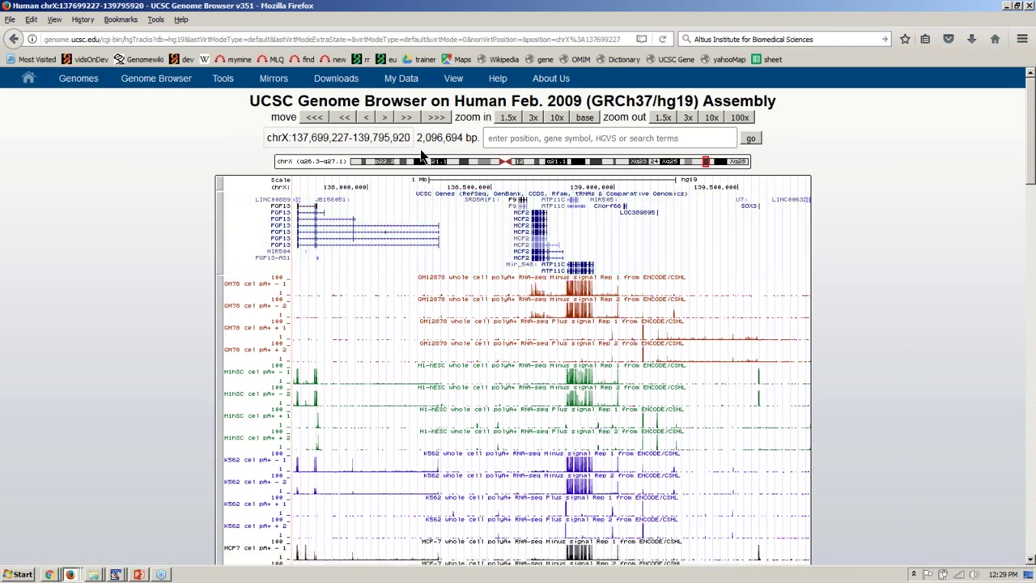
# - Highlight the 2,096,694 bp region size and scroll down to the button row
pyautogui.moveTo(417, 137); pyautogui.dragTo(481, 140)
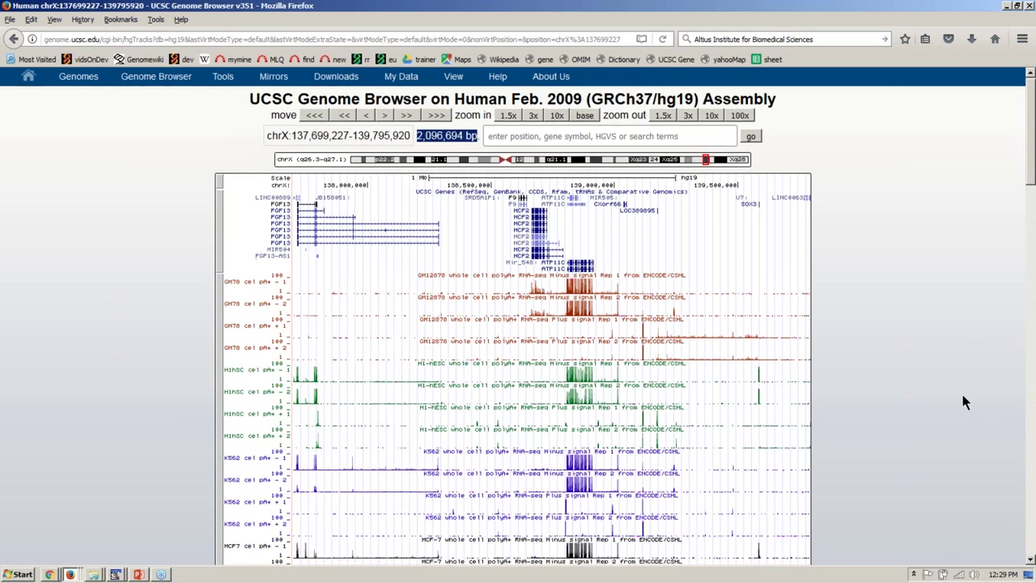
pyautogui.scroll(-2, 961, 390)
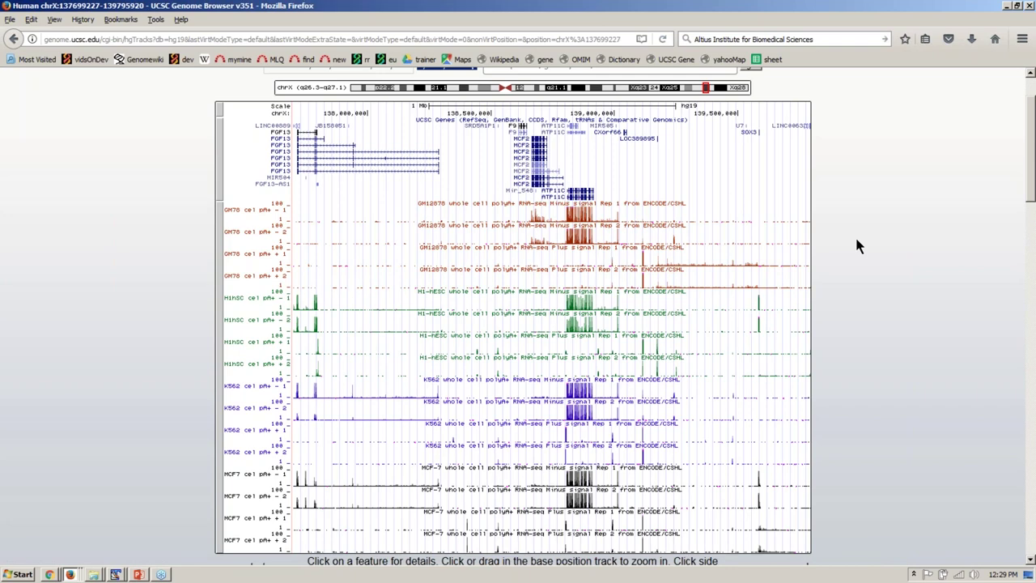
pyautogui.scroll(-3, 855, 235)
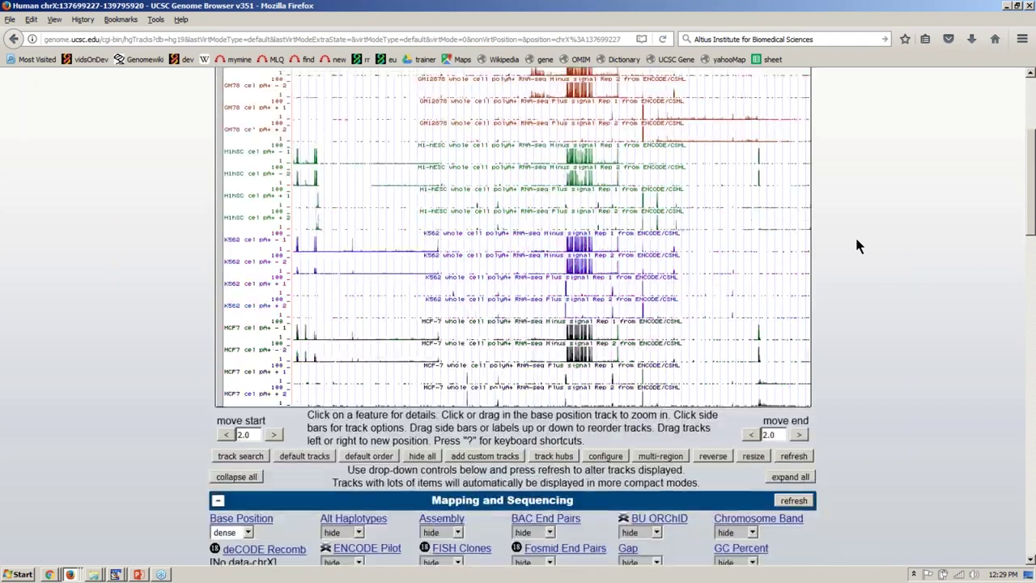
# - Resize the chrX track image to the window width and highlight the 2,096,694 region size
pyautogui.click(757, 454)
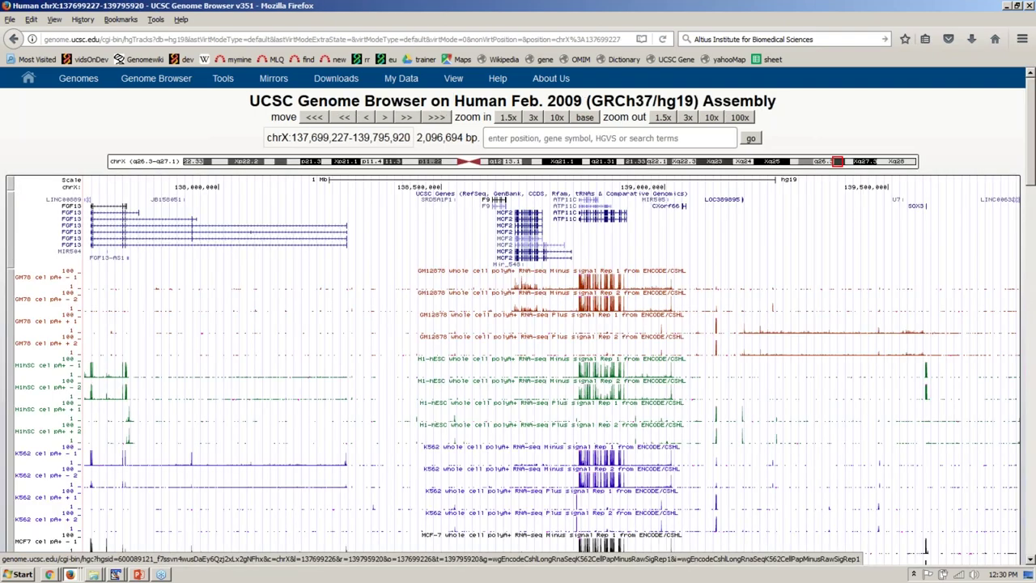
pyautogui.scroll(-1, 518, 316)
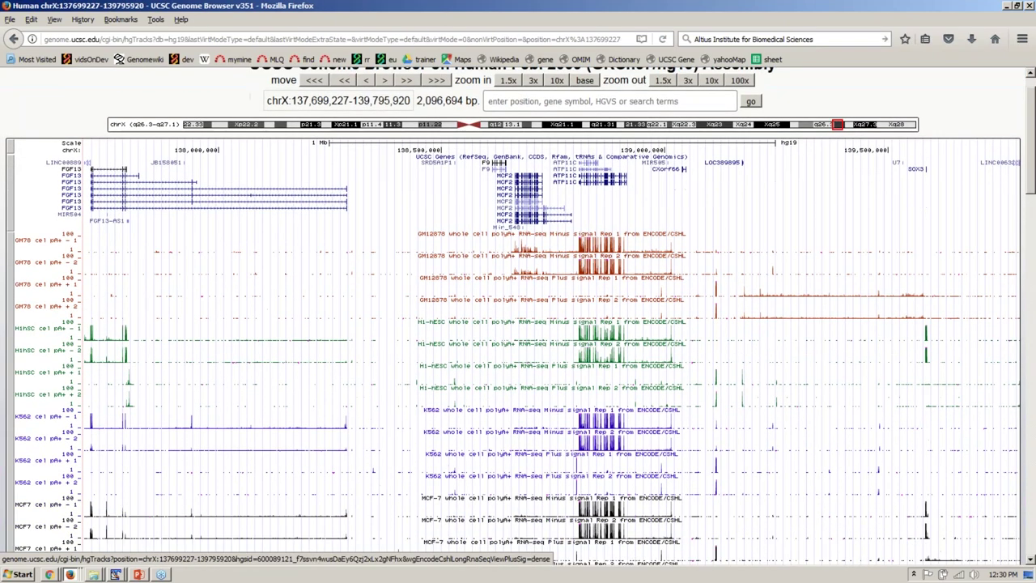
pyautogui.scroll(-1, 518, 315)
pyautogui.scroll(2, 518, 316)
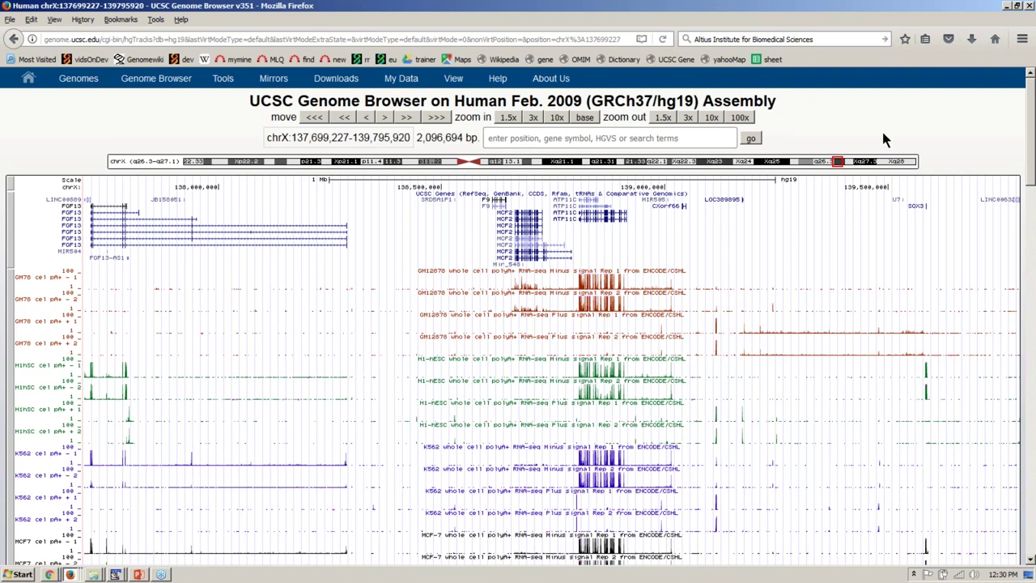
pyautogui.moveTo(418, 137); pyautogui.dragTo(463, 138)
pyautogui.moveTo(455, 81)
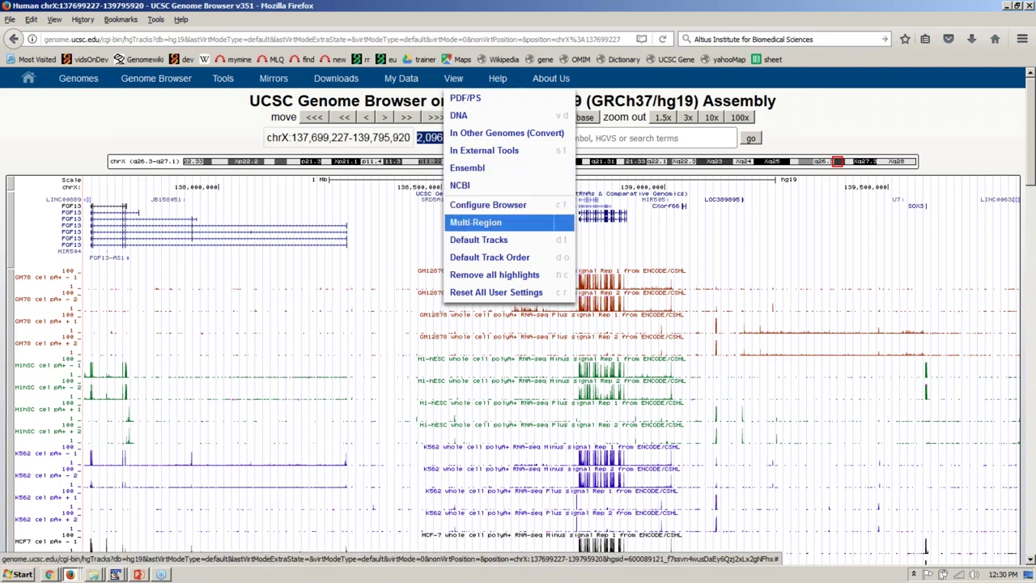
# - Switch to multi-region mode showing only UCSC Genes exons, compressing the view to 27,000 bp
pyautogui.click(478, 222)
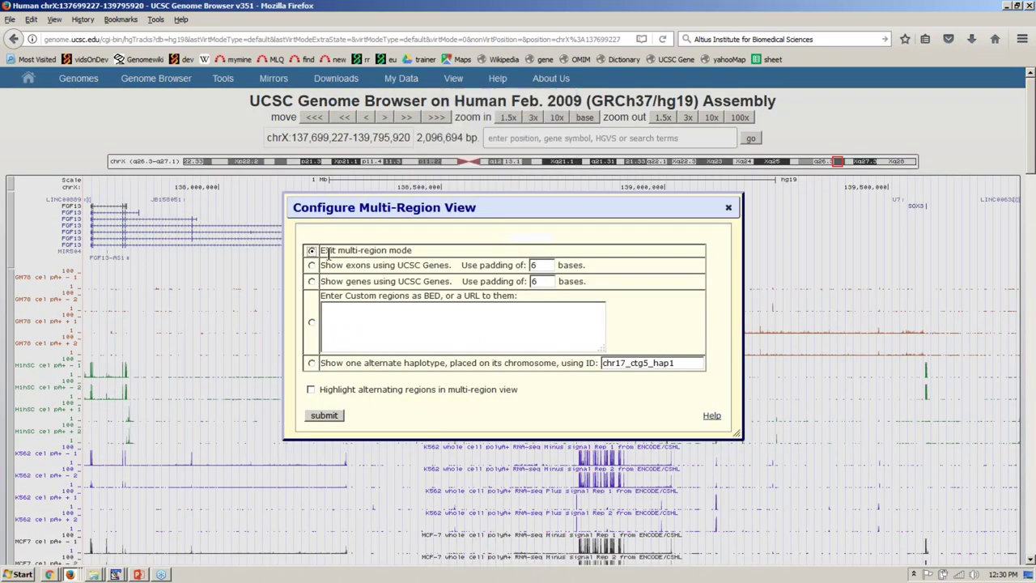
pyautogui.click(312, 265)
pyautogui.click(327, 416)
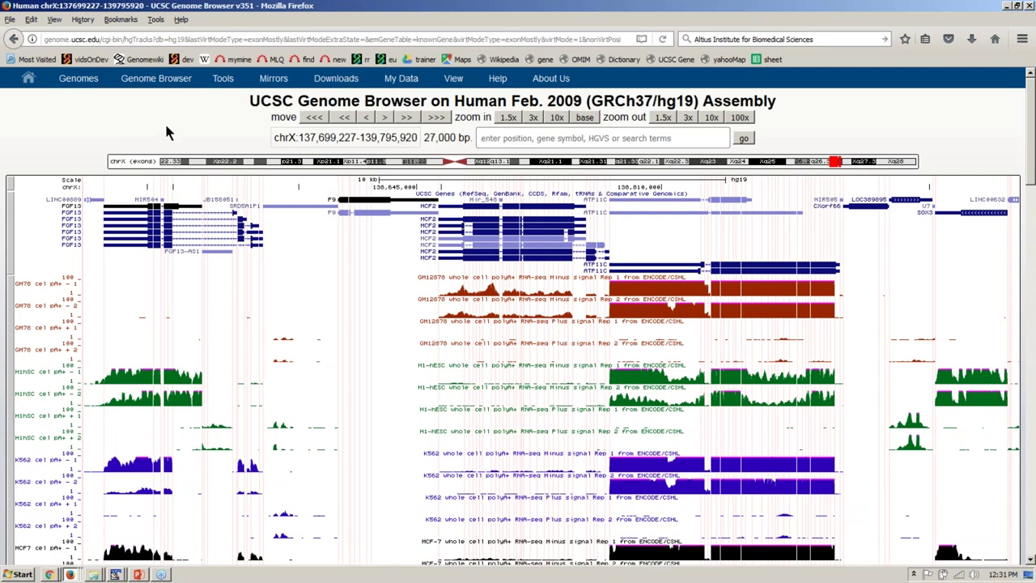
pyautogui.scroll(-2, 166, 132)
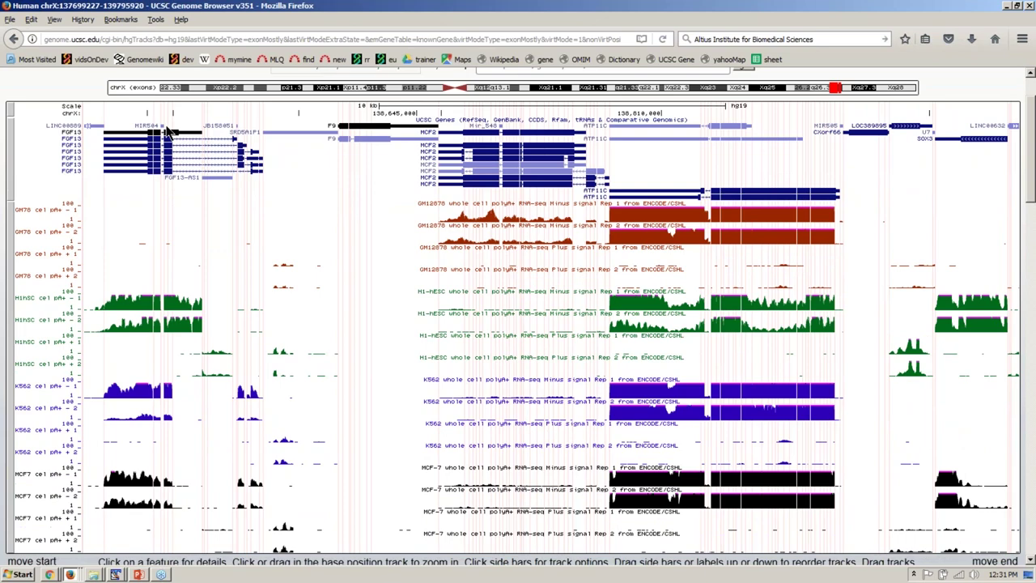
pyautogui.scroll(1, 283, 558)
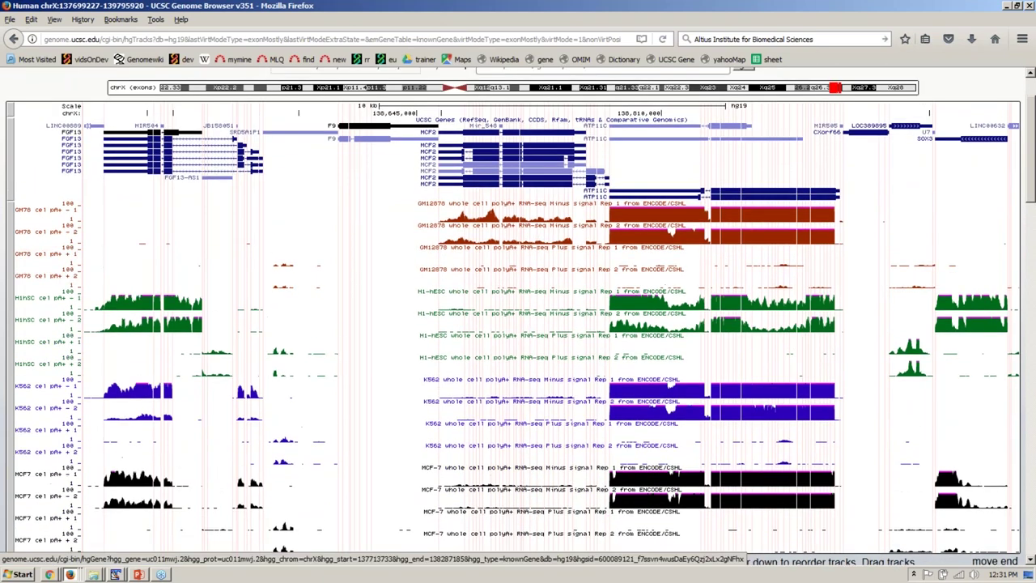
pyautogui.scroll(1, 283, 559)
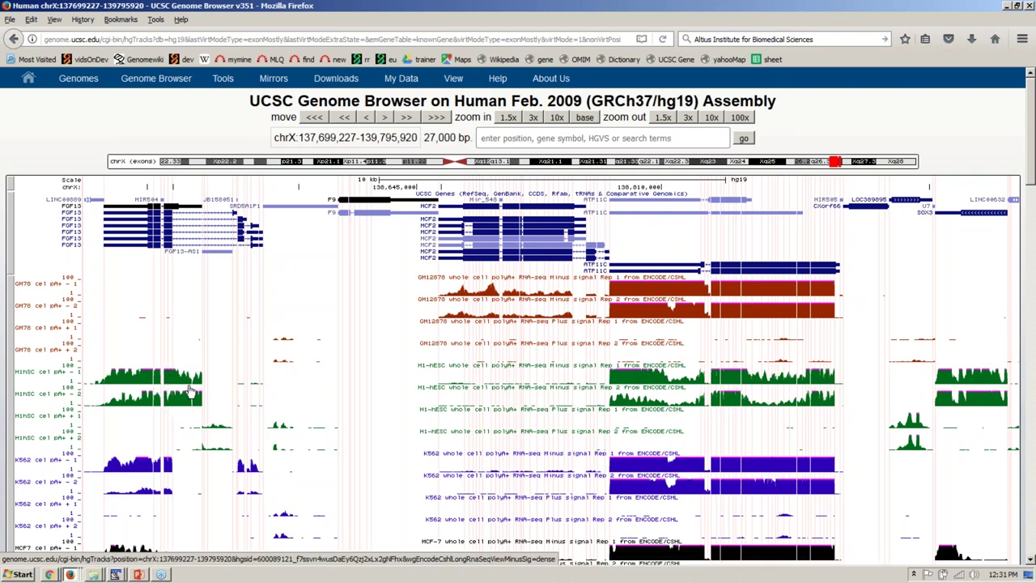
pyautogui.click(193, 471)
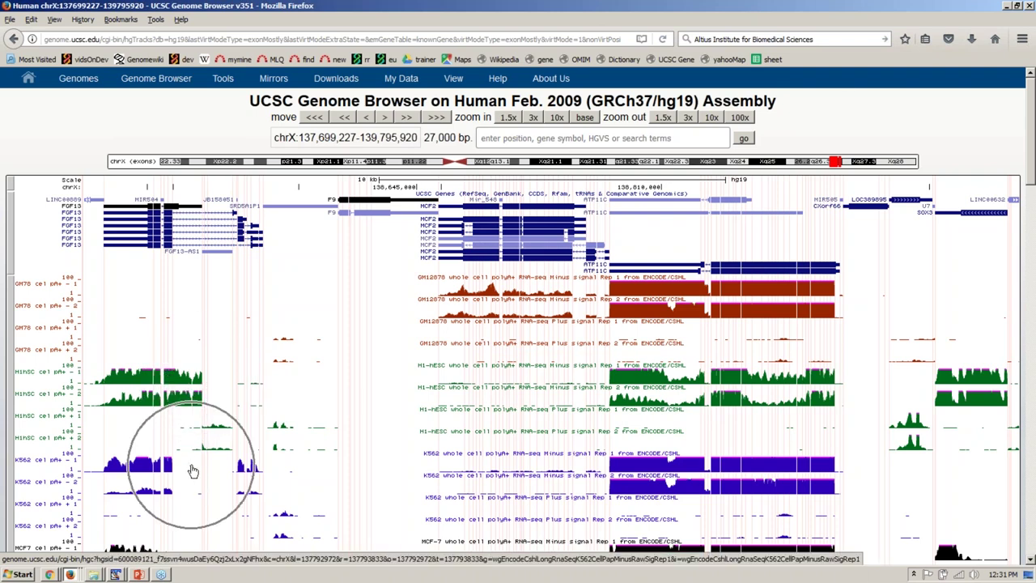
pyautogui.click(257, 468)
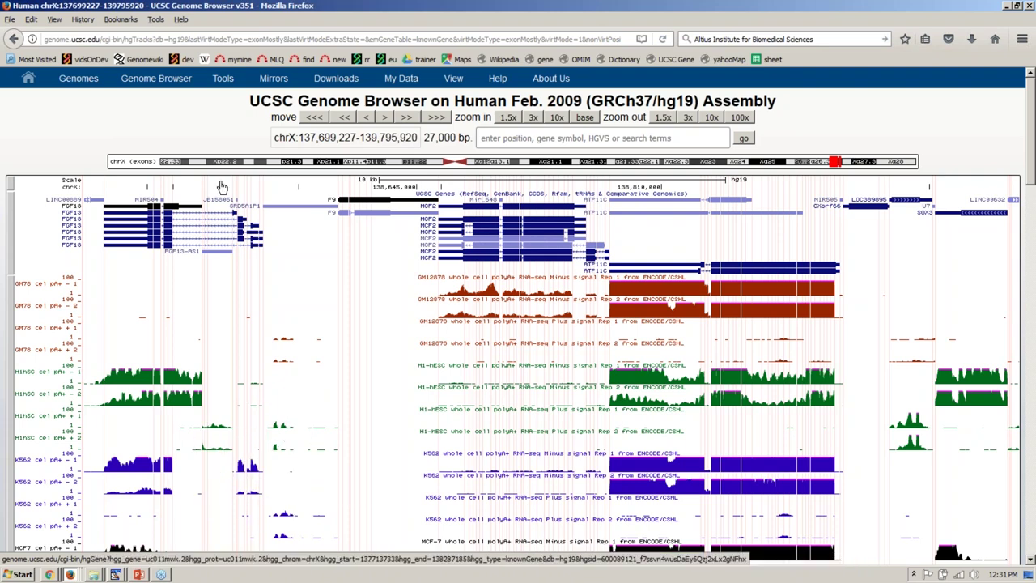
pyautogui.moveTo(233, 219); pyautogui.dragTo(269, 245)
pyautogui.press('Escape')
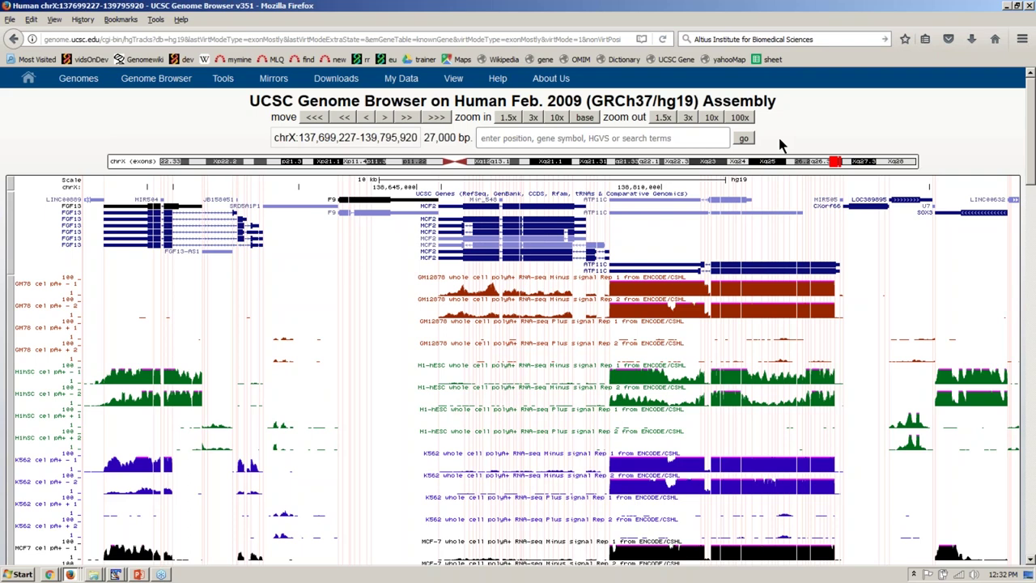
# - Review the resize and default-view keyboard shortcuts, then go to My Data > My Sessions
pyautogui.press('?')
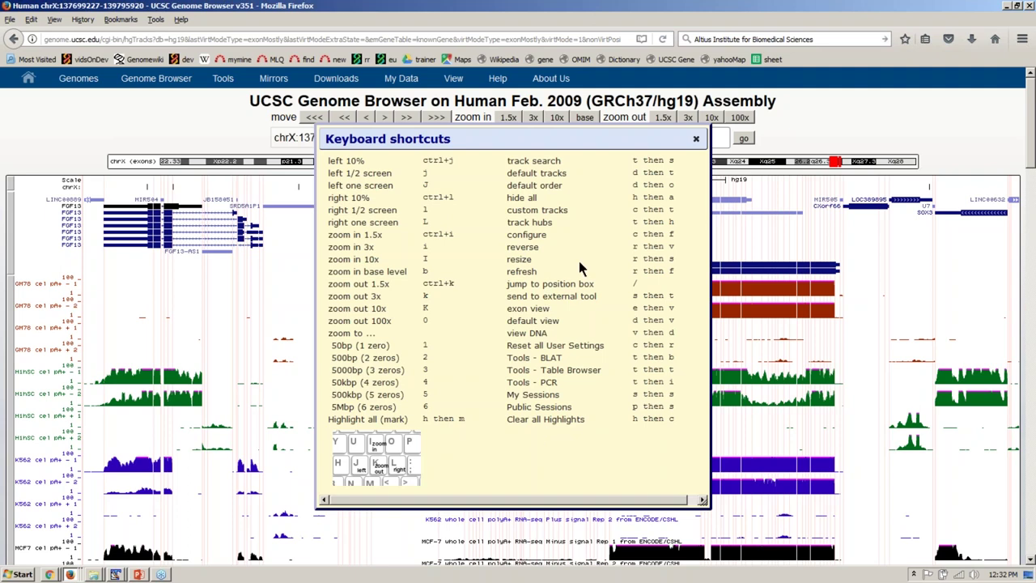
pyautogui.moveTo(631, 258); pyautogui.dragTo(689, 266)
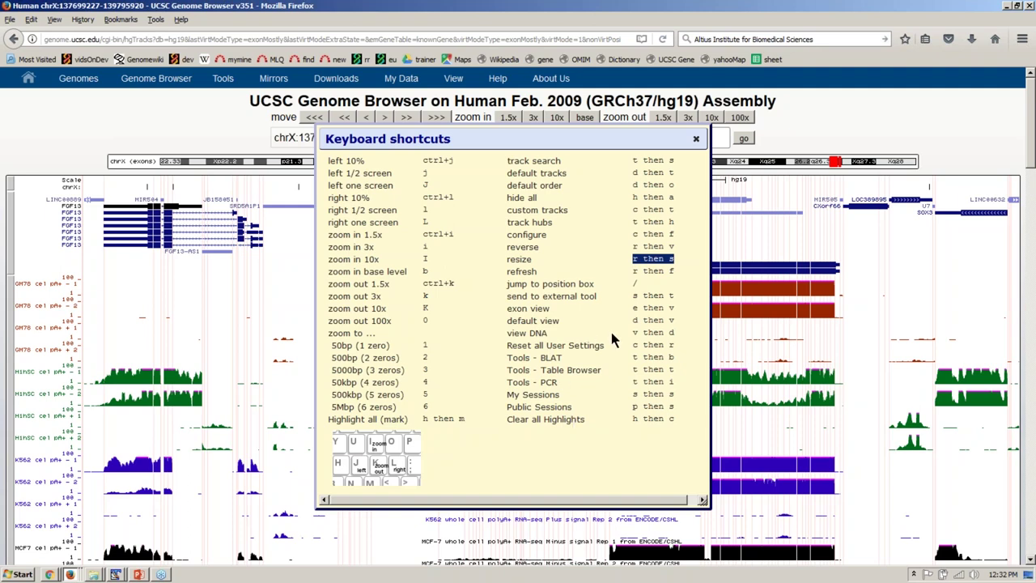
pyautogui.moveTo(635, 321); pyautogui.dragTo(686, 324)
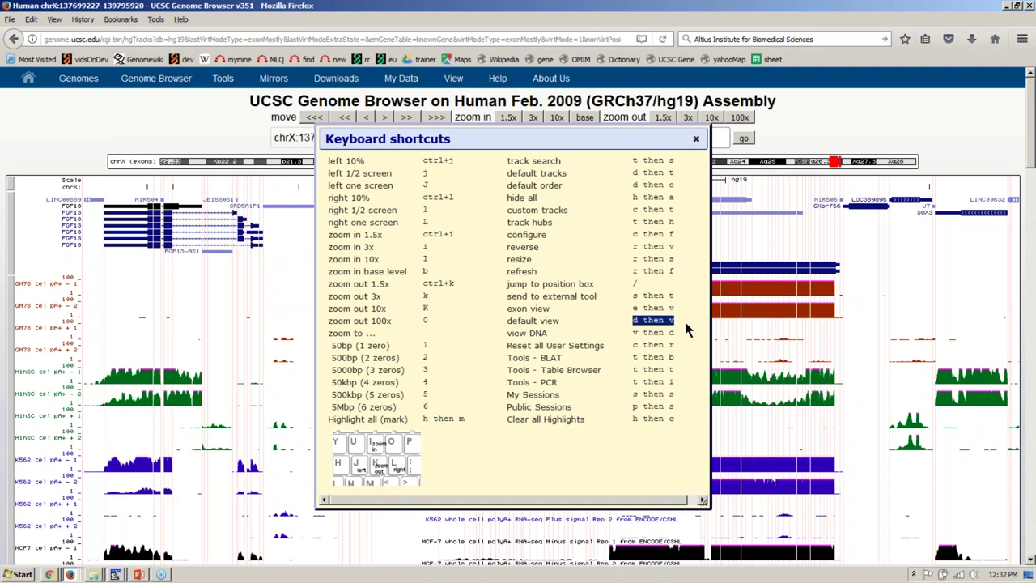
pyautogui.press('Escape')
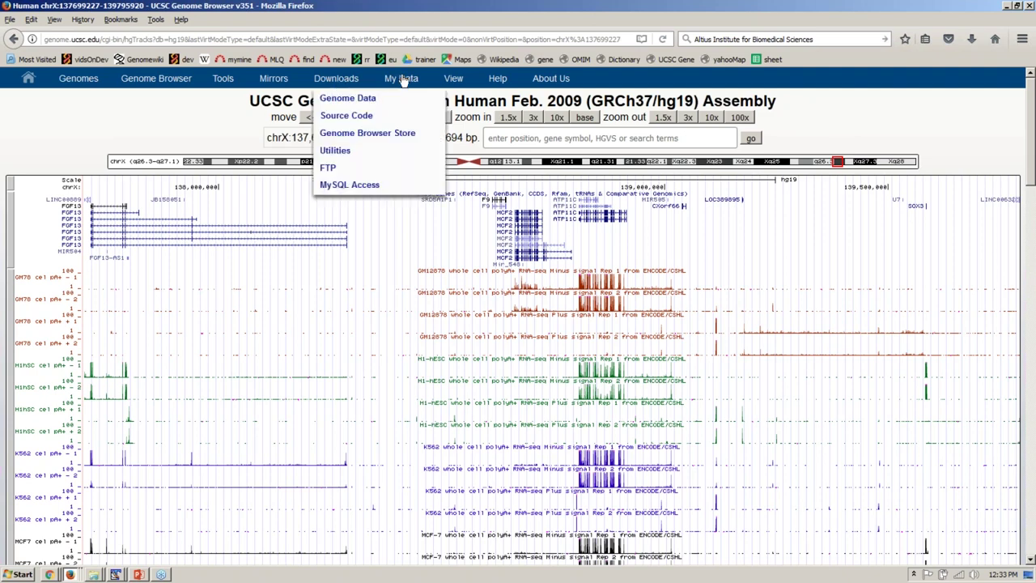
pyautogui.moveTo(405, 81)
pyautogui.click(430, 99)
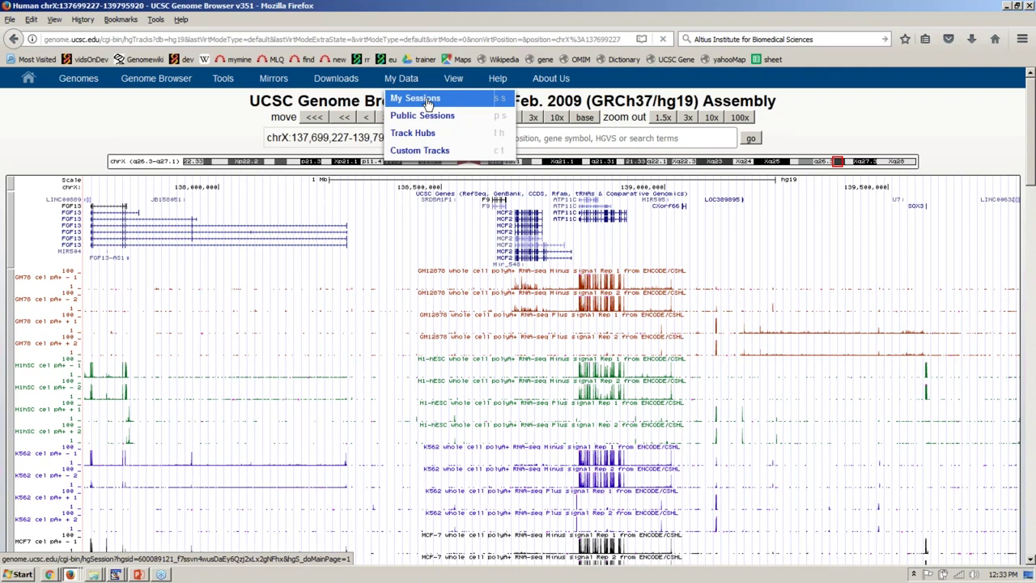
# - Copy the session name hg19_ambry1 from PowerPoint's Session Links slide and return to Firefox
pyautogui.hotkey('alt', 'Tab')
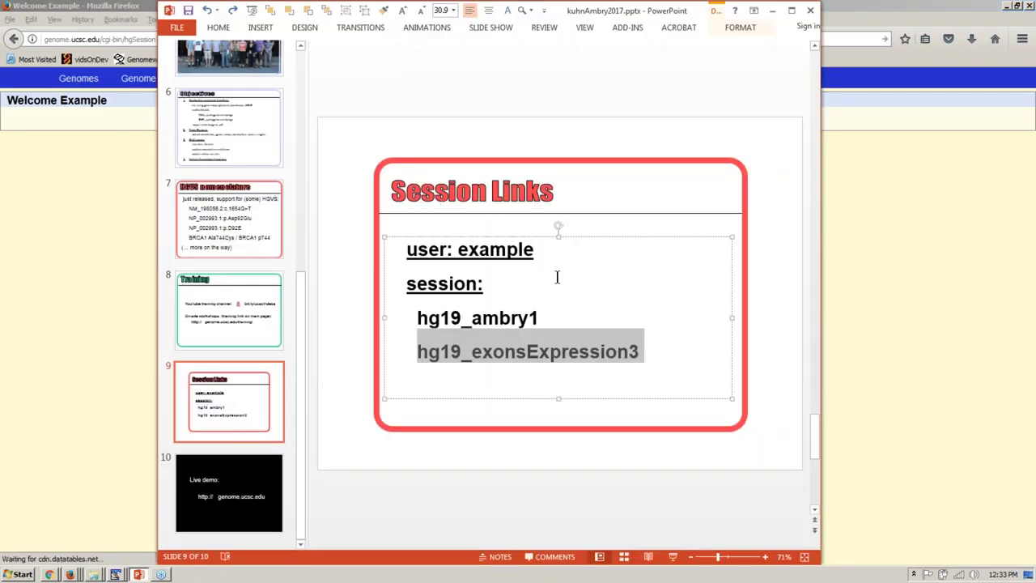
pyautogui.click(559, 323)
pyautogui.moveTo(541, 320); pyautogui.dragTo(428, 318)
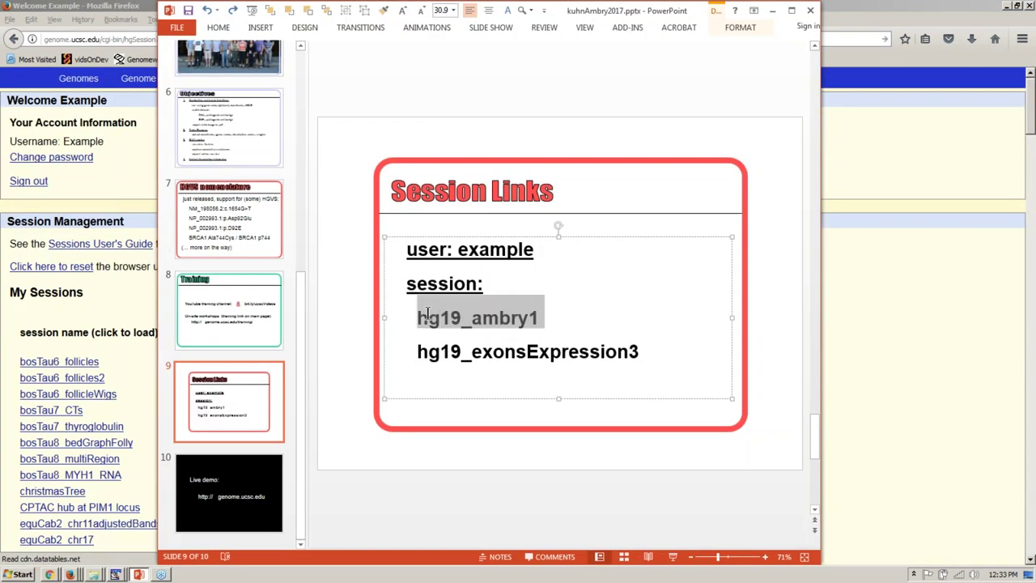
pyautogui.hotkey('ctrl', 'c')
pyautogui.rightClick(425, 318)
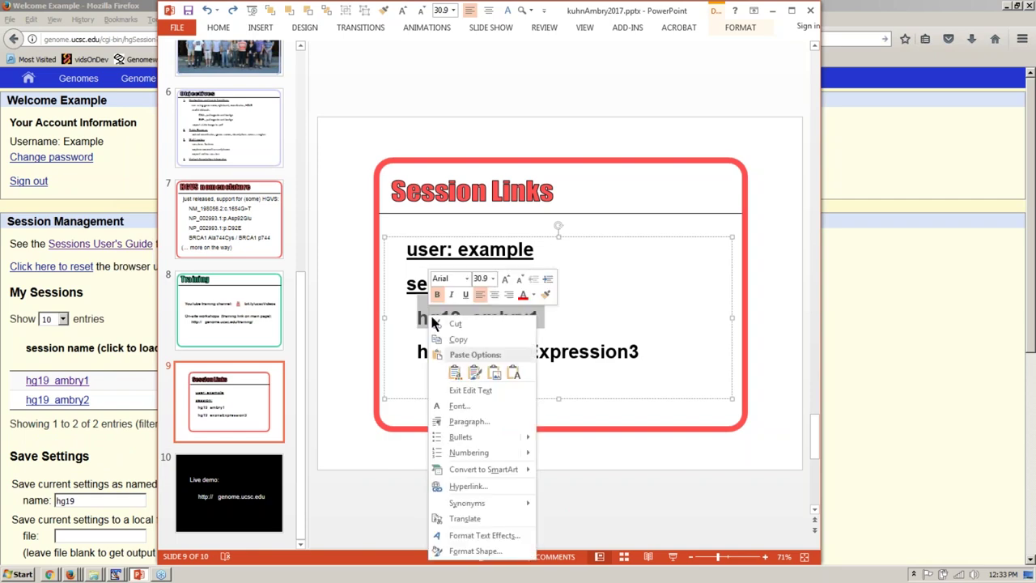
pyautogui.click(475, 340)
pyautogui.hotkey('alt', 'Tab')
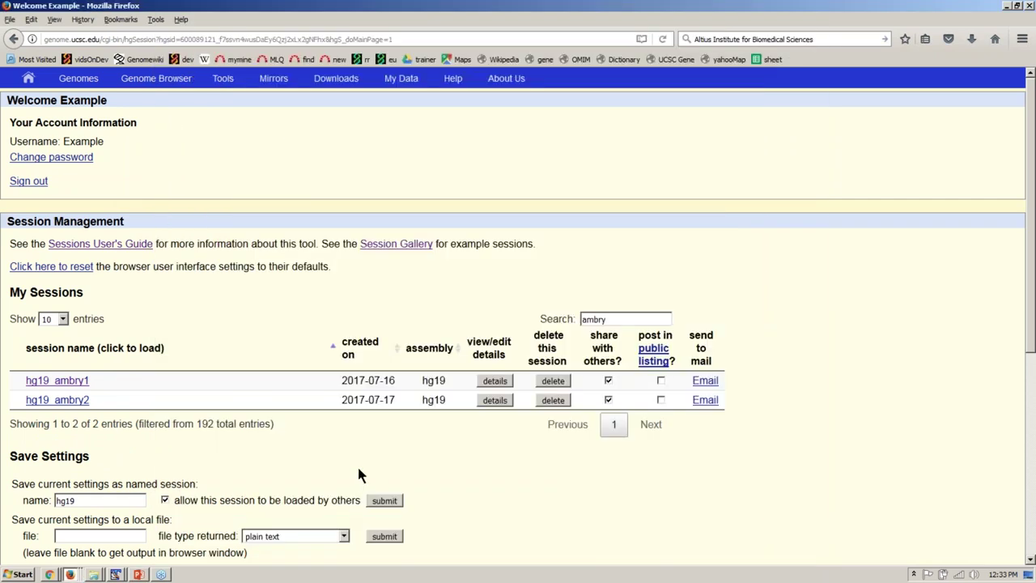
# - Restore session hg19_ambry1 and open its chr6:31,690,888-31,692,831 view in the browser
pyautogui.scroll(-2, 357, 469)
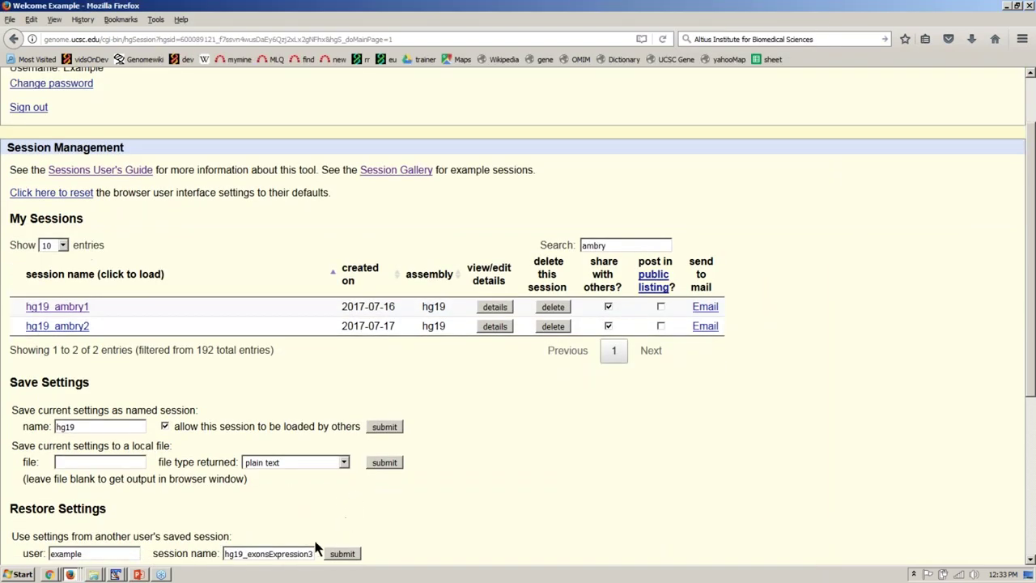
pyautogui.doubleClick(302, 553)
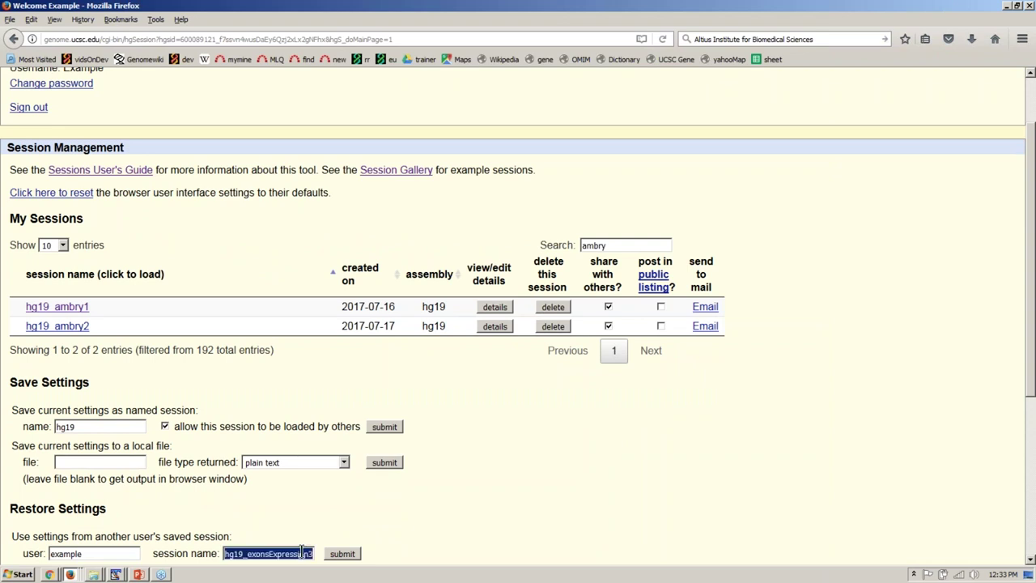
pyautogui.hotkey('ctrl', 'v')
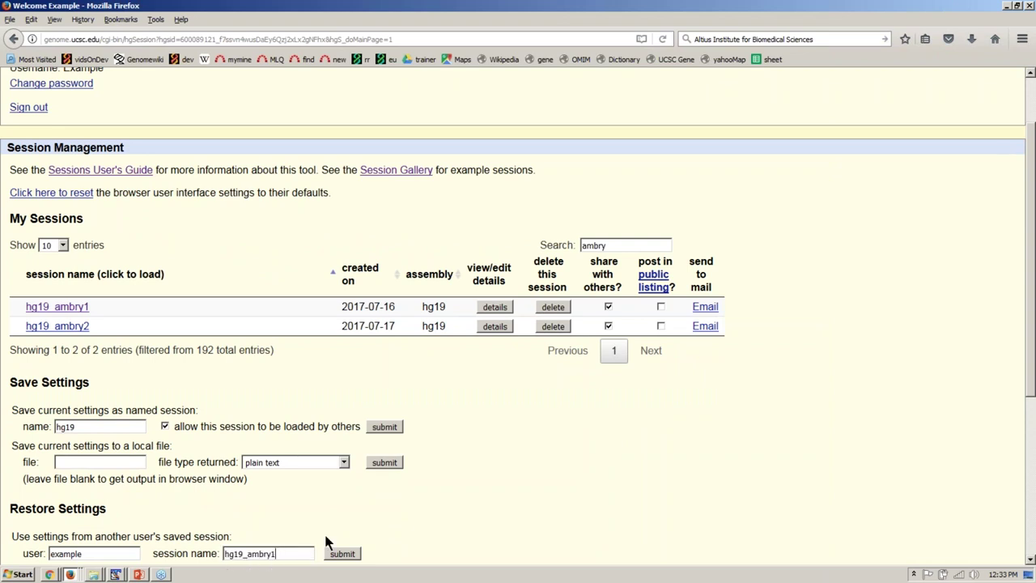
pyautogui.click(357, 555)
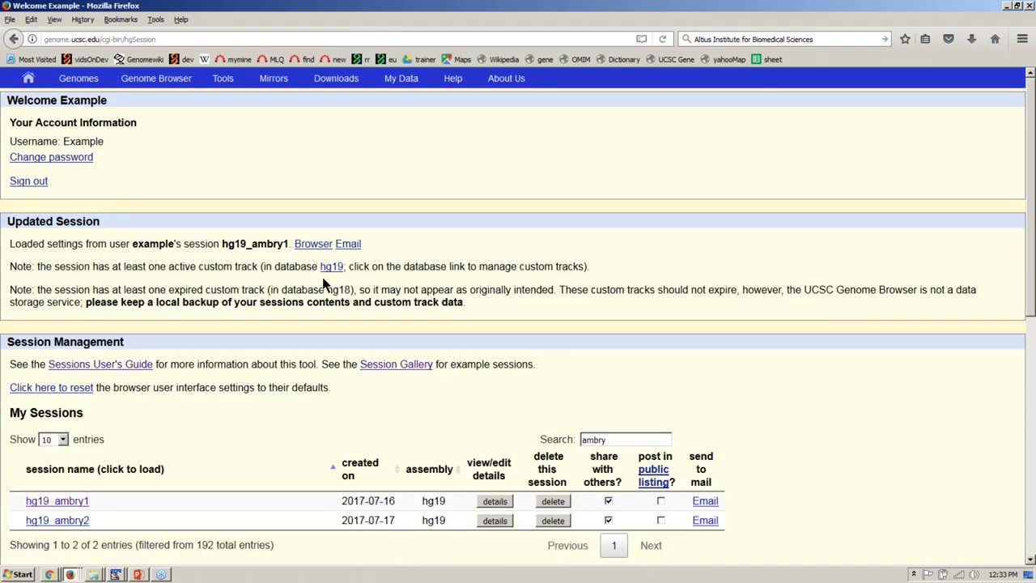
pyautogui.click(314, 244)
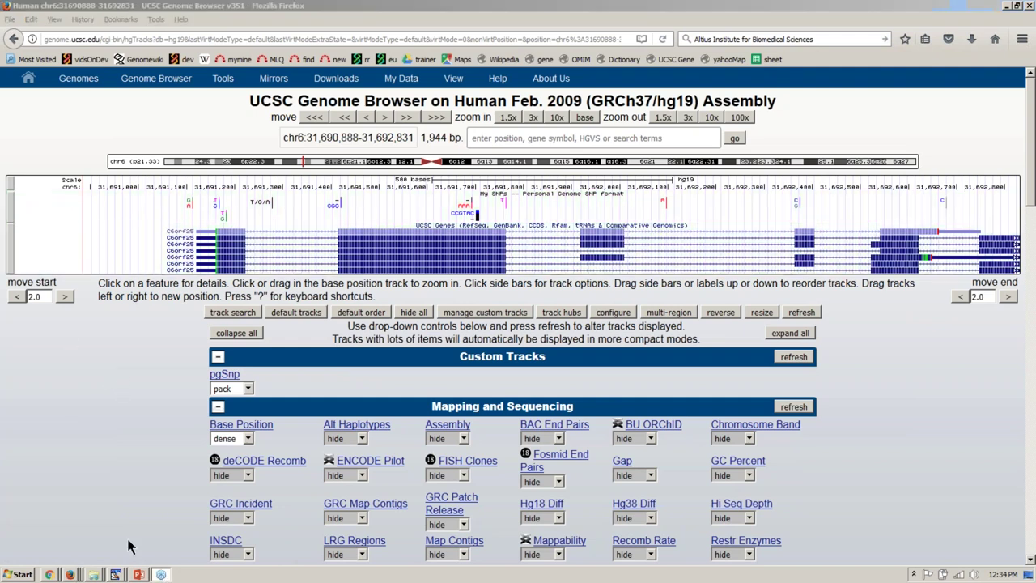
pyautogui.click(77, 465)
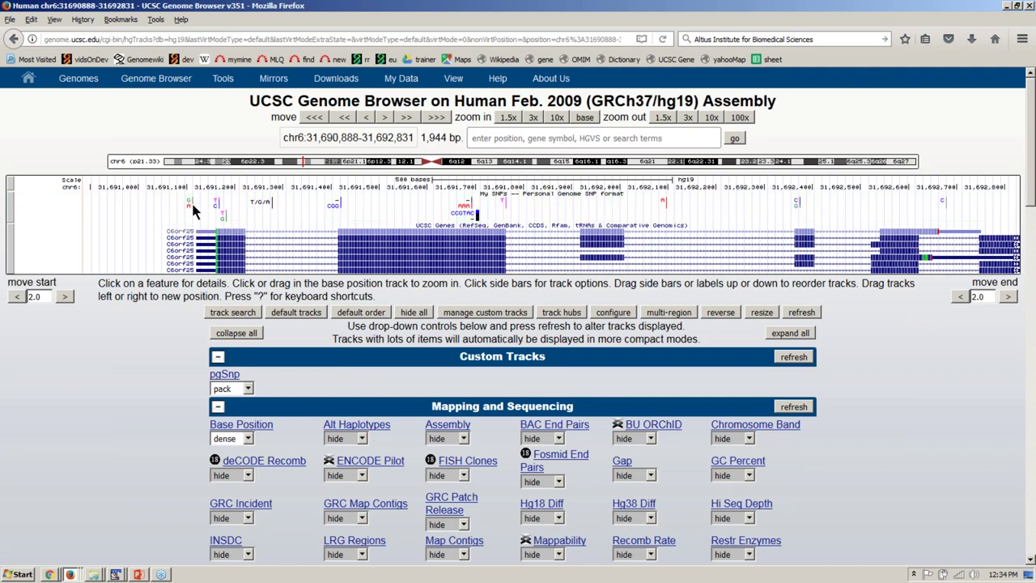
# - Read the allele tooltips of the My SNPs items, then bring up the Tools menu
pyautogui.moveTo(190, 208)
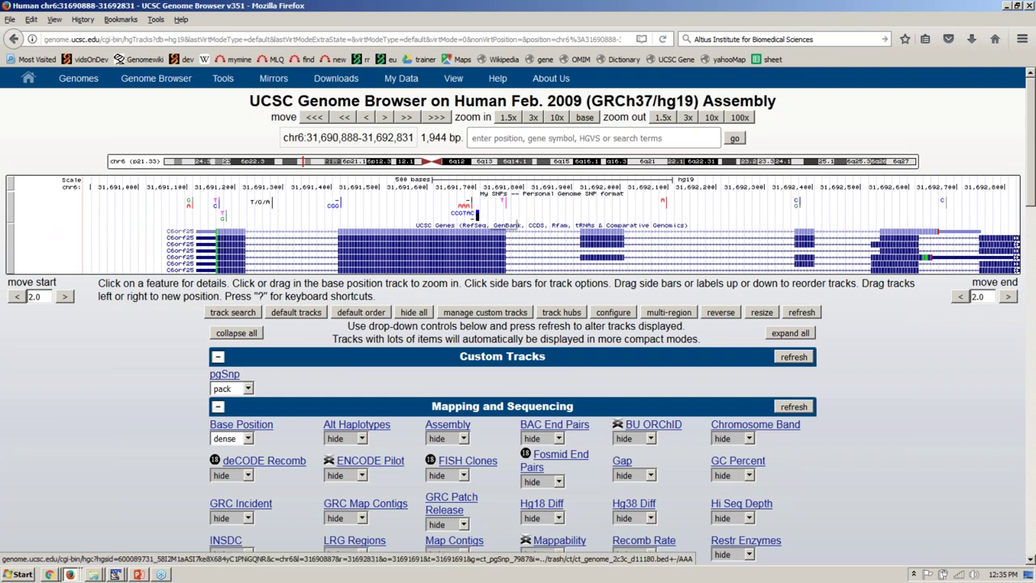
pyautogui.moveTo(477, 213)
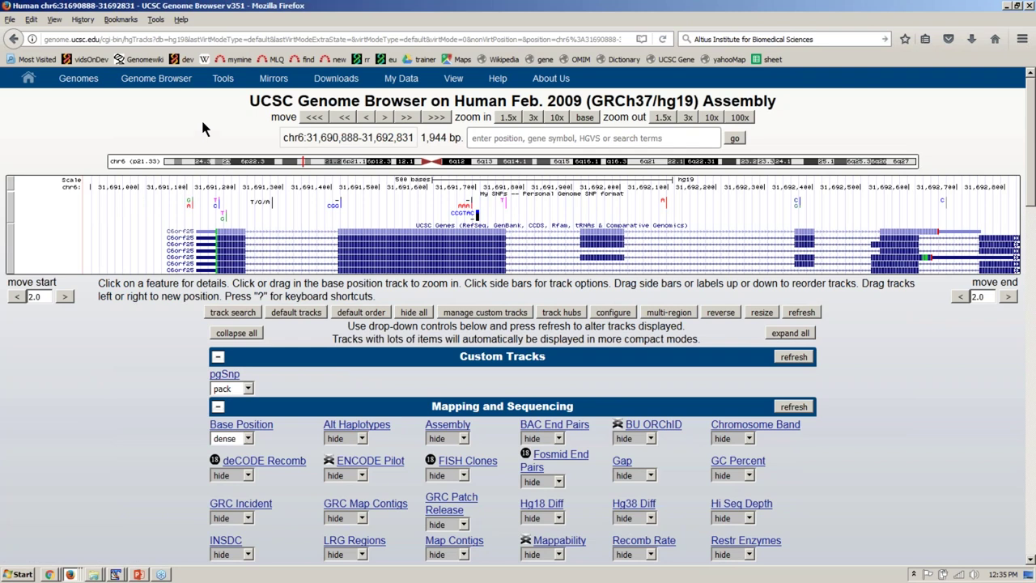
pyautogui.moveTo(224, 81)
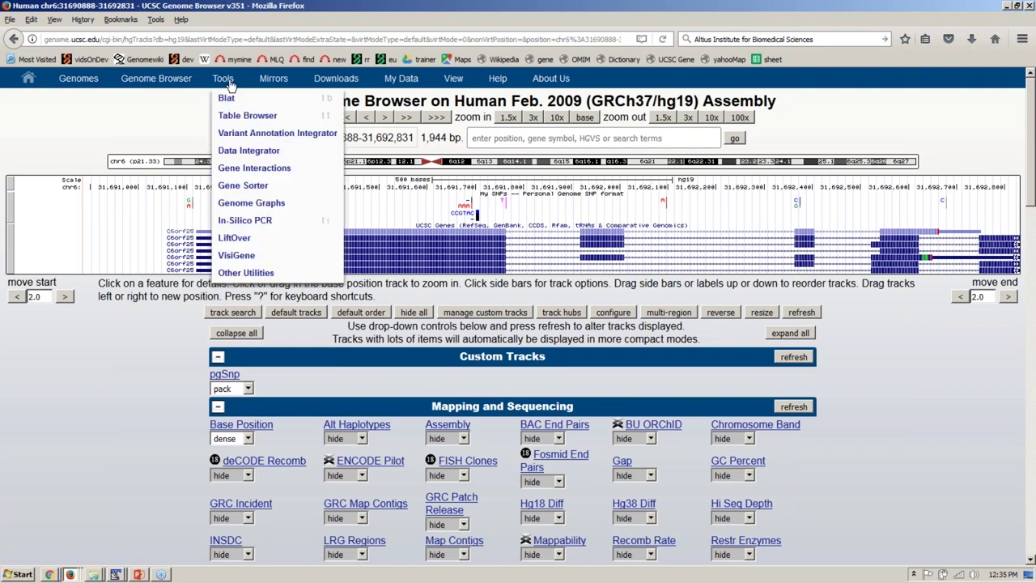
# - Launch the Variant Annotation Integrator and switch its variants from My SNPs to Artificial Example Variants
pyautogui.click(290, 136)
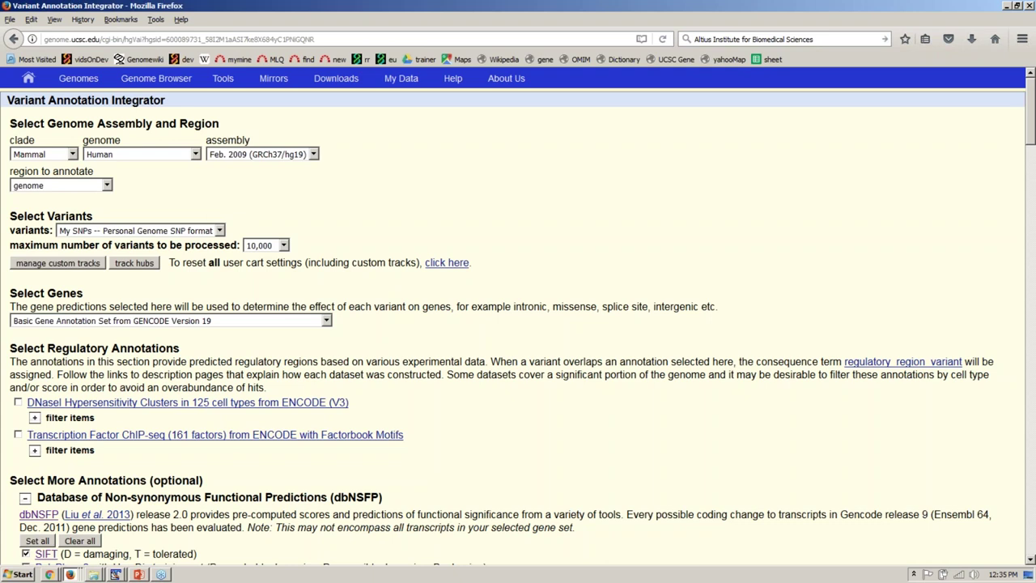
pyautogui.click(195, 235)
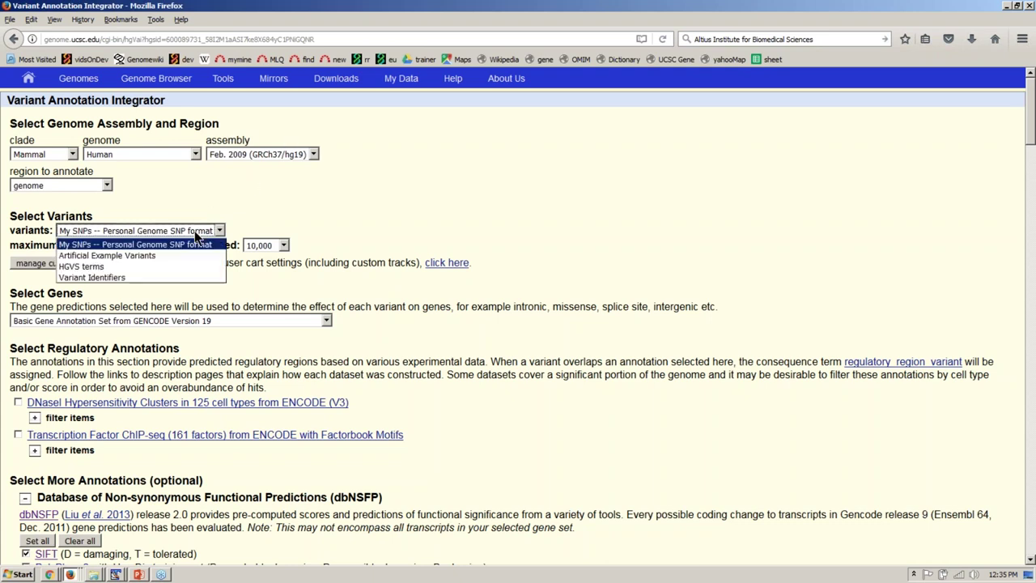
pyautogui.click(195, 233)
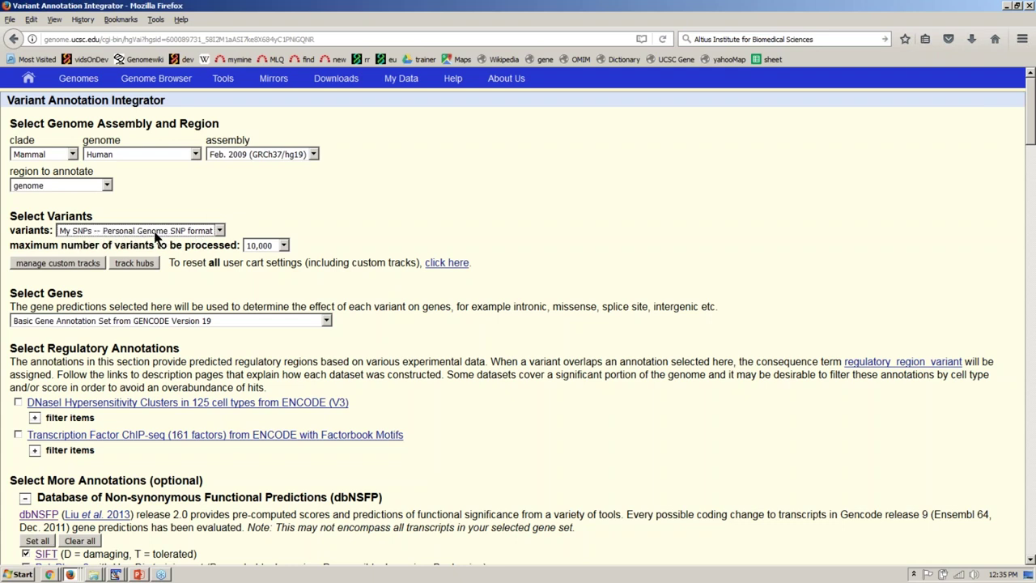
pyautogui.click(199, 232)
pyautogui.click(200, 230)
pyautogui.press('Down')
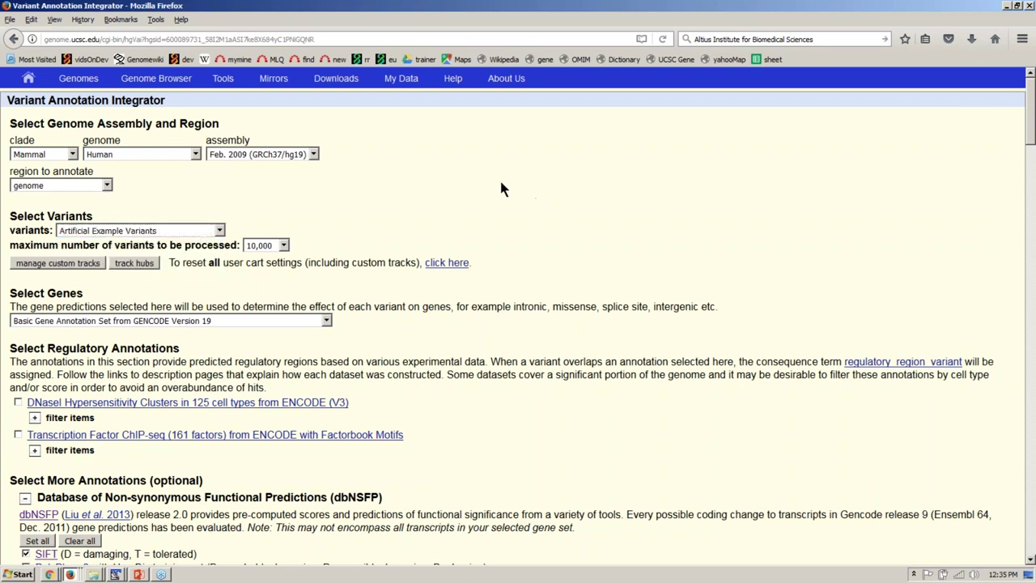
pyautogui.scroll(-1, 501, 189)
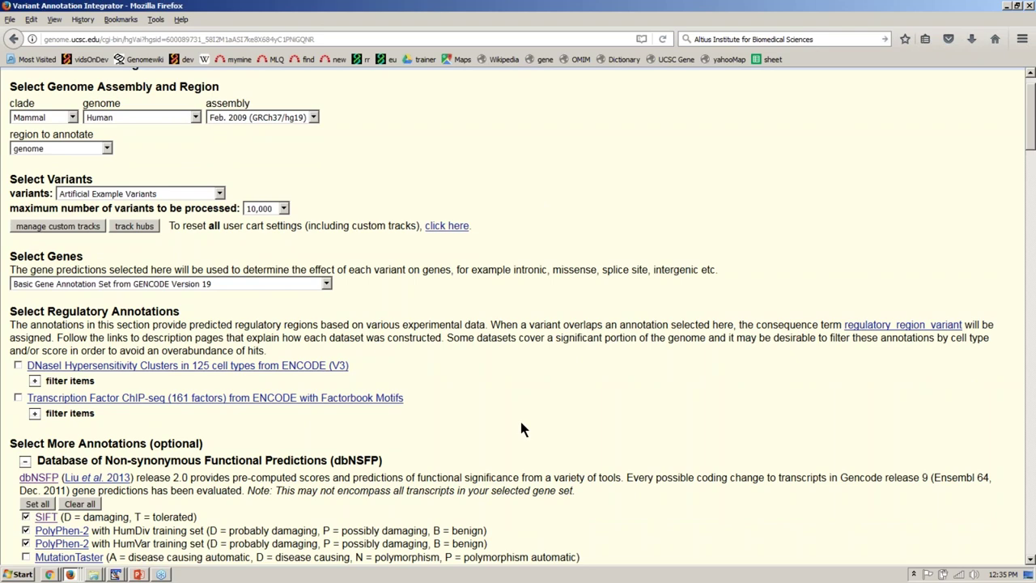
pyautogui.scroll(-3, 521, 422)
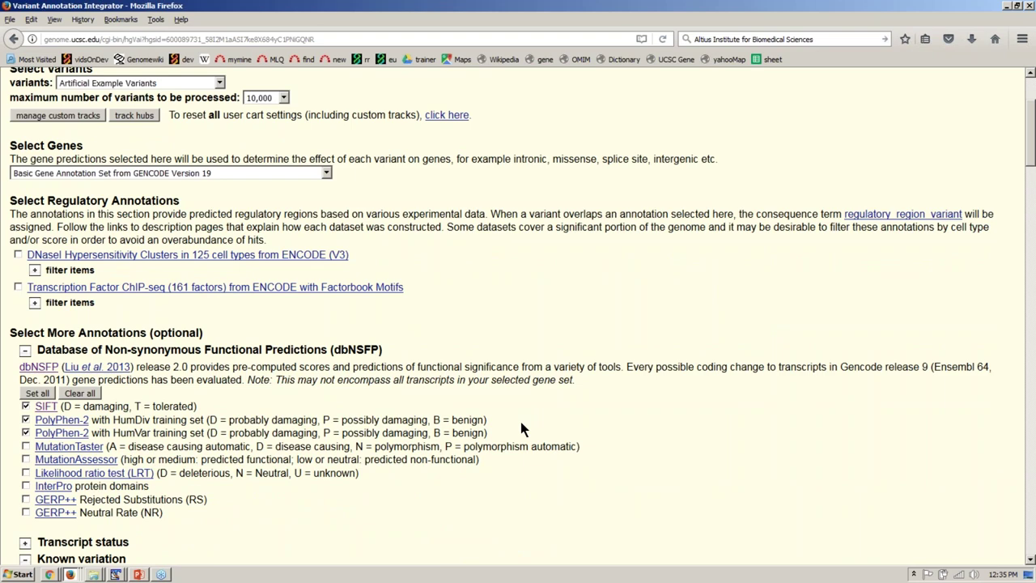
pyautogui.scroll(-2, 521, 429)
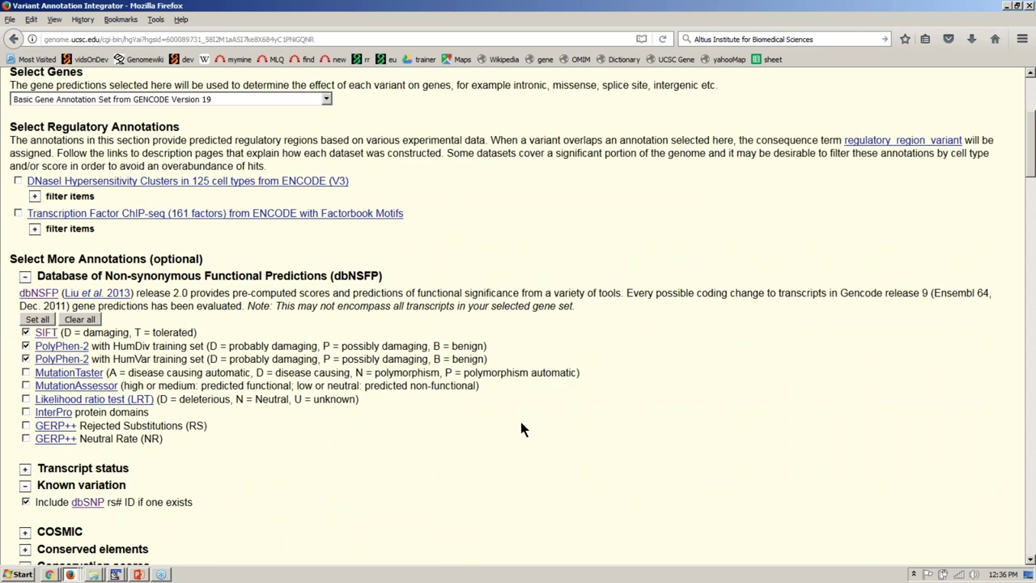
pyautogui.scroll(-1, 523, 428)
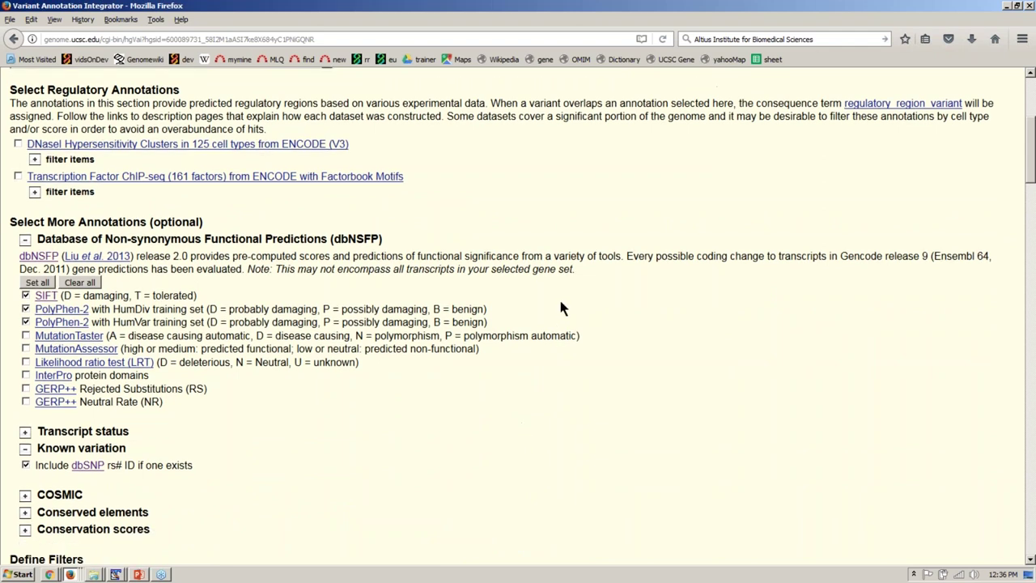
pyautogui.moveTo(584, 328); pyautogui.dragTo(588, 340)
pyautogui.moveTo(508, 276); pyautogui.dragTo(528, 325)
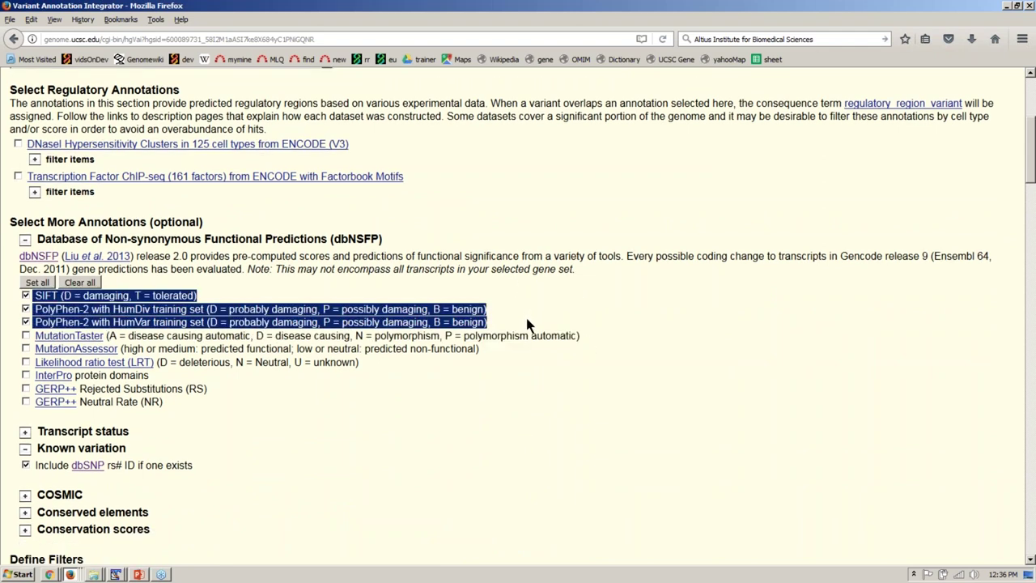
pyautogui.click(329, 474)
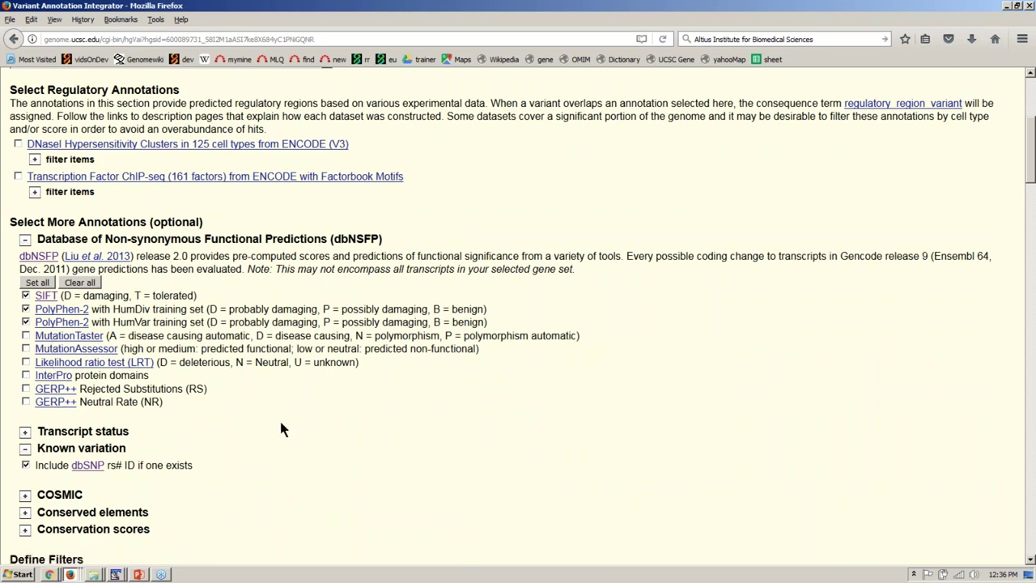
pyautogui.scroll(-4, 279, 427)
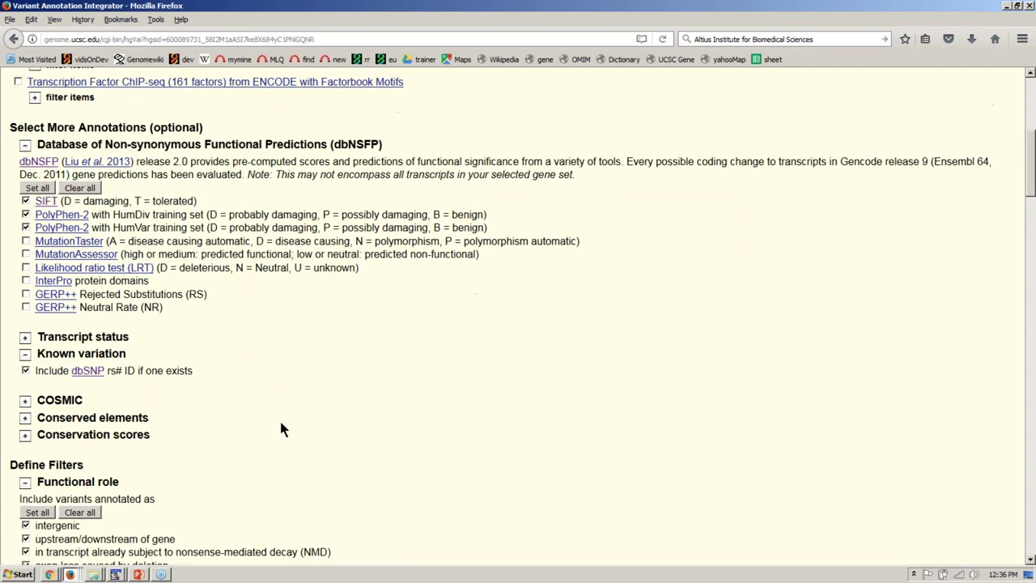
pyautogui.scroll(-3, 281, 428)
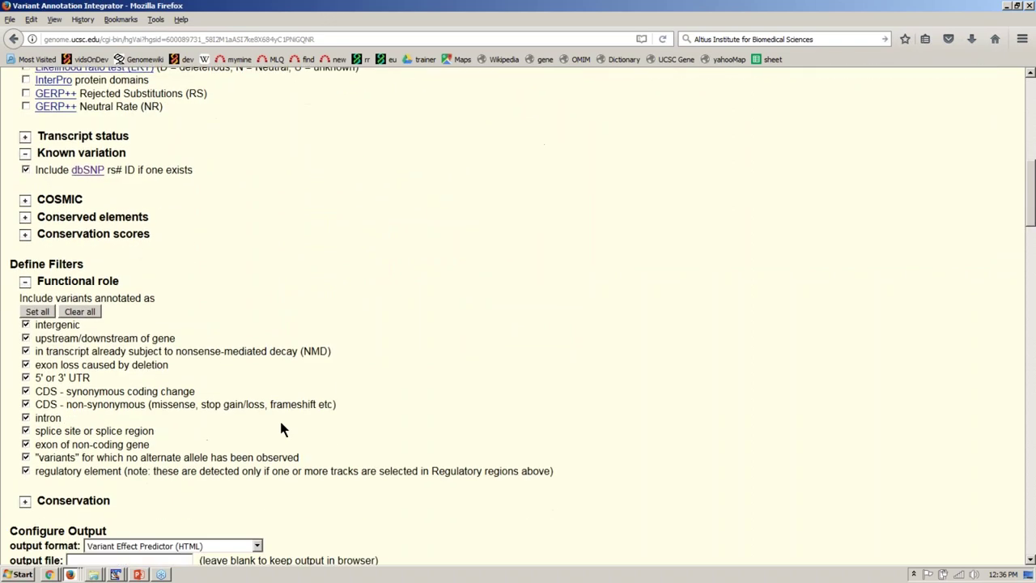
pyautogui.scroll(-2, 280, 418)
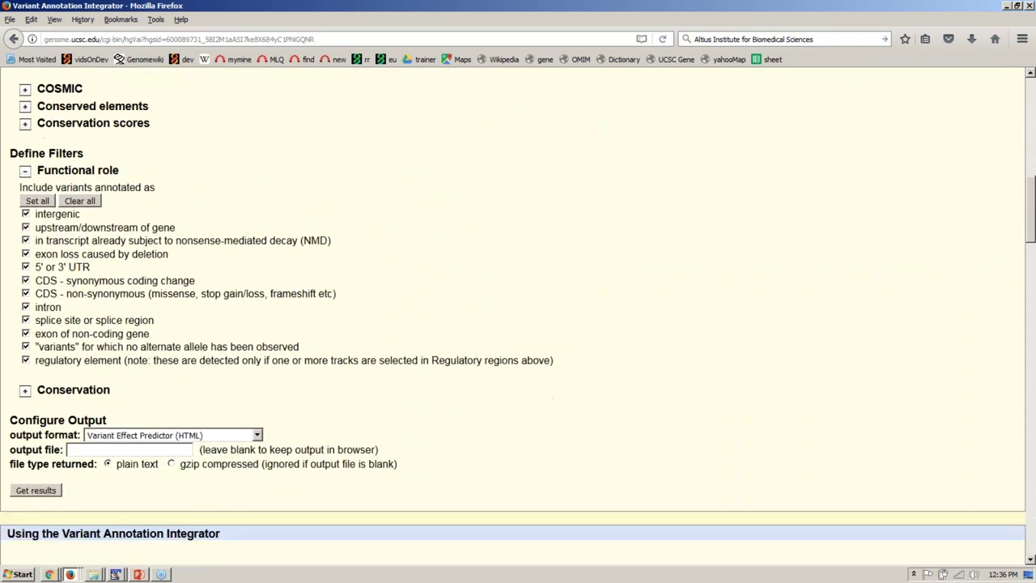
pyautogui.click(234, 400)
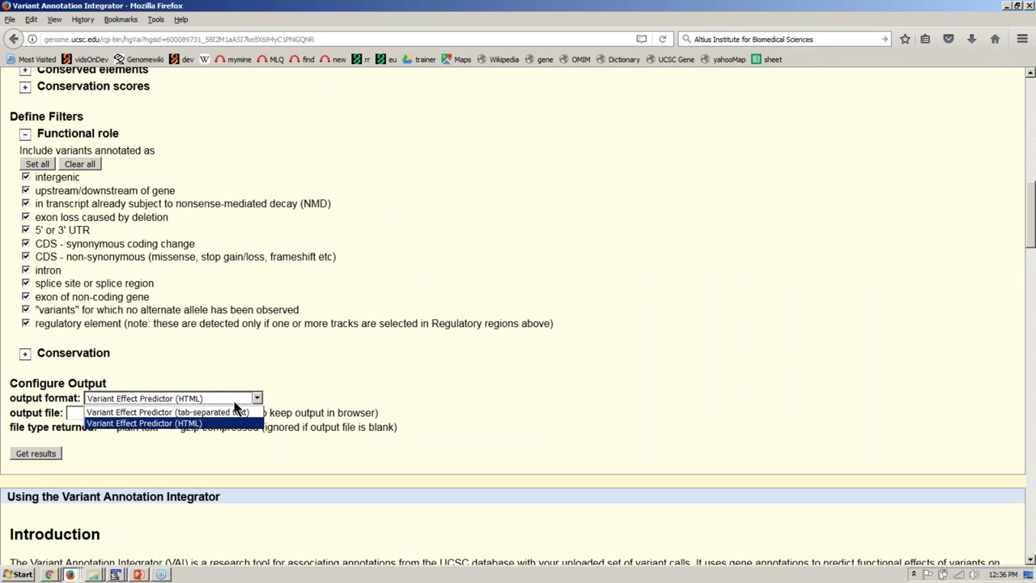
pyautogui.click(235, 403)
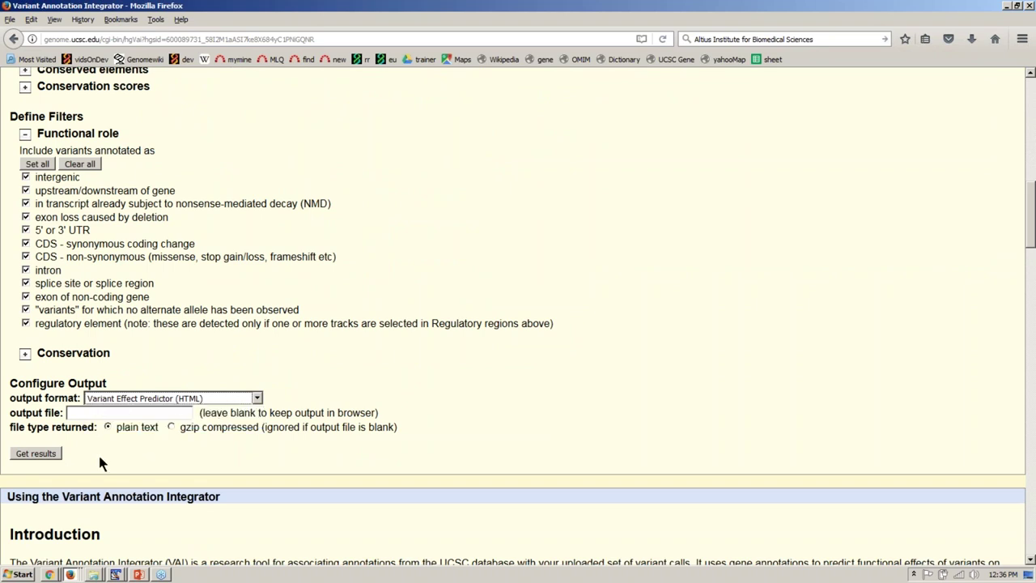
pyautogui.click(49, 458)
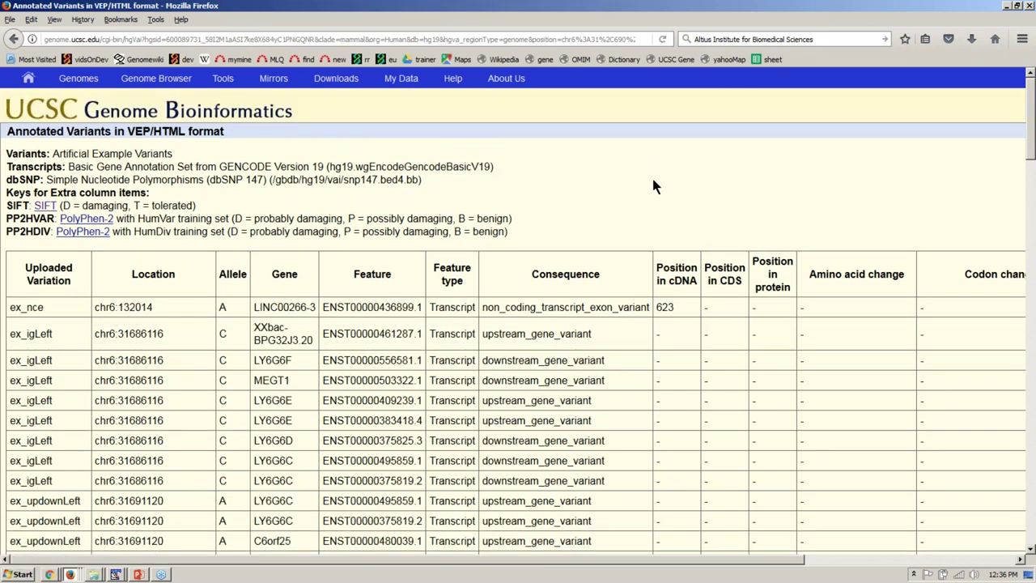
pyautogui.scroll(-2, 654, 187)
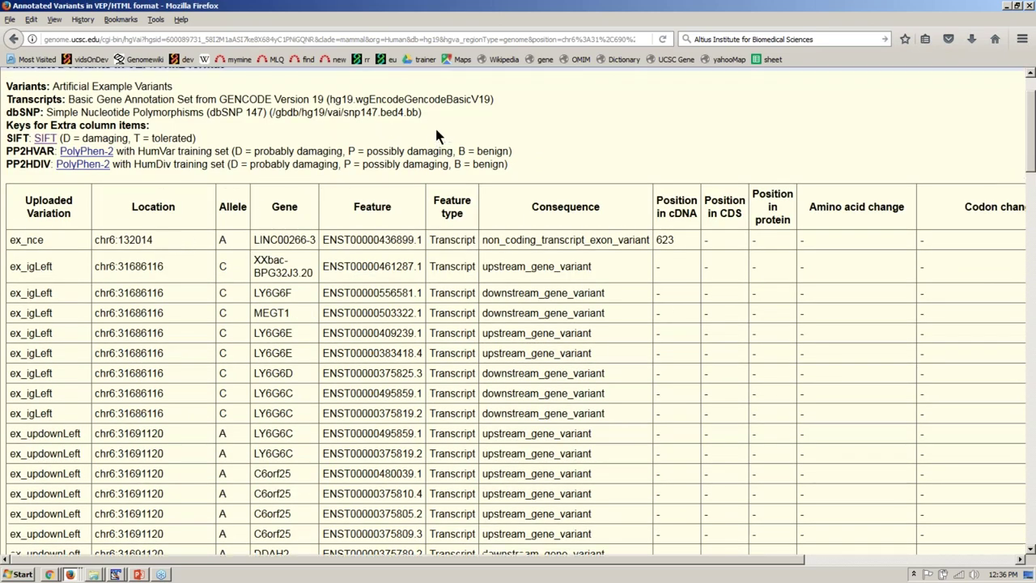
pyautogui.scroll(2, 435, 125)
pyautogui.click(13, 39)
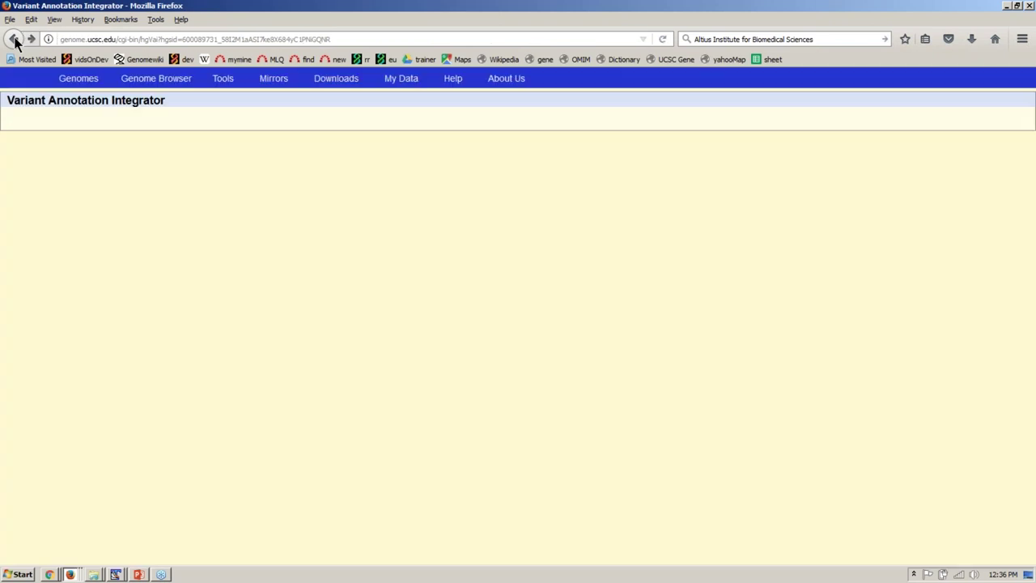
# - Select My SNPs -- Personal Genome SNP format as the variants, then scroll down to Get results
pyautogui.click(116, 230)
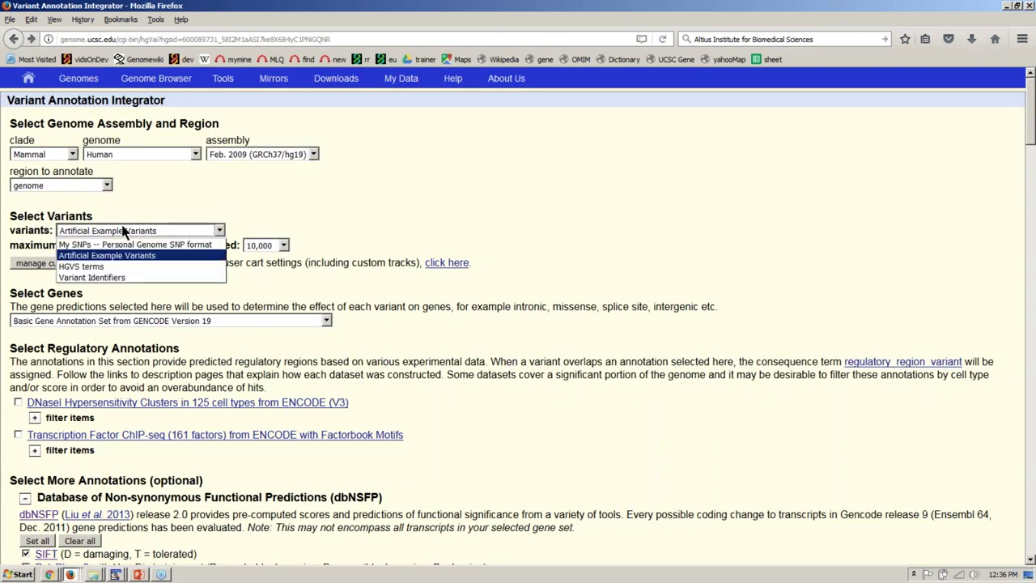
pyautogui.click(162, 242)
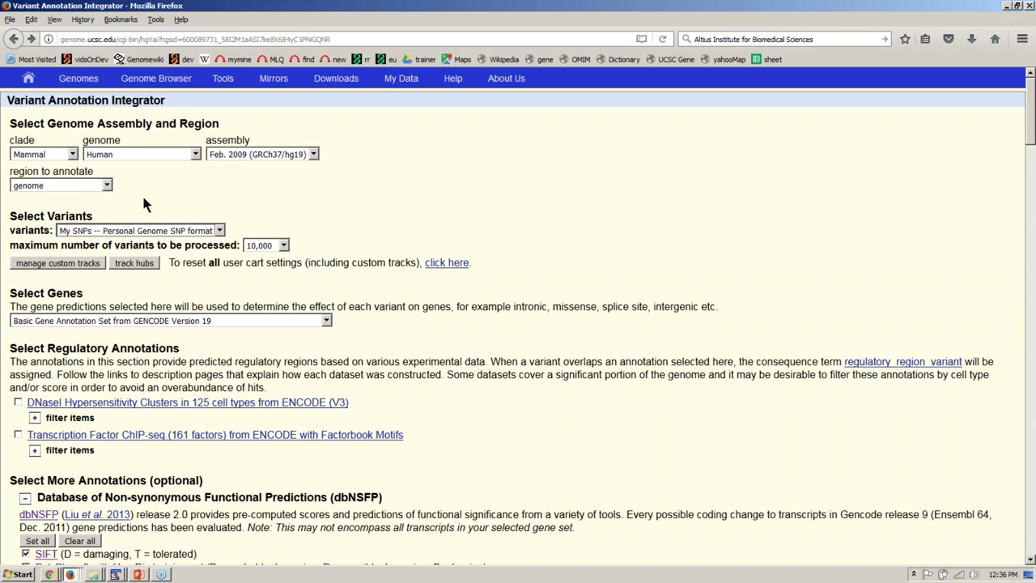
pyautogui.click(159, 233)
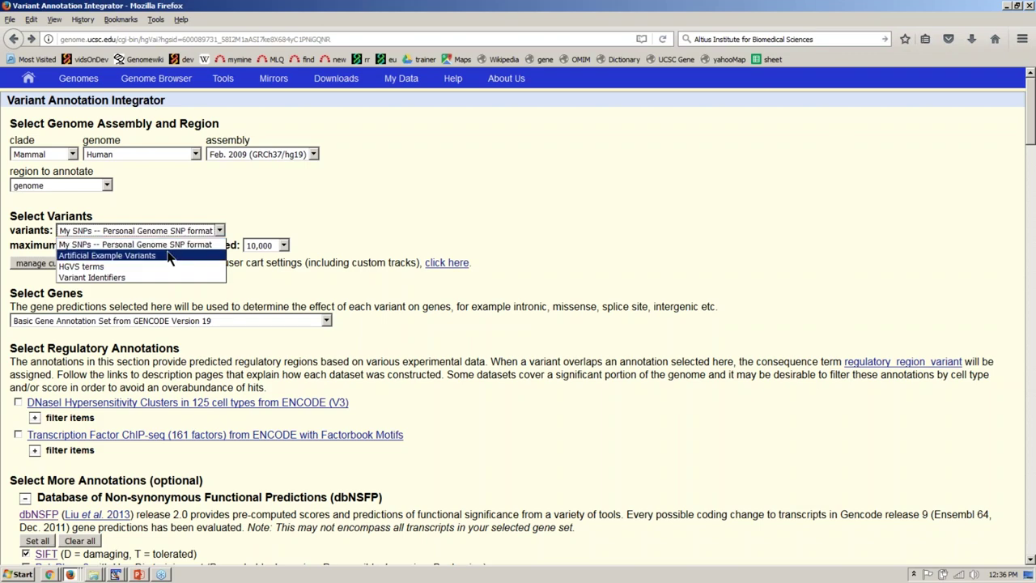
pyautogui.click(162, 243)
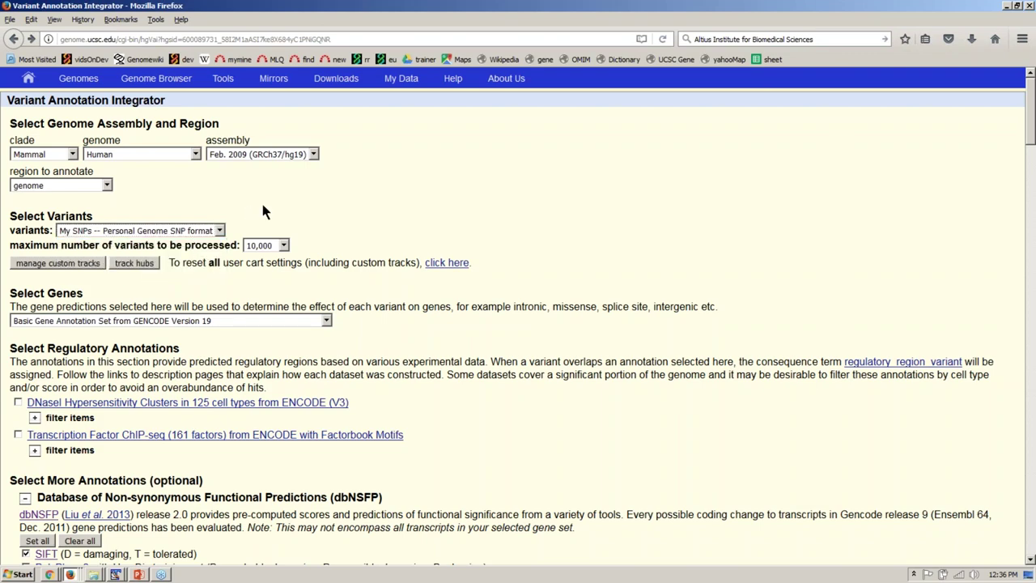
pyautogui.scroll(-3, 262, 206)
pyautogui.scroll(-10, 262, 210)
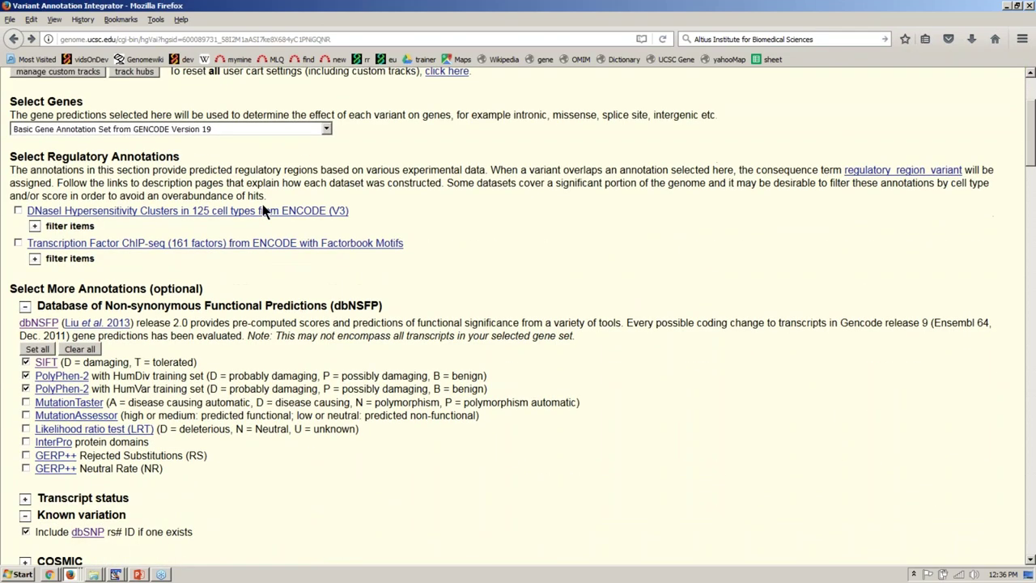
pyautogui.scroll(-1, 262, 211)
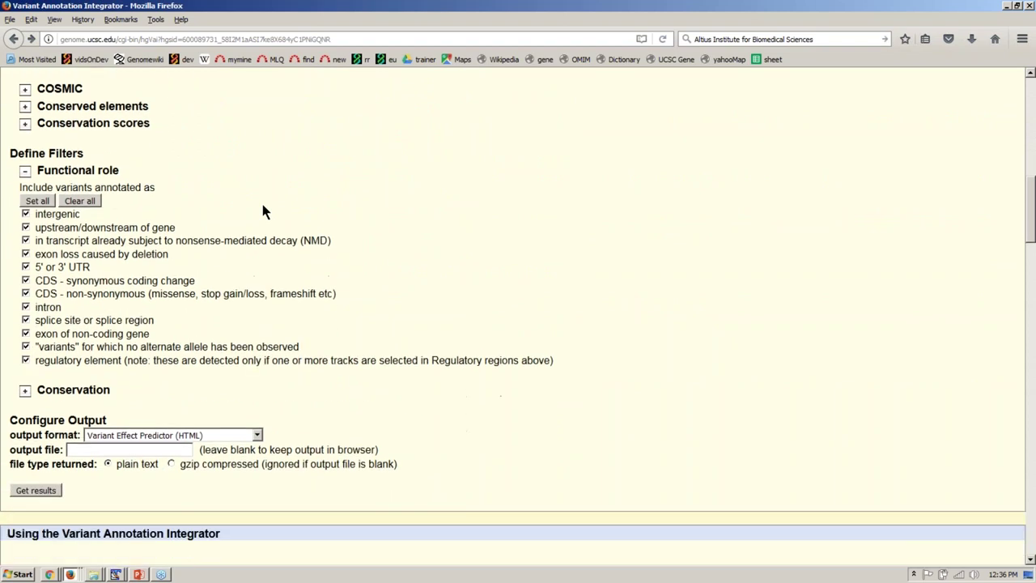
pyautogui.scroll(-1, 262, 211)
pyautogui.click(52, 455)
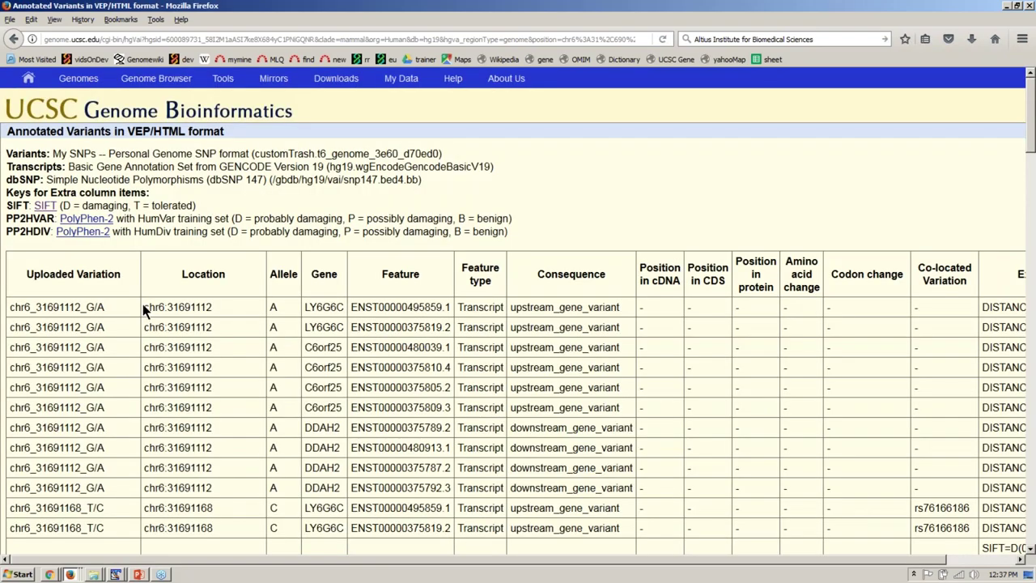
pyautogui.moveTo(148, 307); pyautogui.dragTo(226, 488)
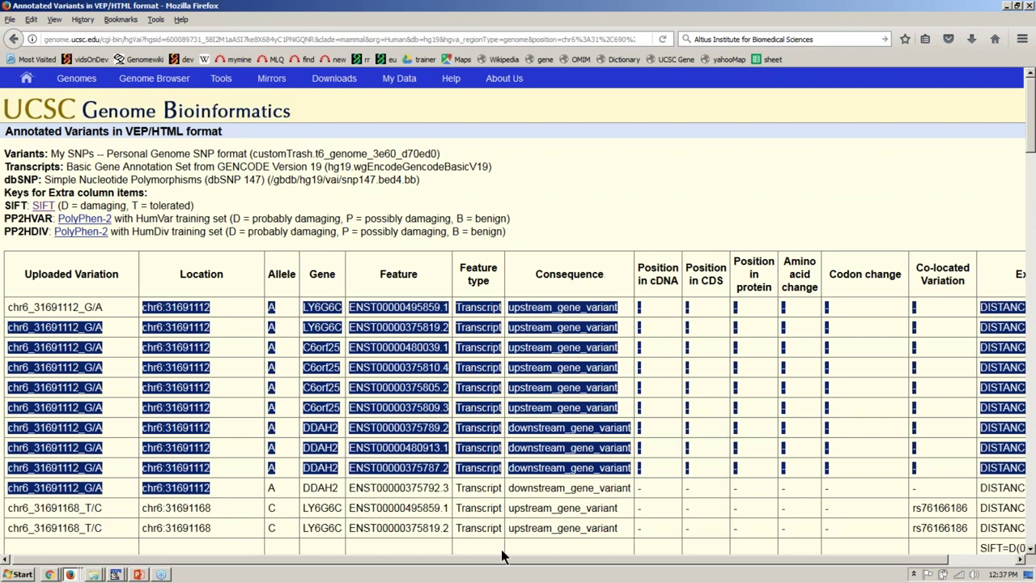
pyautogui.hscroll(1, 502, 556)
pyautogui.hscroll(2, 502, 556)
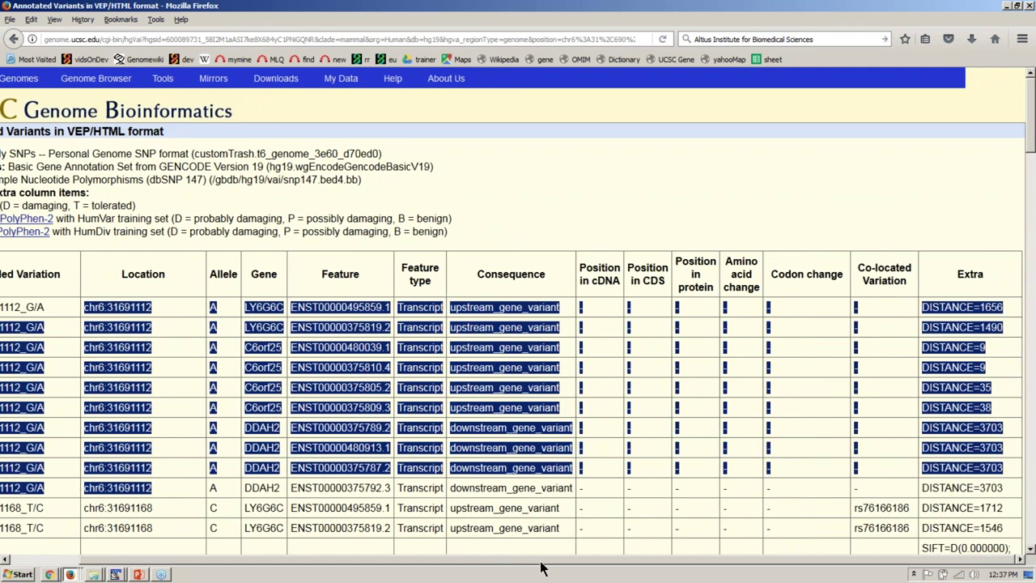
pyautogui.click(816, 208)
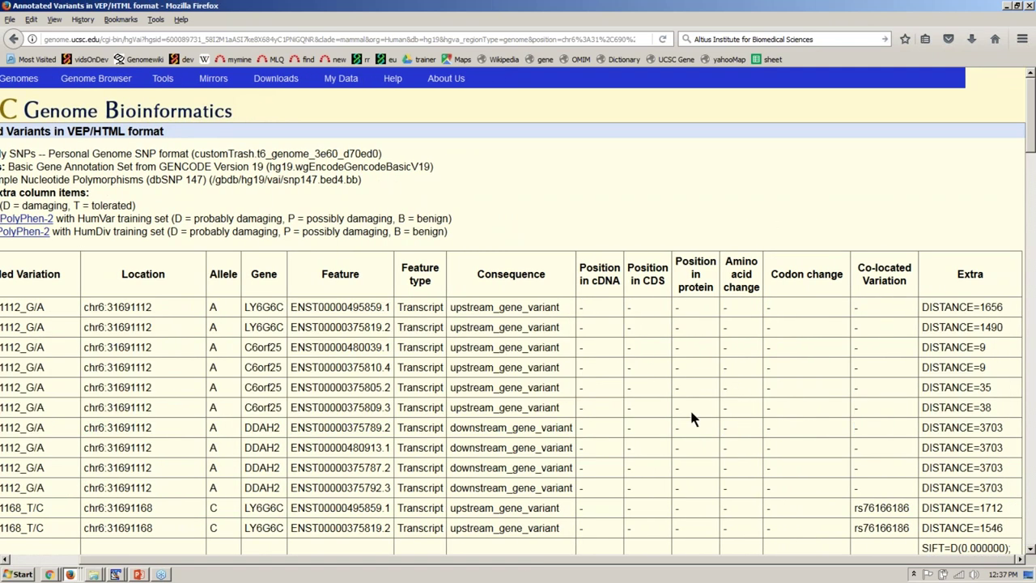
pyautogui.moveTo(923, 308); pyautogui.dragTo(1007, 531)
pyautogui.click(1006, 532)
pyautogui.moveTo(979, 488); pyautogui.dragTo(1010, 492)
pyautogui.moveTo(453, 489); pyautogui.dragTo(1004, 487)
pyautogui.click(1004, 488)
pyautogui.moveTo(461, 407); pyautogui.dragTo(528, 409)
pyautogui.moveTo(940, 408); pyautogui.dragTo(1010, 417)
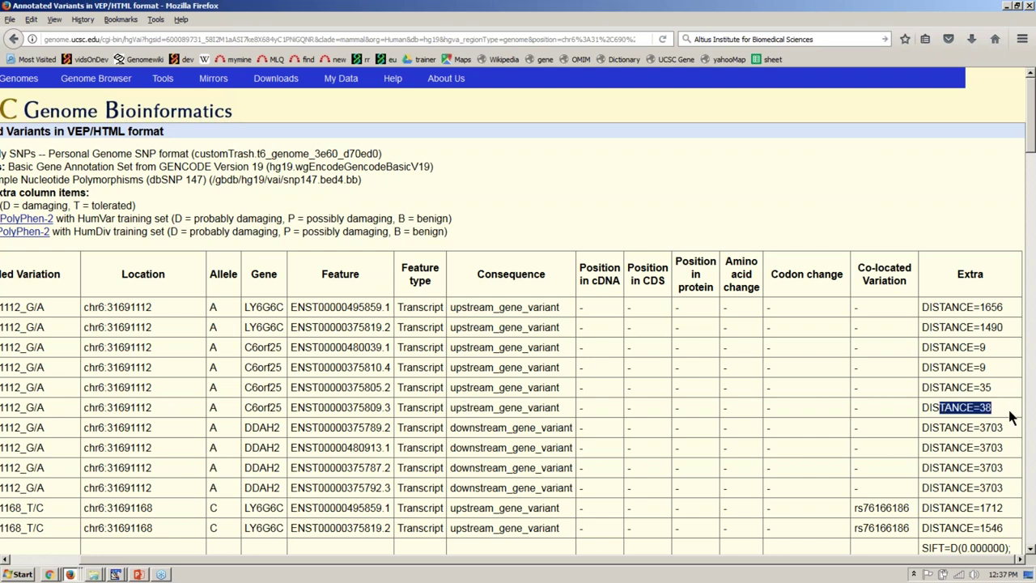
pyautogui.click(995, 386)
pyautogui.moveTo(995, 386); pyautogui.dragTo(911, 395)
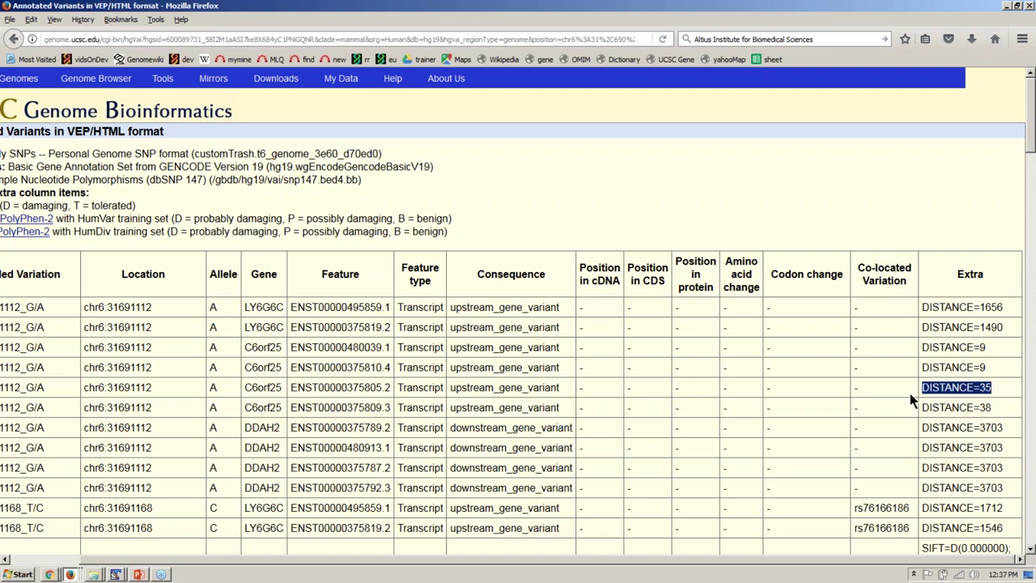
pyautogui.click(820, 417)
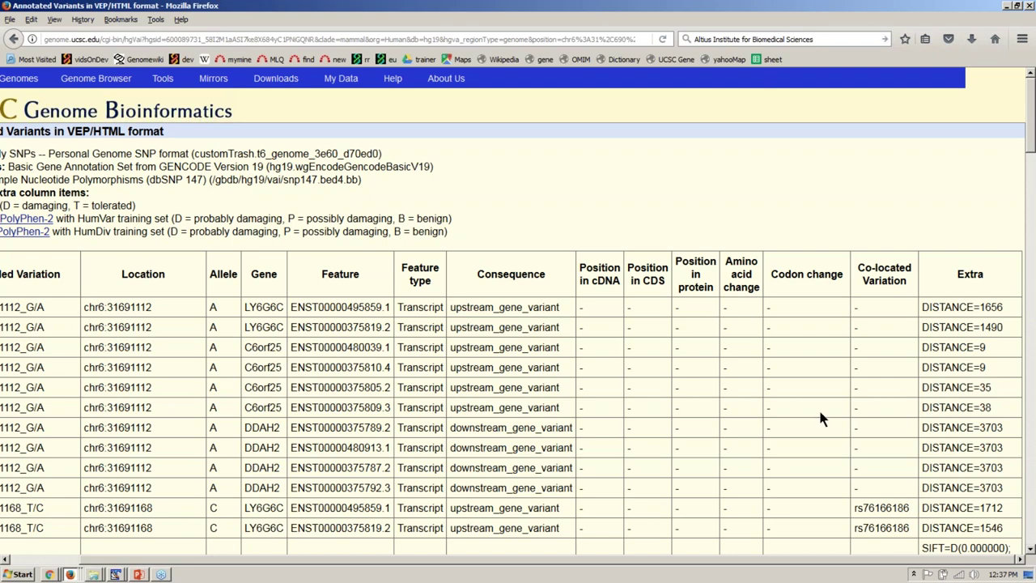
pyautogui.scroll(-5, 820, 419)
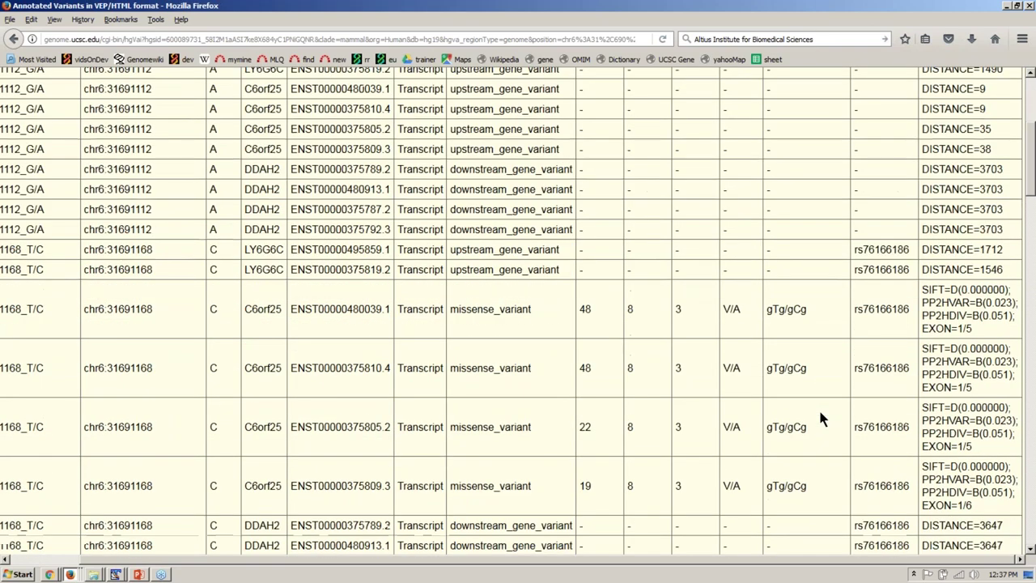
pyautogui.doubleClick(884, 251)
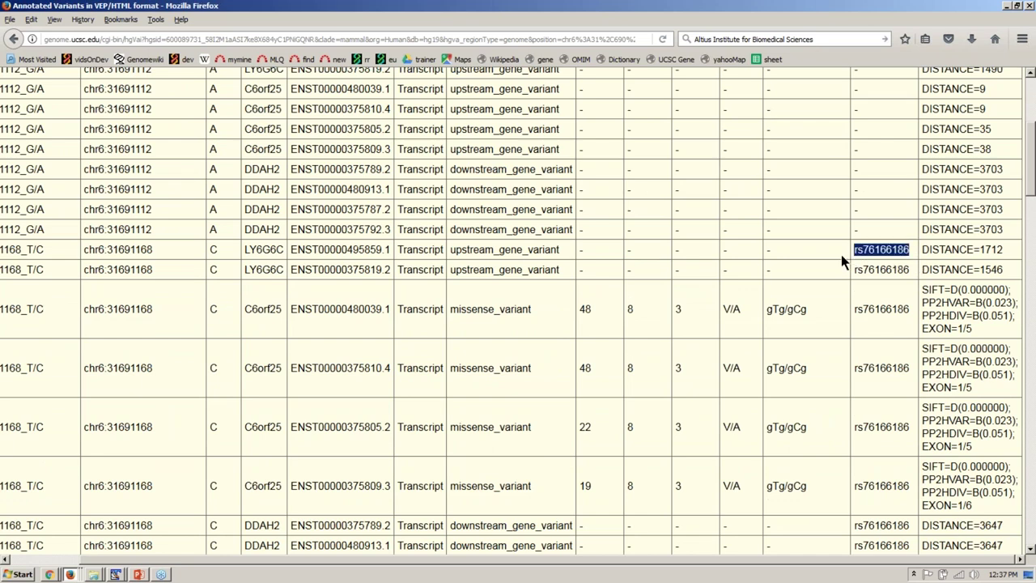
pyautogui.scroll(2, 841, 254)
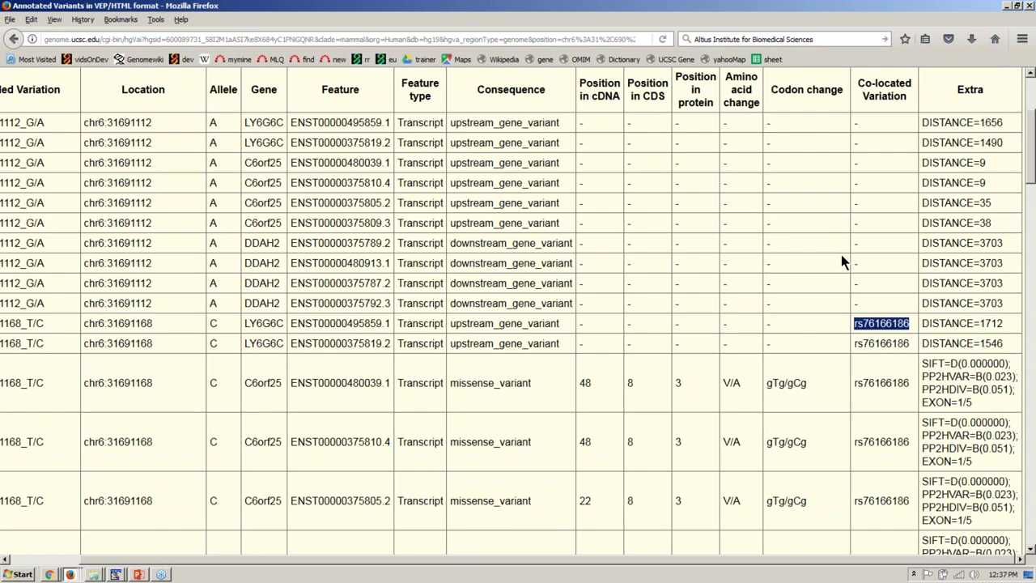
pyautogui.scroll(-2, 841, 254)
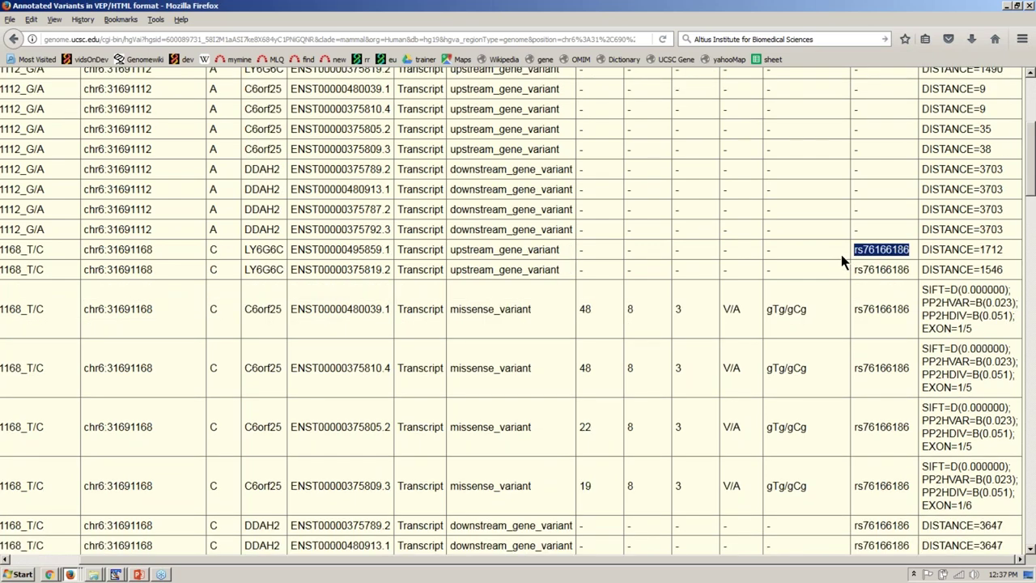
pyautogui.scroll(-1, 841, 254)
pyautogui.click(468, 271)
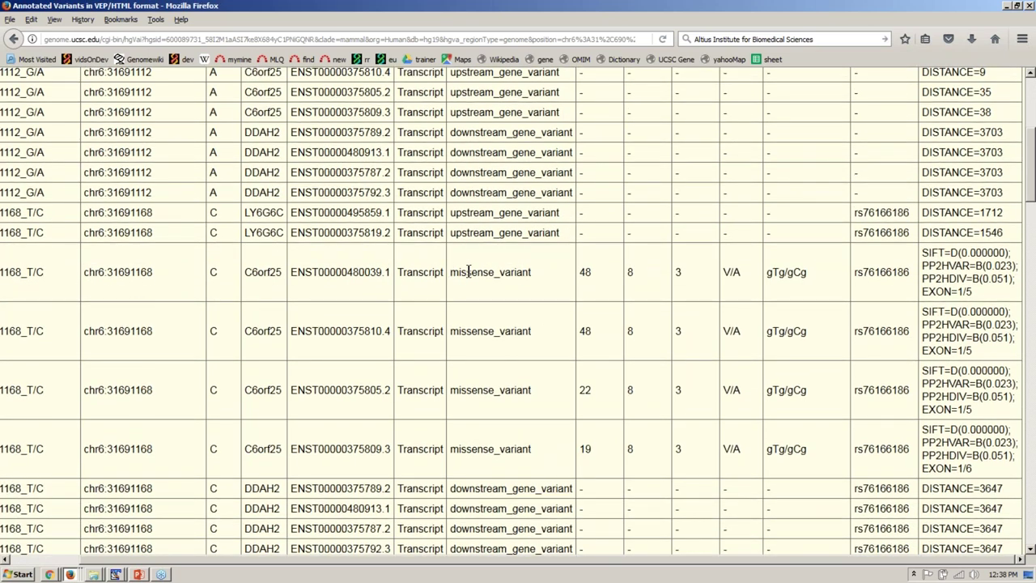
pyautogui.doubleClick(468, 271)
pyautogui.scroll(4, 646, 398)
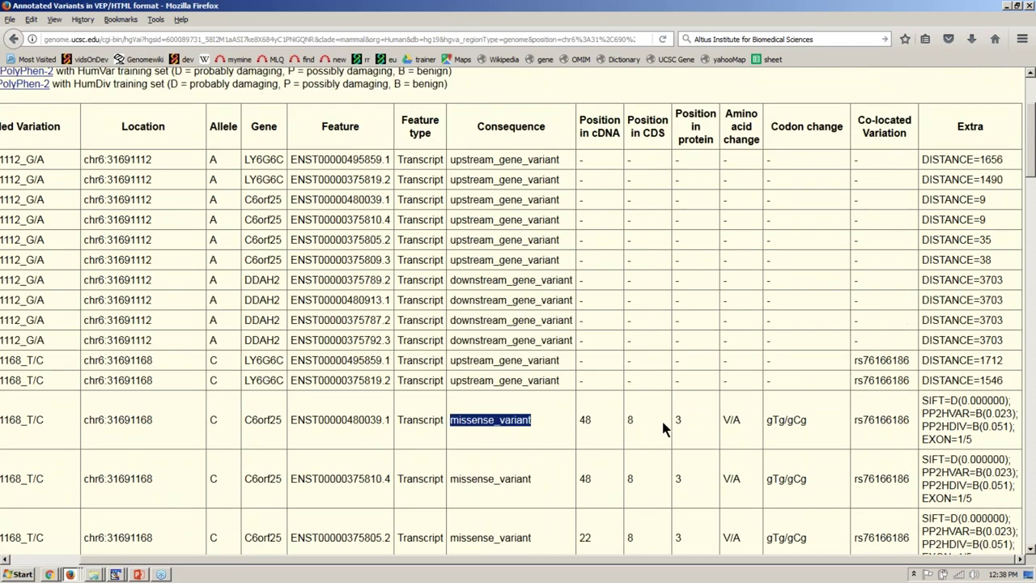
pyautogui.doubleClick(678, 419)
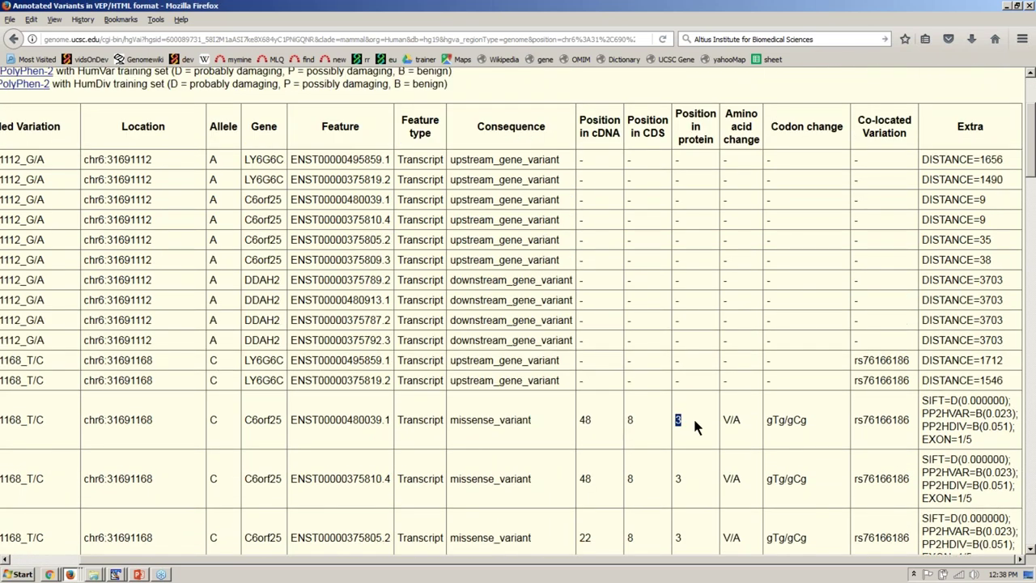
pyautogui.doubleClick(630, 419)
pyautogui.doubleClick(582, 420)
pyautogui.moveTo(723, 419); pyautogui.dragTo(751, 422)
pyautogui.moveTo(769, 421); pyautogui.dragTo(812, 435)
pyautogui.click(781, 427)
pyautogui.moveTo(628, 419); pyautogui.dragTo(640, 427)
pyautogui.moveTo(922, 399); pyautogui.dragTo(994, 445)
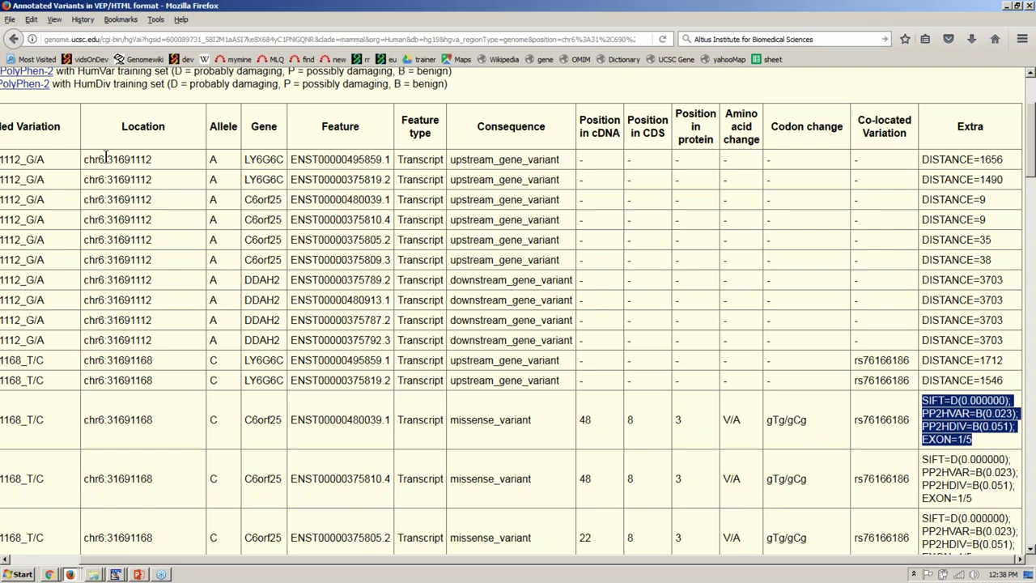
pyautogui.click(89, 83)
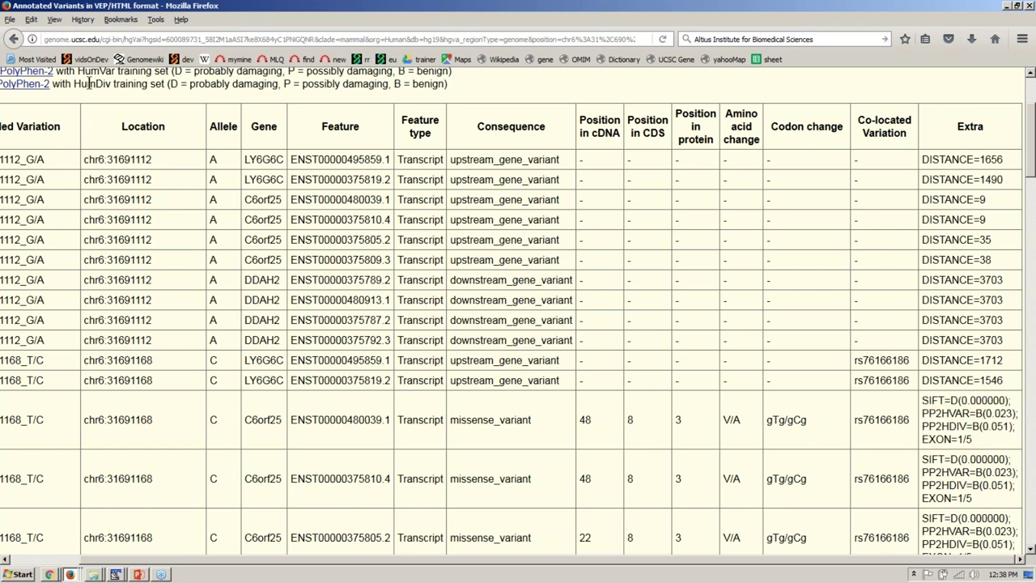
pyautogui.scroll(1, 89, 83)
pyautogui.hscroll(-1, 91, 89)
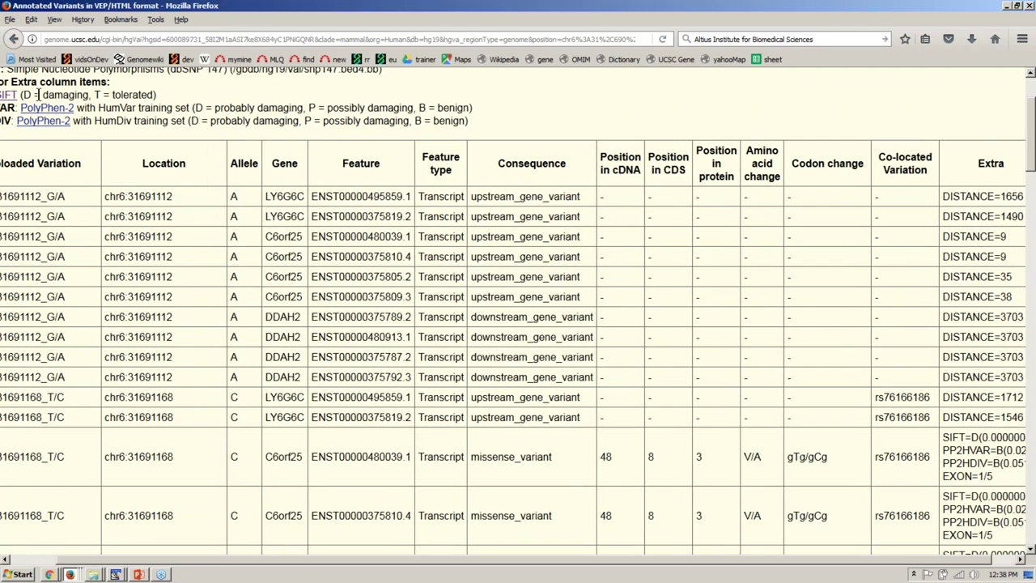
pyautogui.moveTo(19, 95); pyautogui.dragTo(180, 96)
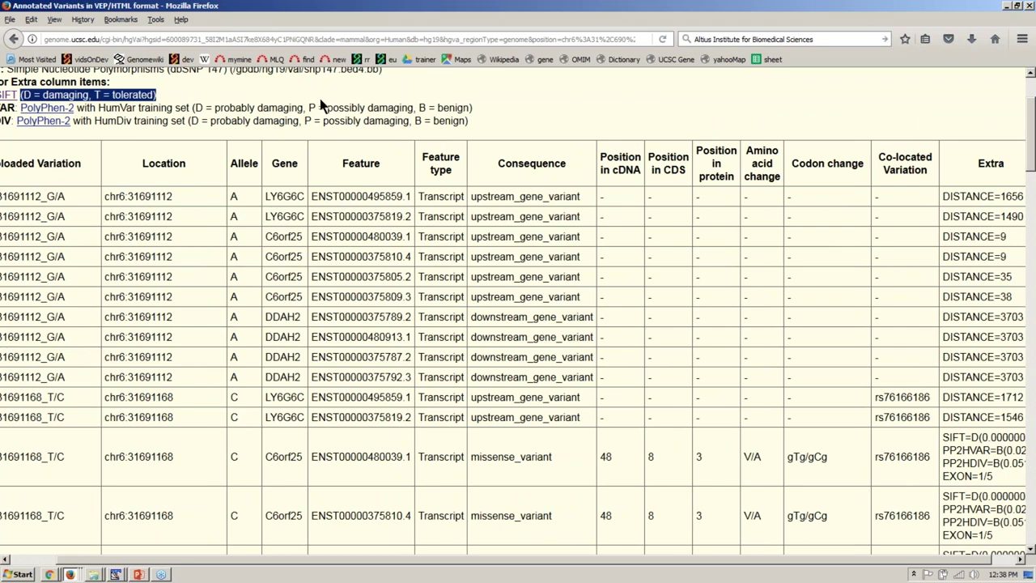
pyautogui.click(944, 438)
pyautogui.moveTo(943, 438); pyautogui.dragTo(1010, 437)
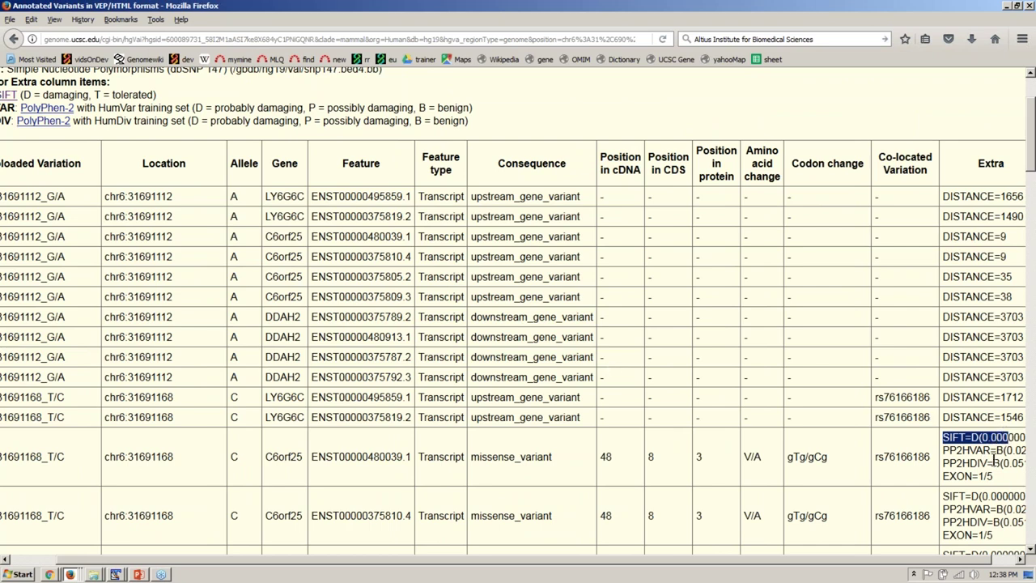
pyautogui.moveTo(1007, 450)
pyautogui.mouseDown()
pyautogui.moveTo(986, 458)
pyautogui.moveTo(992, 477)
pyautogui.moveTo(1004, 464)
pyautogui.mouseUp()
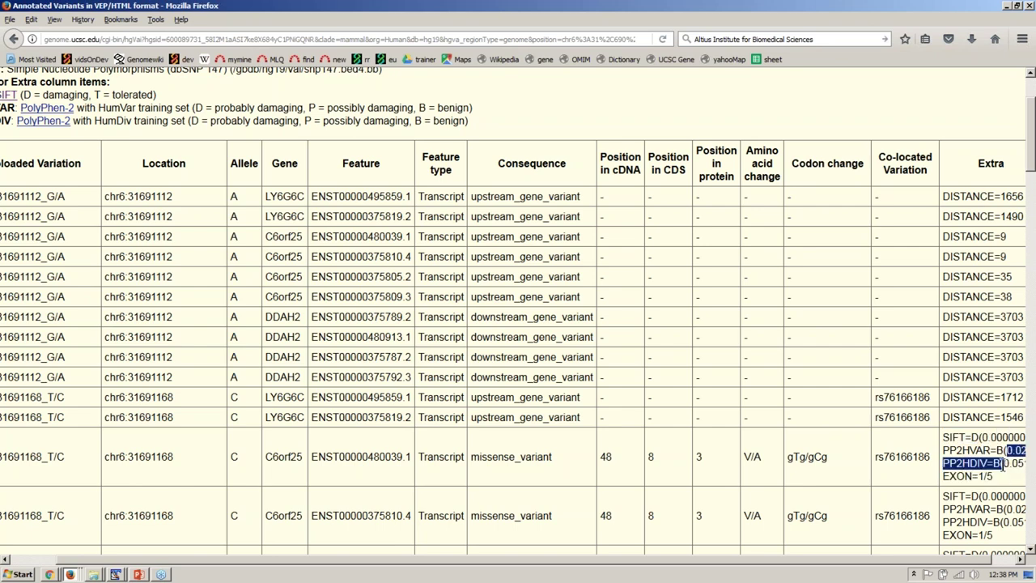
pyautogui.click(811, 122)
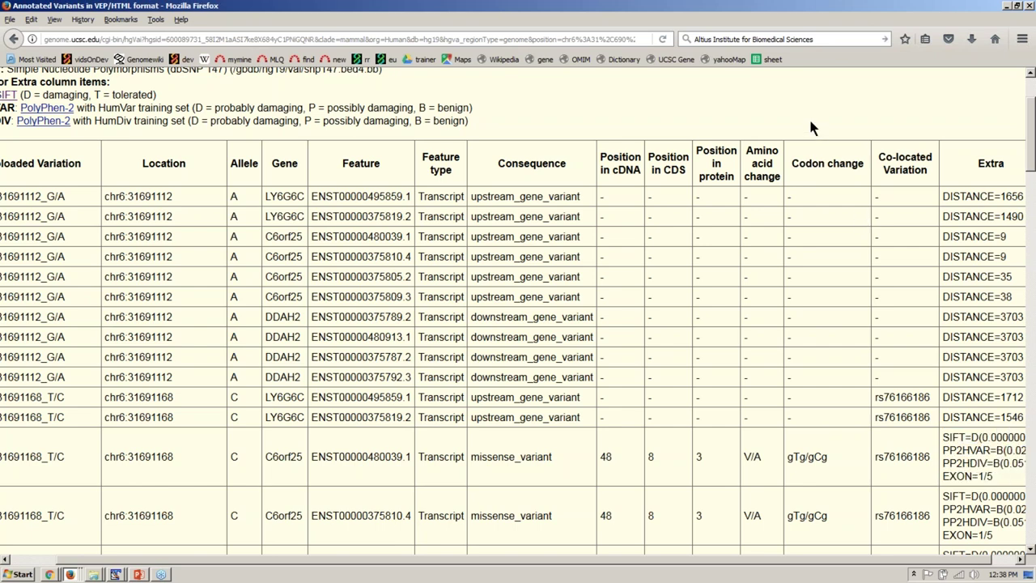
pyautogui.scroll(3, 810, 122)
pyautogui.hscroll(-1, 811, 122)
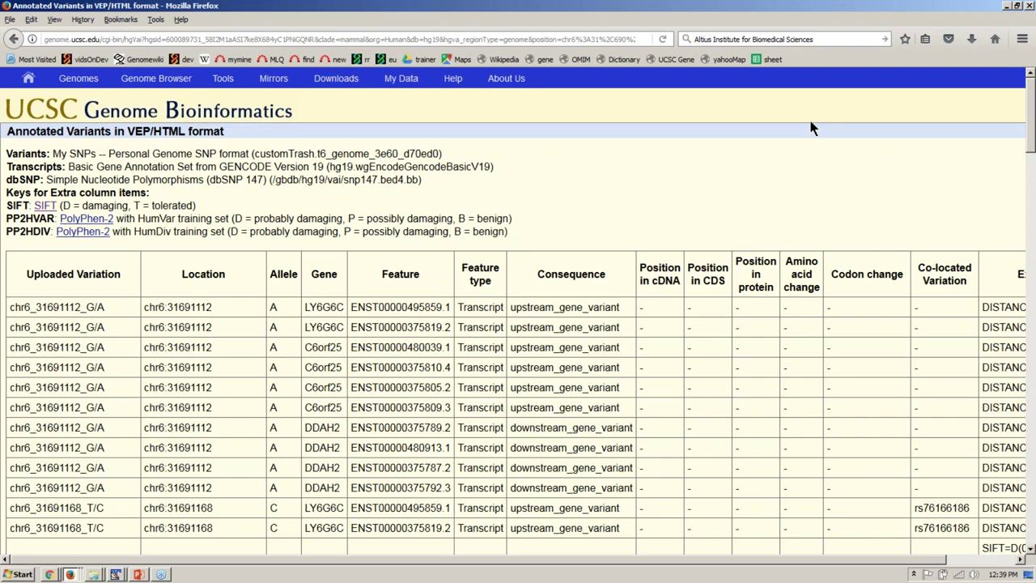
pyautogui.hscroll(2, 812, 128)
pyautogui.hscroll(-2, 812, 128)
# - Return to the hg19 track display at chr6:31,690,888-31,692,831 and bring up the Downloads menu
pyautogui.moveTo(181, 83)
pyautogui.click(181, 84)
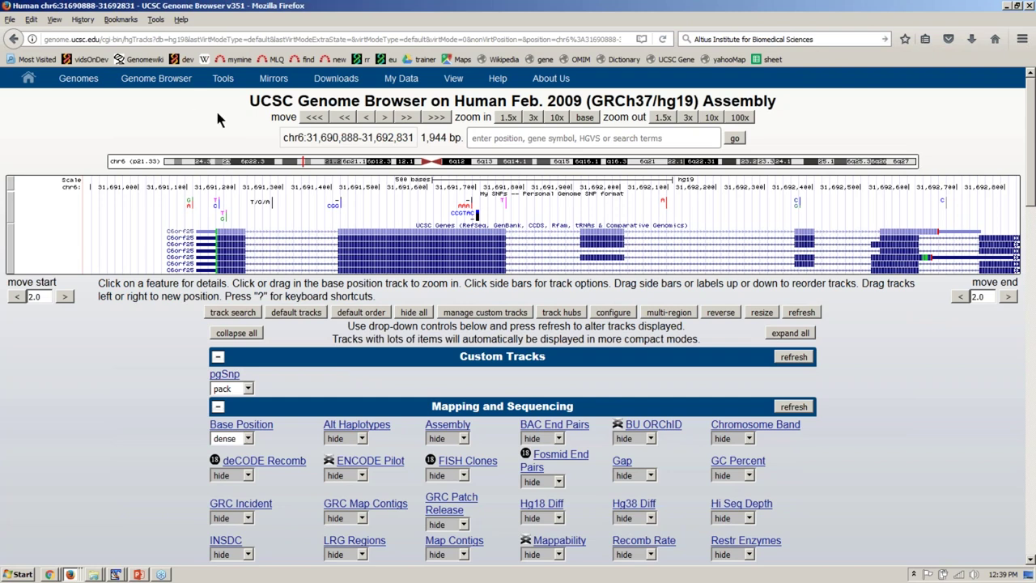
pyautogui.moveTo(324, 80)
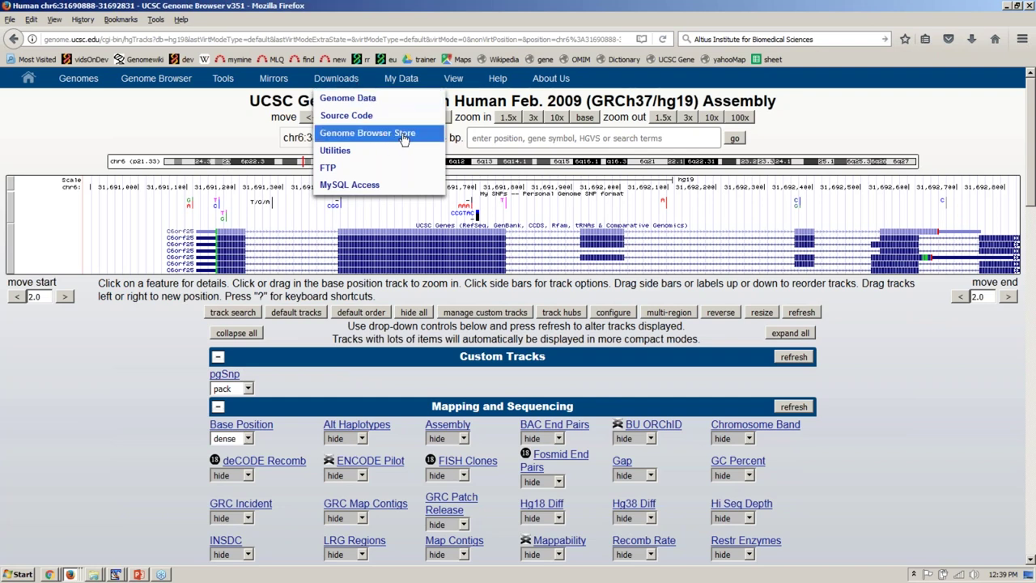
pyautogui.moveTo(356, 84)
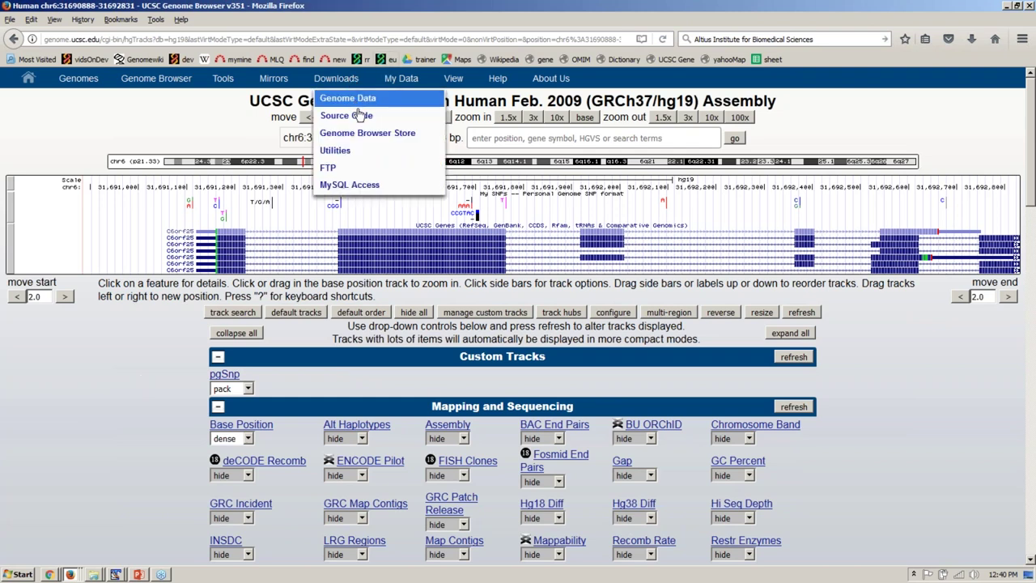
pyautogui.click(378, 135)
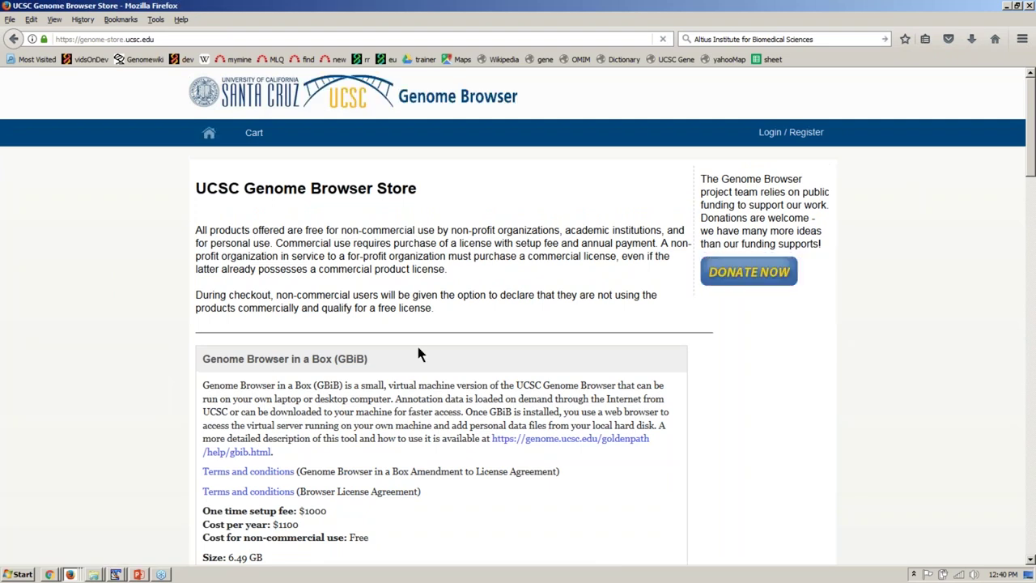
pyautogui.scroll(-3, 493, 336)
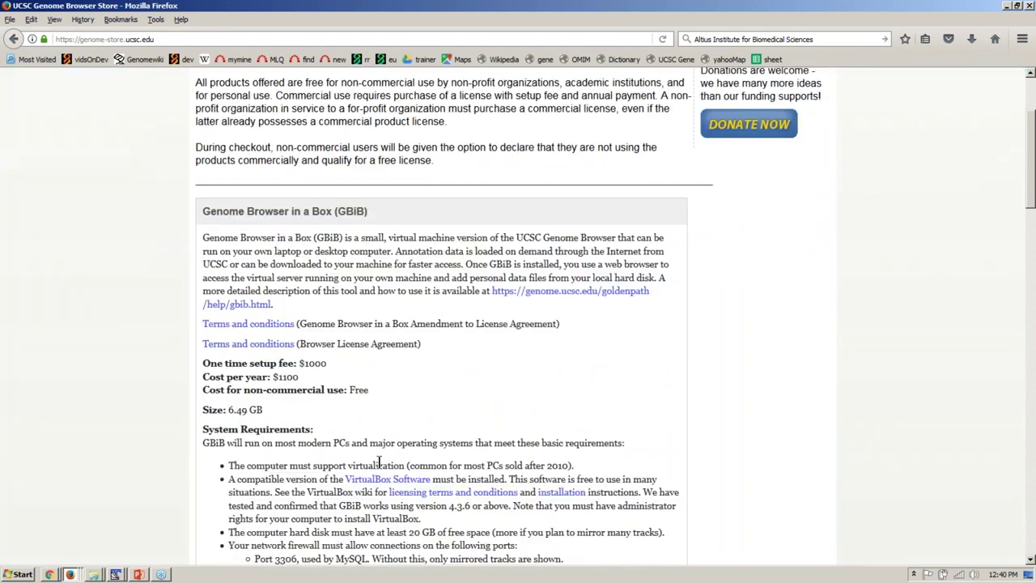
pyautogui.moveTo(328, 368); pyautogui.dragTo(298, 378)
pyautogui.click(300, 414)
pyautogui.scroll(-4, 300, 414)
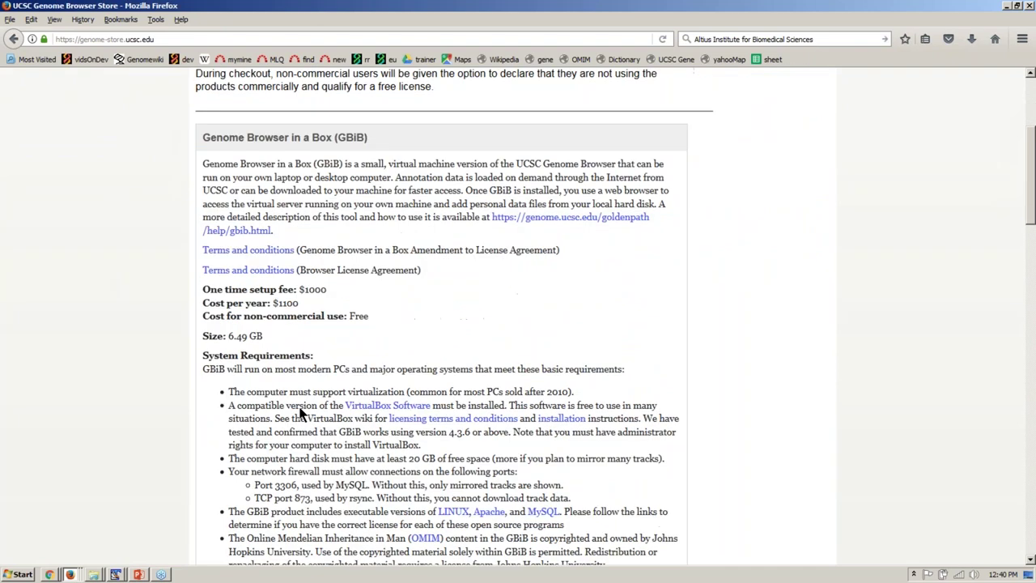
pyautogui.scroll(3, 438, 316)
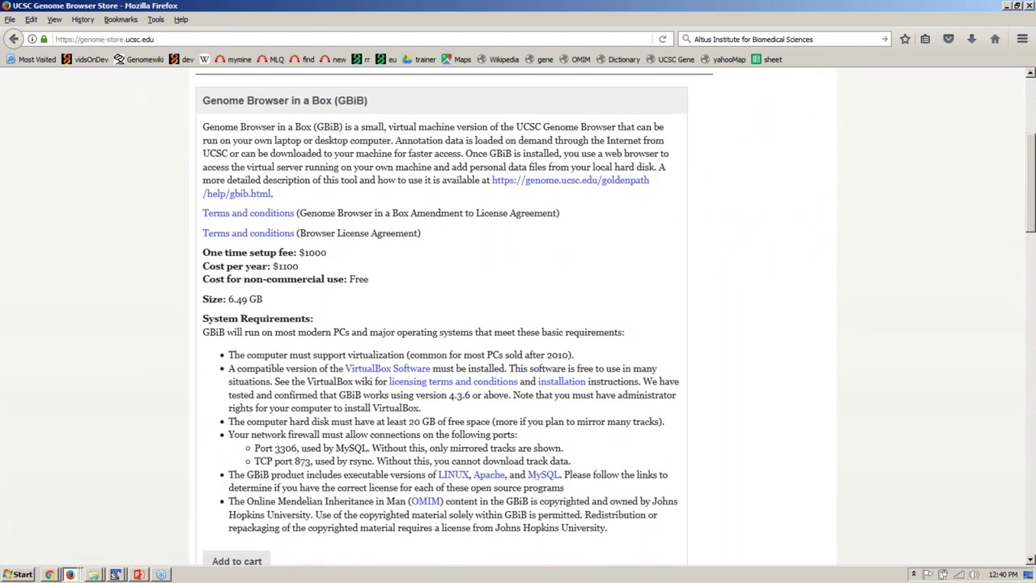
pyautogui.moveTo(203, 318); pyautogui.dragTo(431, 323)
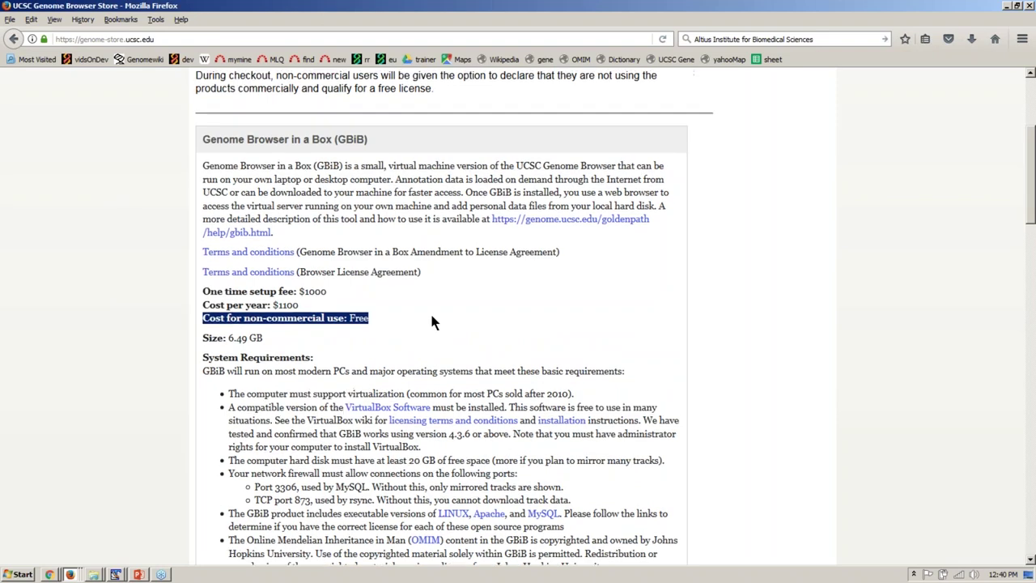
pyautogui.scroll(3, 431, 322)
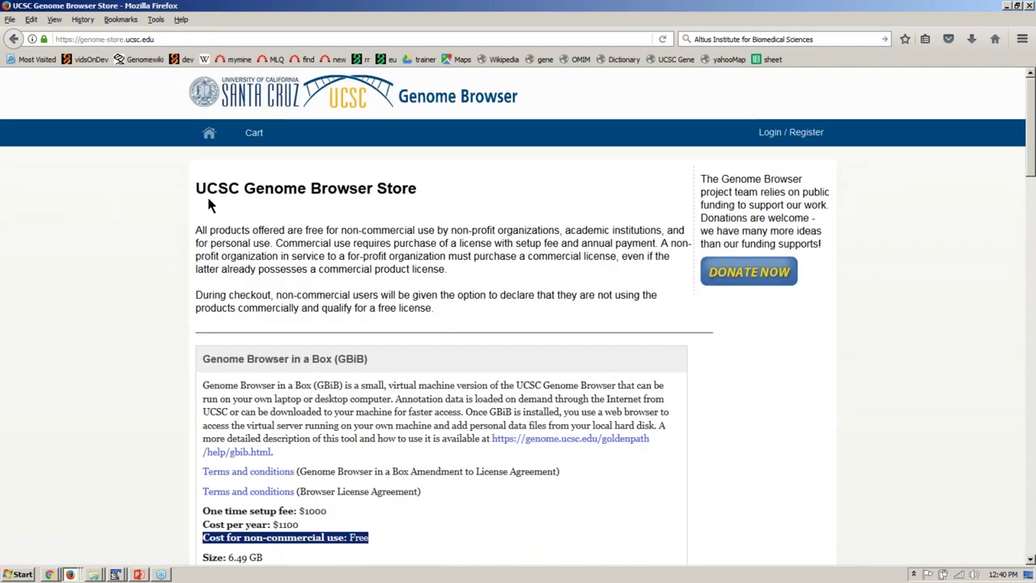
pyautogui.click(14, 41)
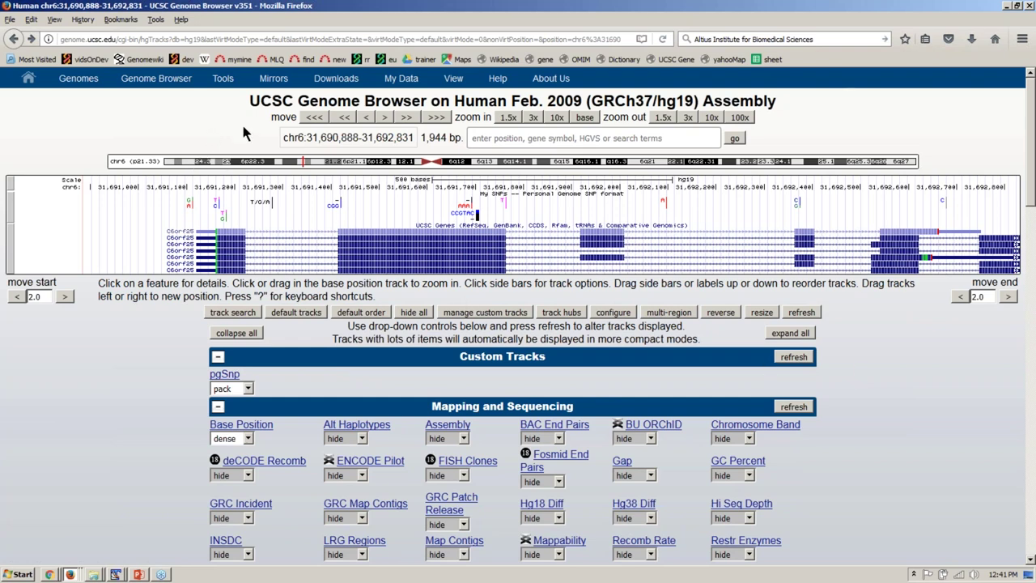
# - Sign out of the account from the My Sessions page
pyautogui.moveTo(426, 86)
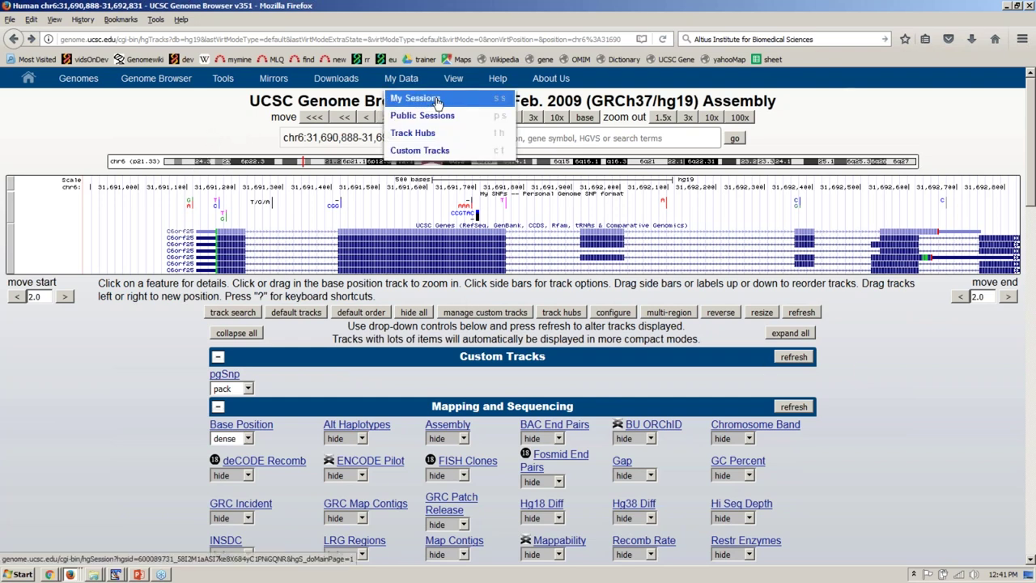
pyautogui.click(437, 101)
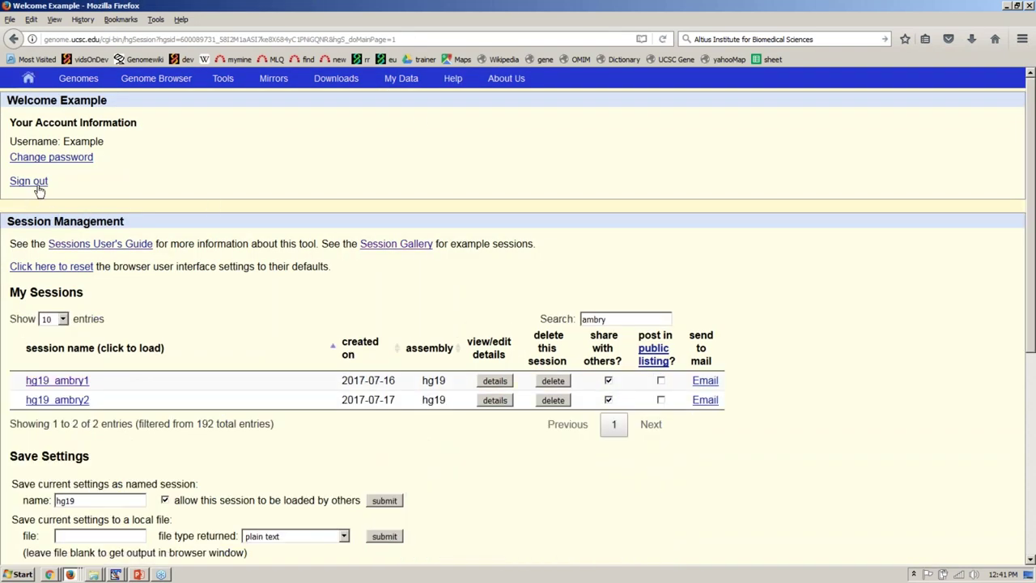
pyautogui.click(36, 185)
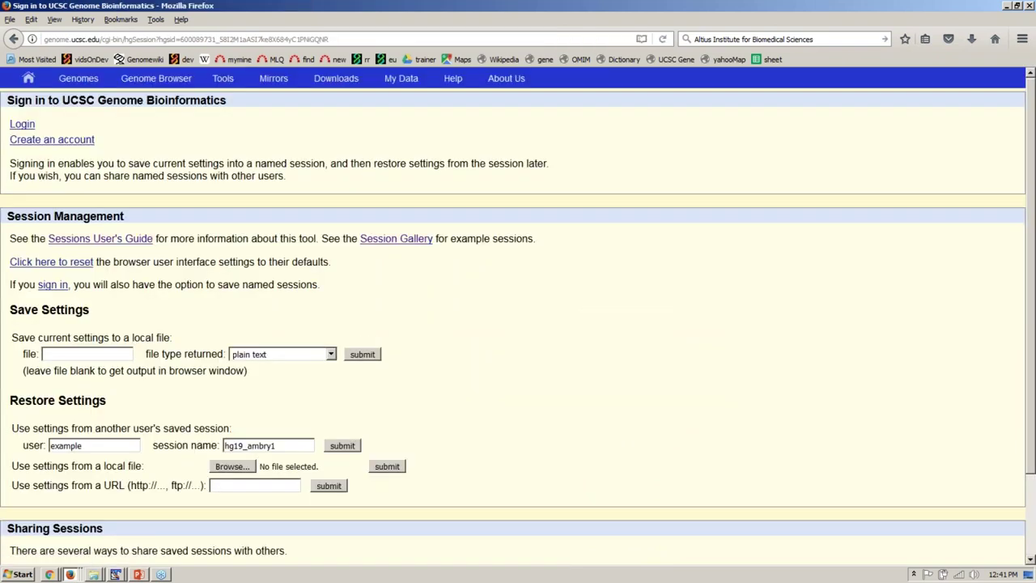
pyautogui.scroll(-1, 518, 316)
pyautogui.scroll(1, 518, 316)
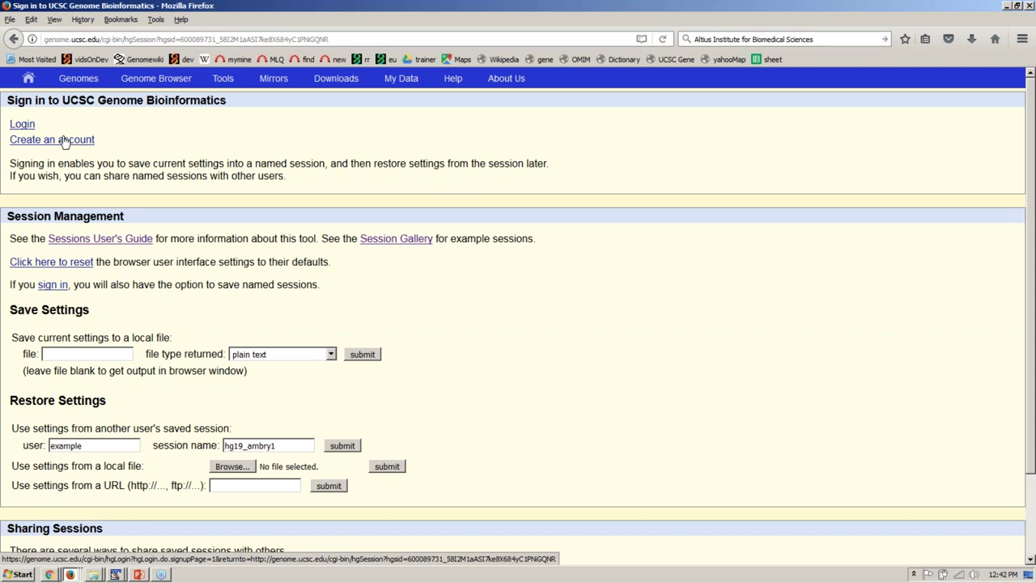
# - Log back in with the account username and password
pyautogui.click(25, 128)
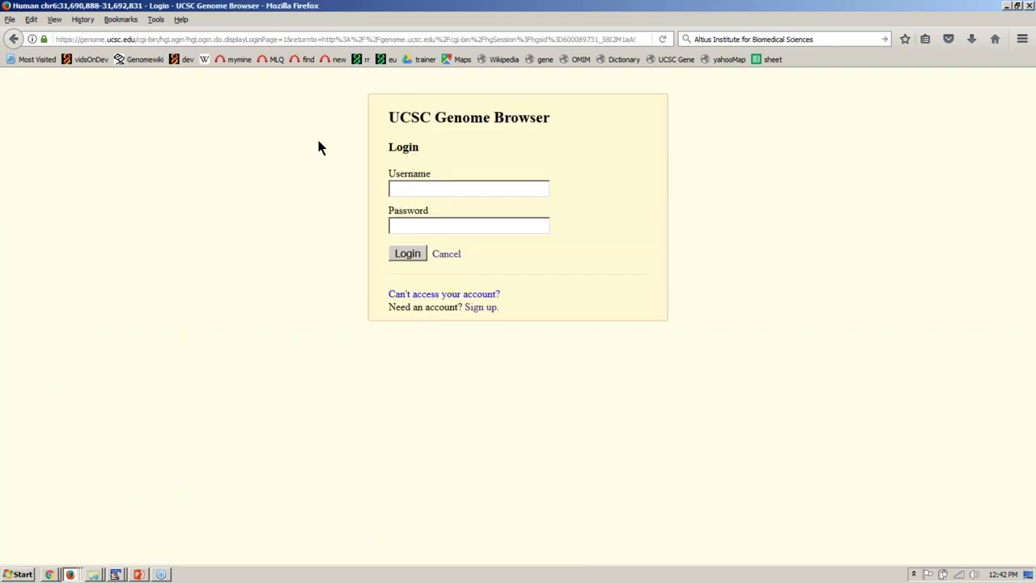
pyautogui.click(473, 188)
pyautogui.write('e')
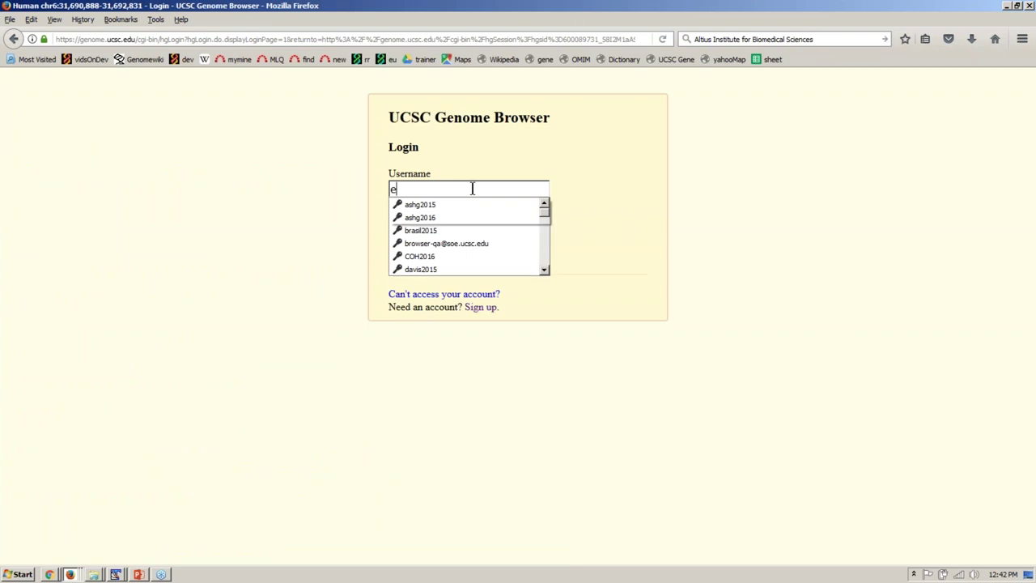
pyautogui.write('xample')
pyautogui.click(545, 256)
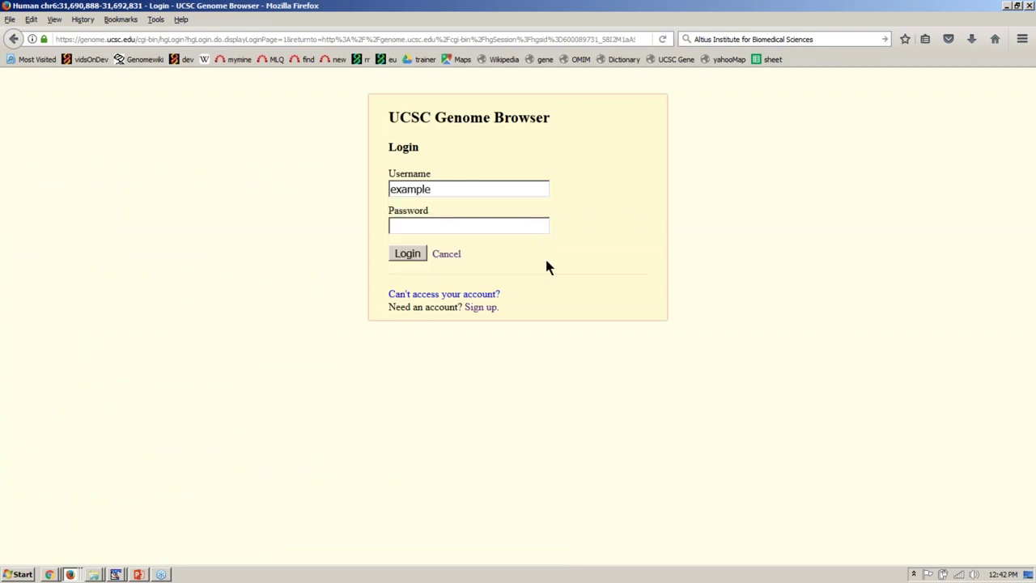
pyautogui.click(497, 228)
pyautogui.write('•••••••••••')
pyautogui.click(409, 254)
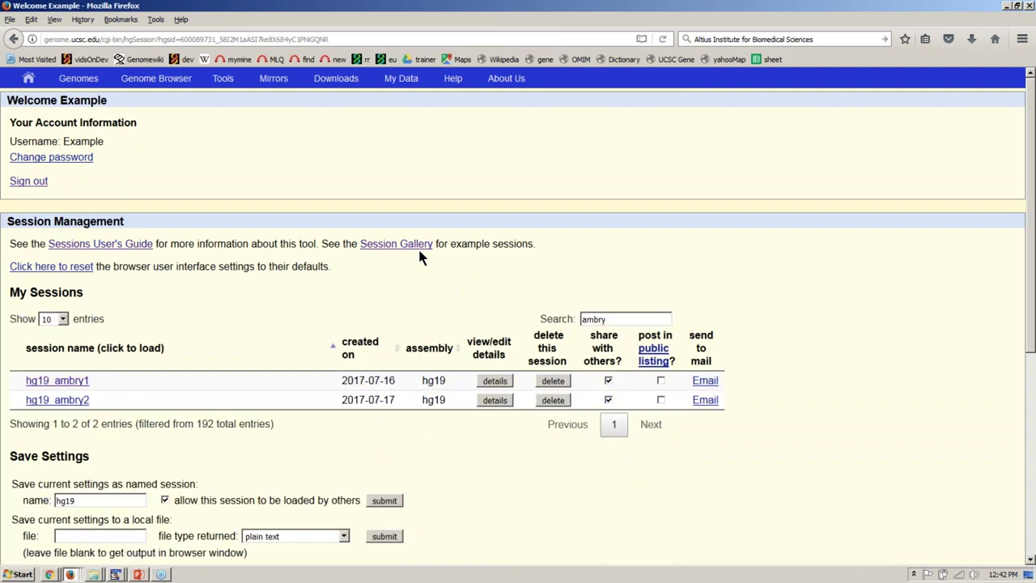
# - Select the '192 total entries' summary line on the Session Management page
pyautogui.doubleClick(203, 423)
pyautogui.moveTo(202, 423); pyautogui.dragTo(275, 424)
pyautogui.click(276, 426)
pyautogui.moveTo(1033, 311); pyautogui.dragTo(1030, 376)
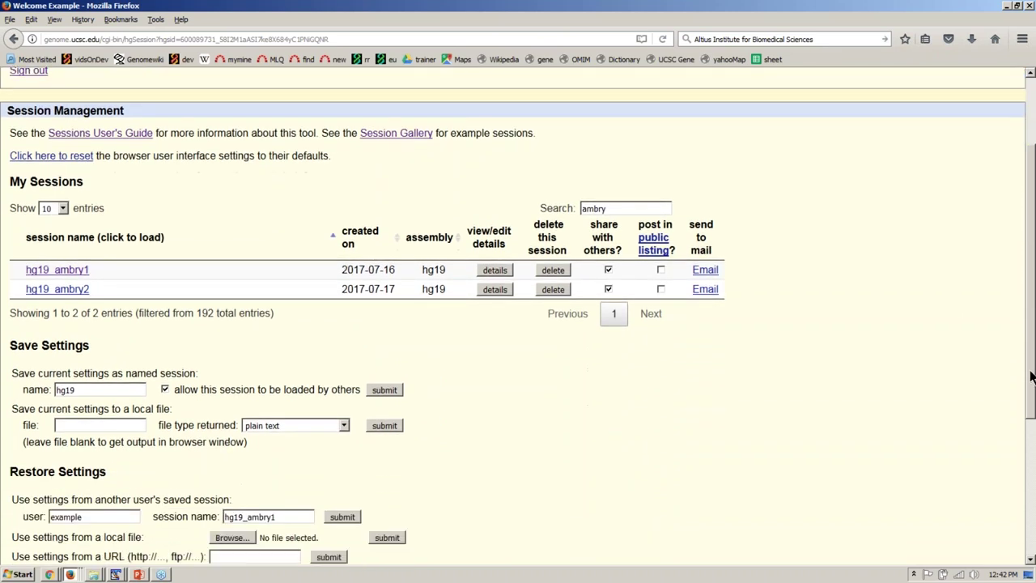
# - Uncheck and recheck 'share with others' for session hg19_ambry1
pyautogui.click(609, 271)
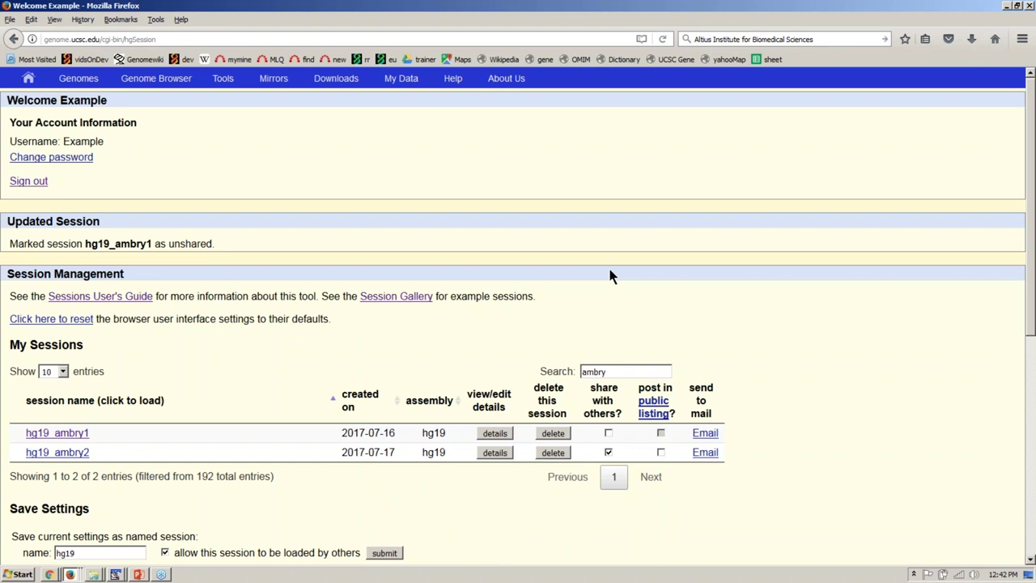
pyautogui.click(609, 434)
pyautogui.click(614, 434)
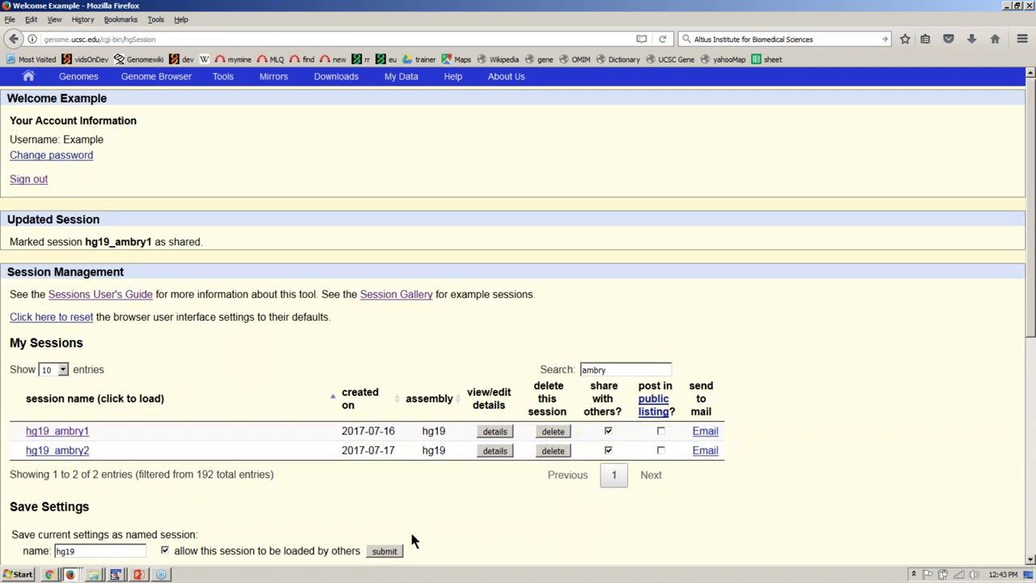
pyautogui.scroll(-3, 412, 537)
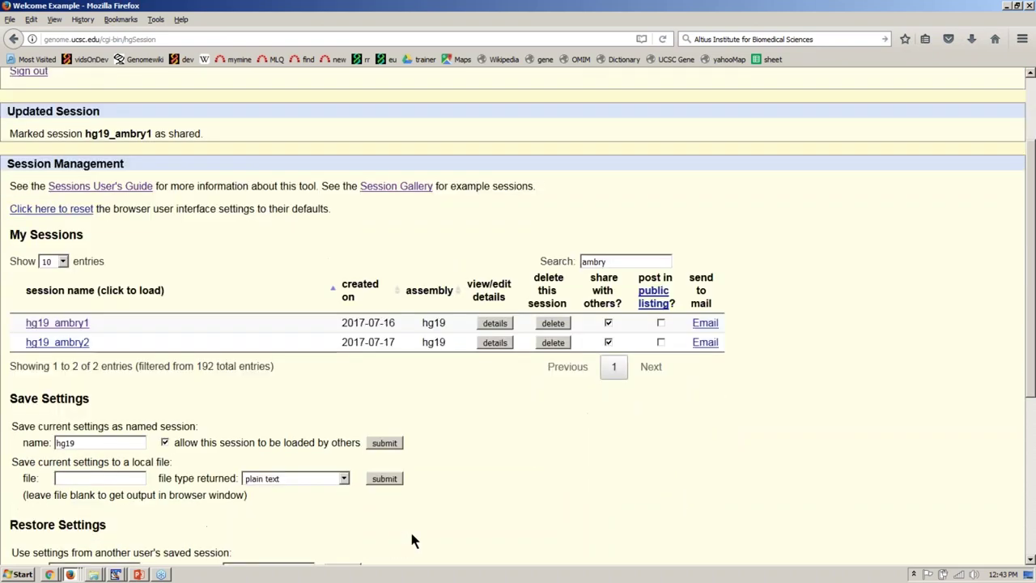
pyautogui.click(57, 328)
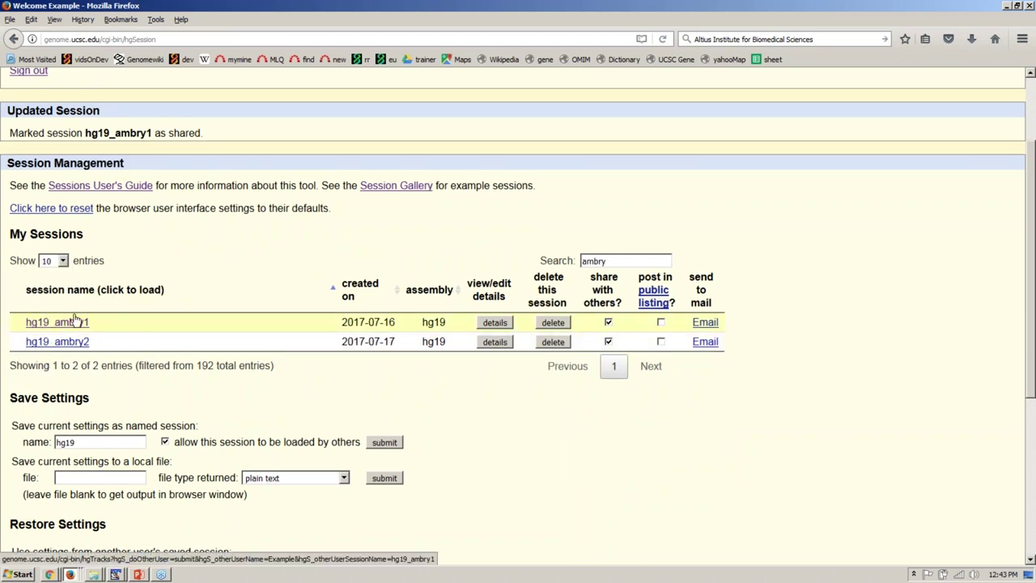
pyautogui.scroll(3, 262, 237)
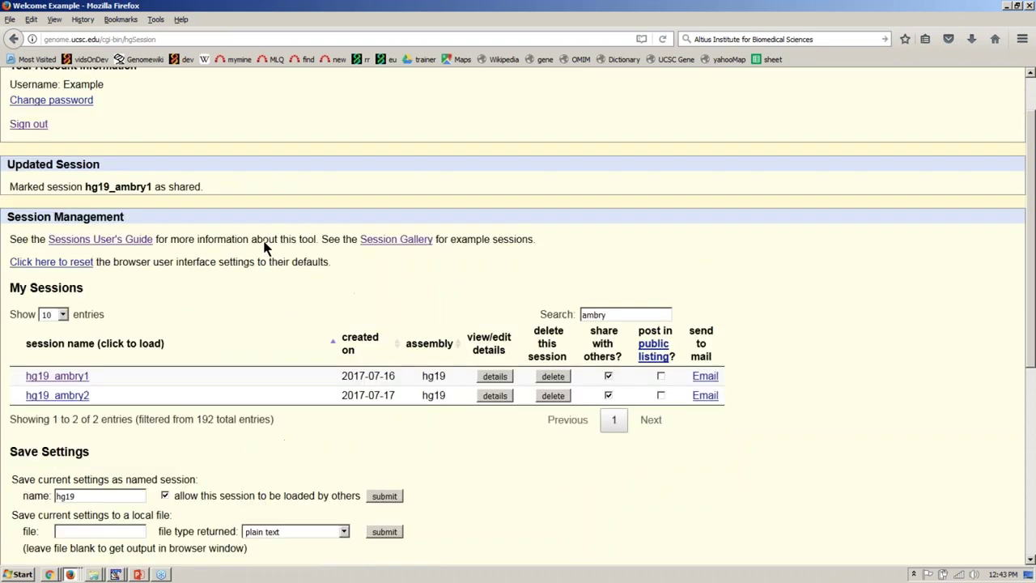
# - Highlight the username and hg19_ambry1 session name, then return to the Genome Browser view
pyautogui.moveTo(63, 142); pyautogui.dragTo(135, 151)
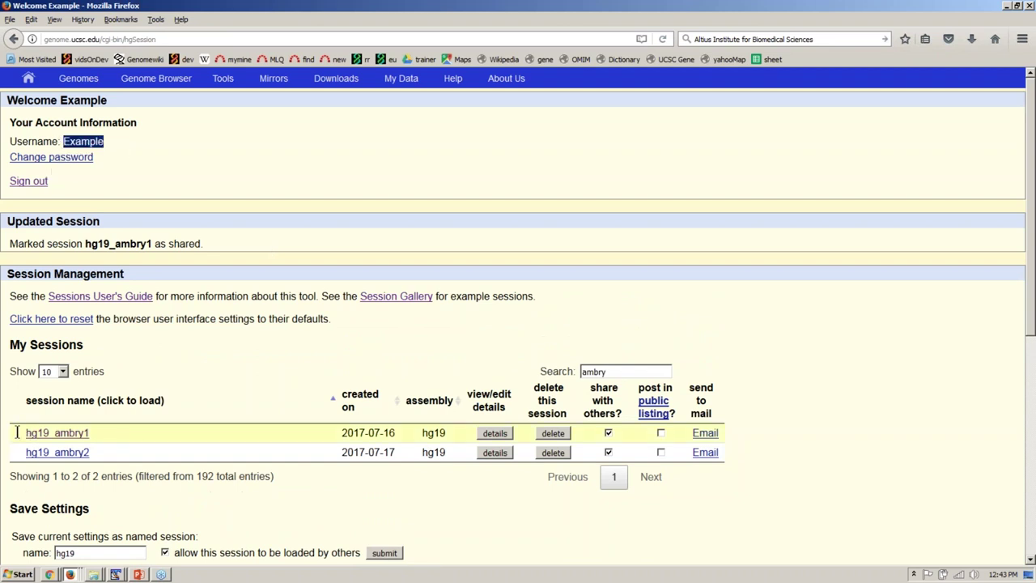
pyautogui.moveTo(14, 432); pyautogui.dragTo(105, 439)
pyautogui.click(219, 377)
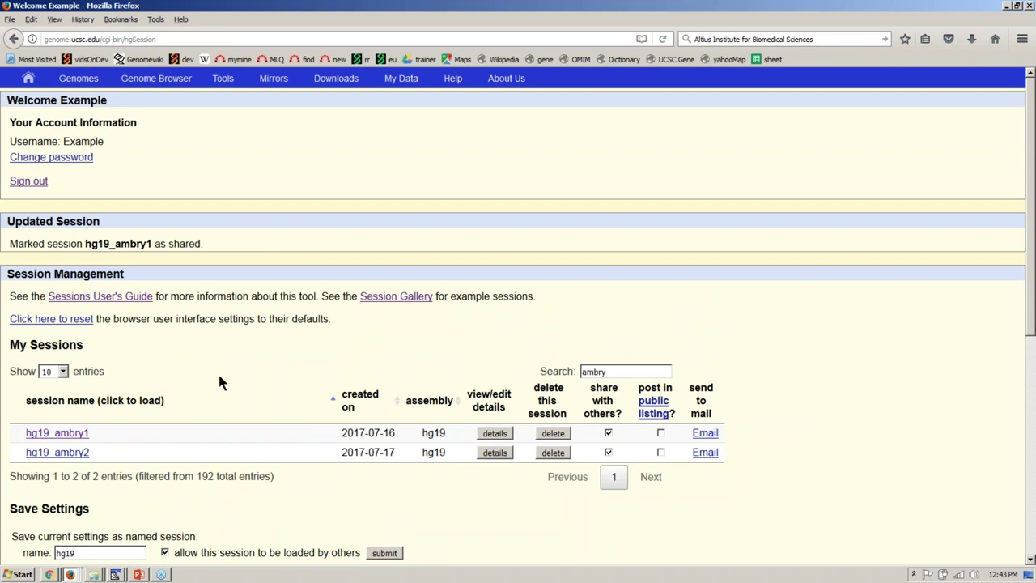
pyautogui.click(182, 86)
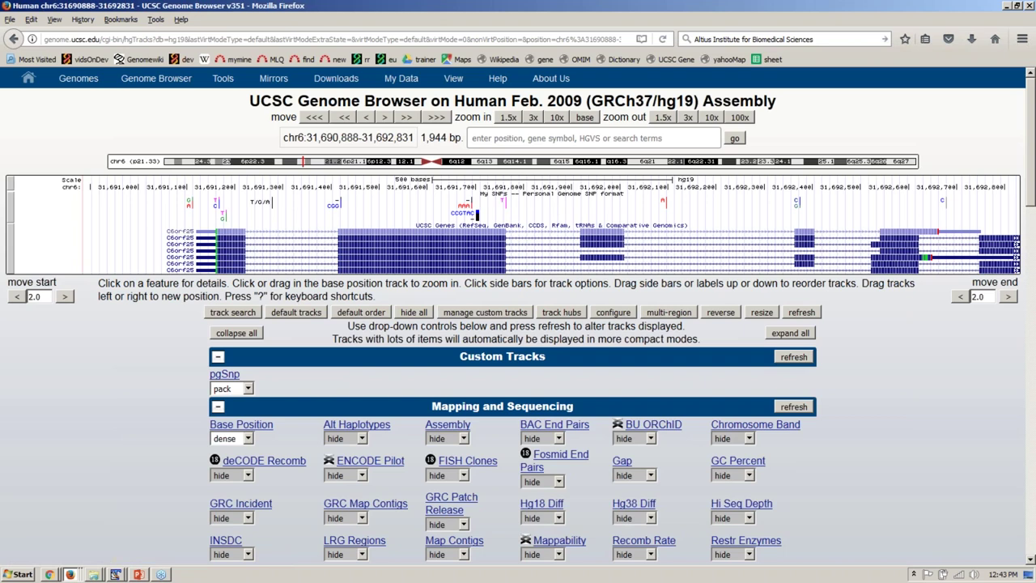
pyautogui.click(1025, 37)
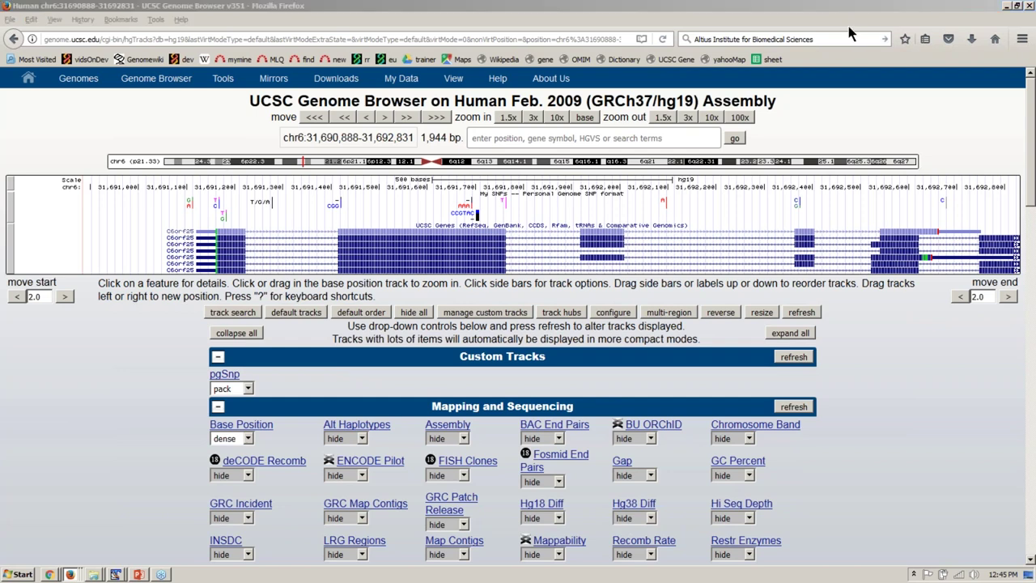
pyautogui.click(137, 326)
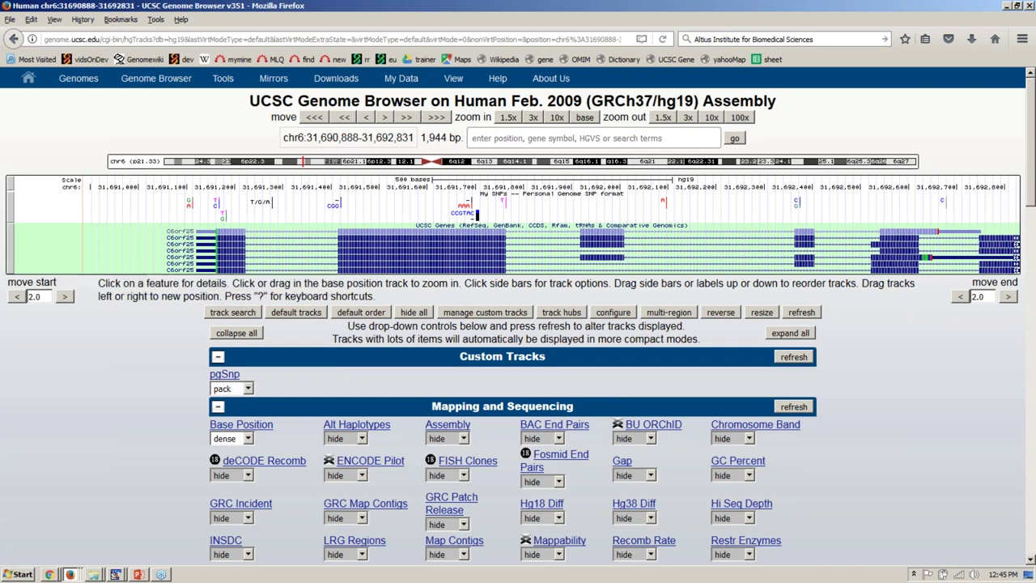
# - Zoom out 10x to chr6:31,682,140-31,701,579 and bring up the UCSC Genes display options
pyautogui.click(713, 117)
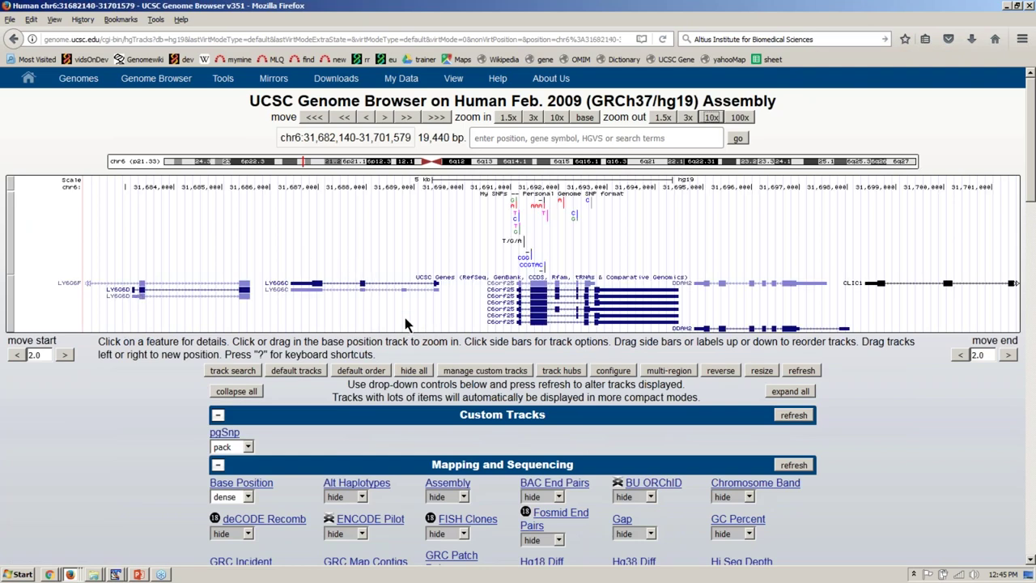
pyautogui.rightClick(40, 310)
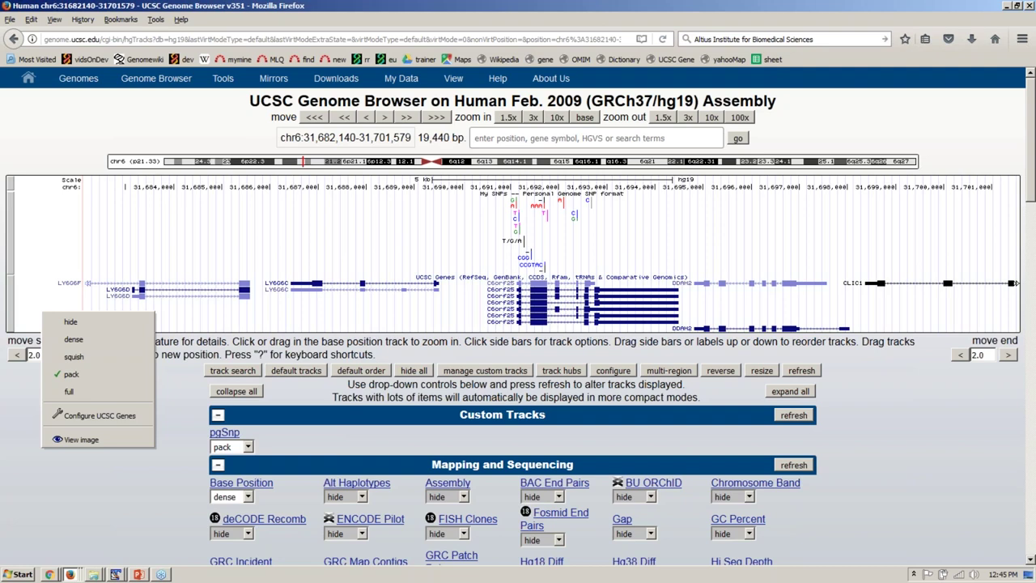
# - Switch the UCSC Genes track to full, then dense, then squish display mode
pyautogui.click(69, 391)
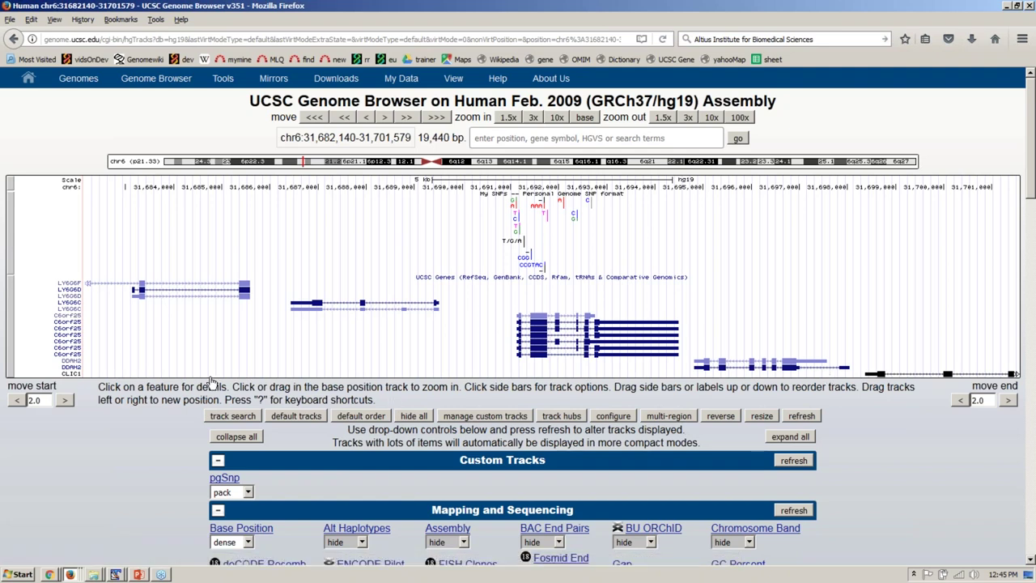
pyautogui.rightClick(58, 334)
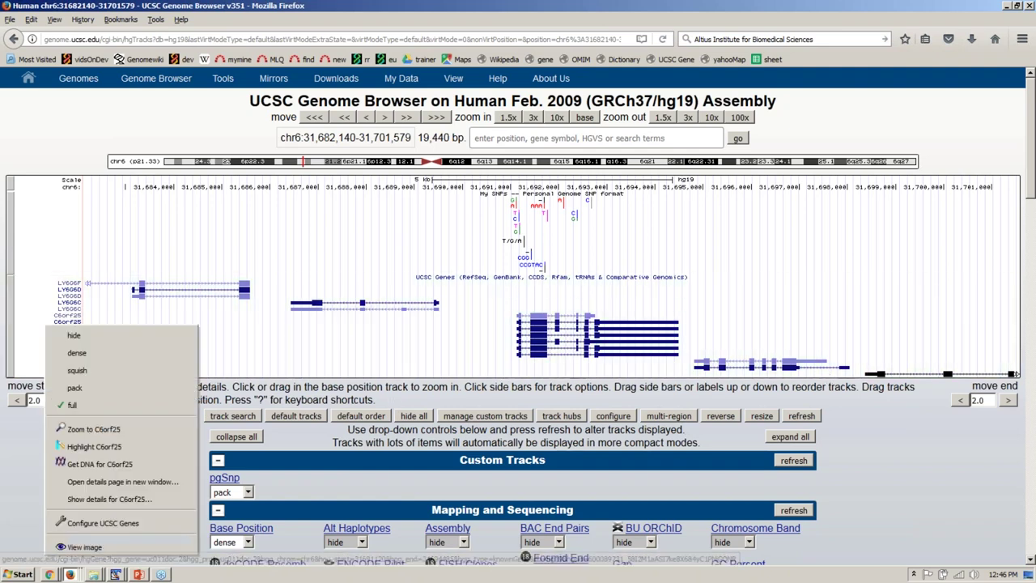
pyautogui.click(77, 353)
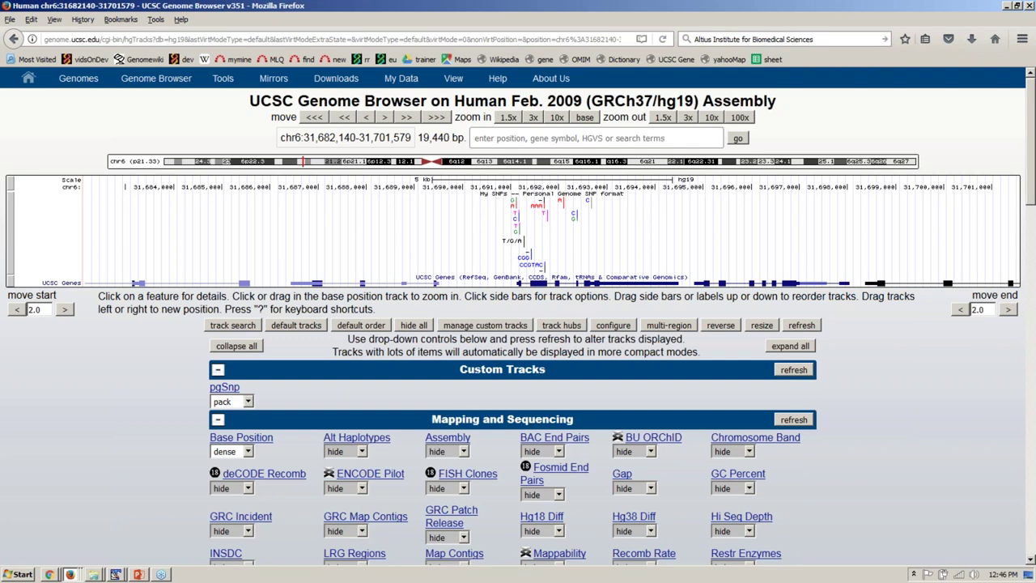
pyautogui.rightClick(30, 283)
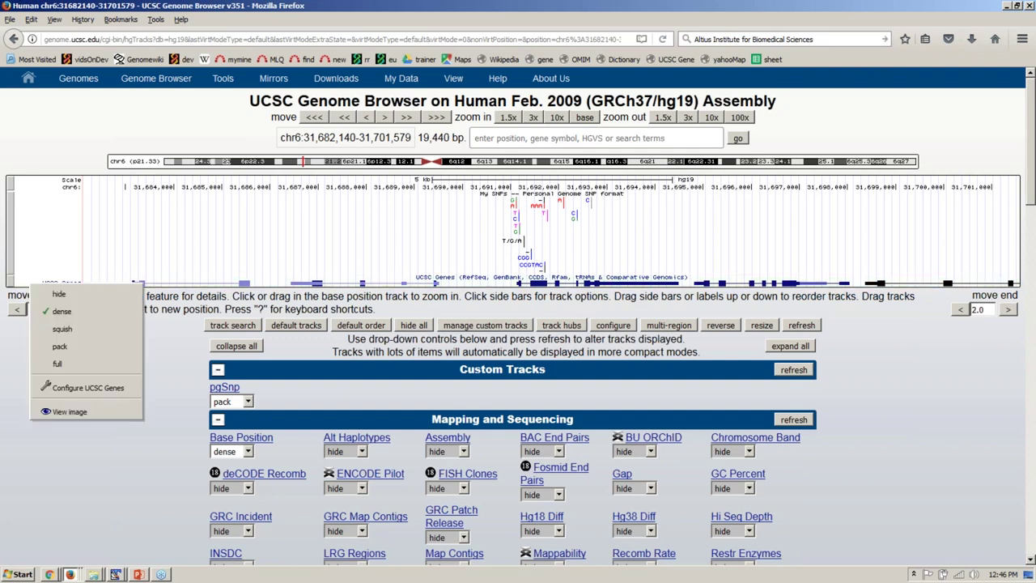
pyautogui.click(95, 331)
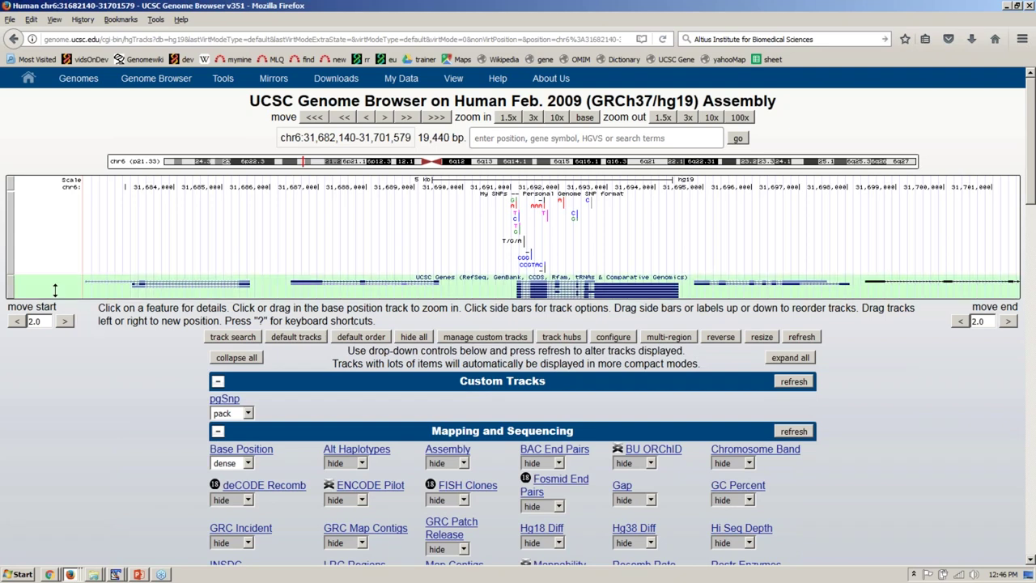
# - Set Common SNPs(147) to pack and refresh the browser view
pyautogui.scroll(-20, 65, 407)
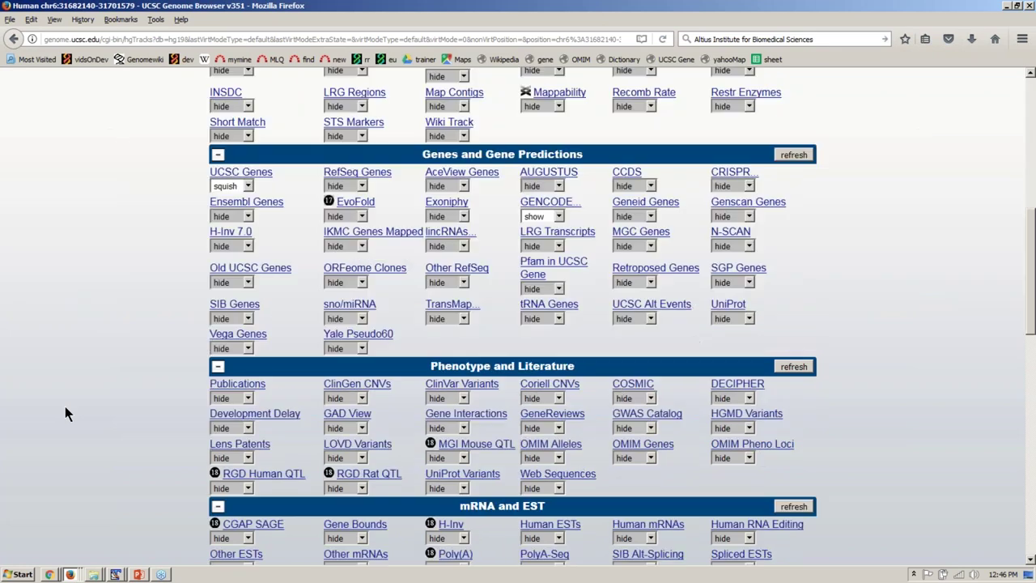
pyautogui.click(248, 287)
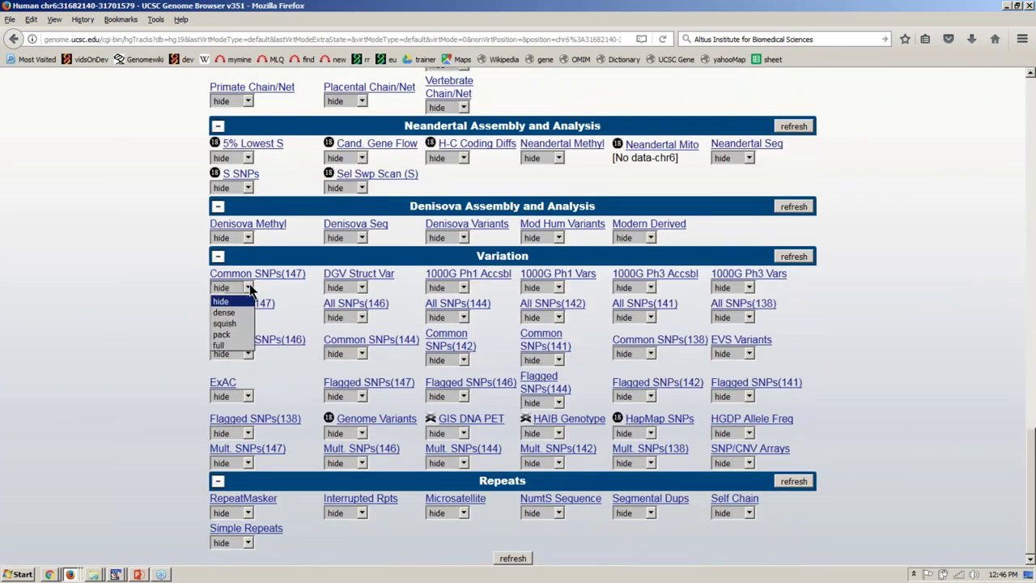
pyautogui.click(241, 334)
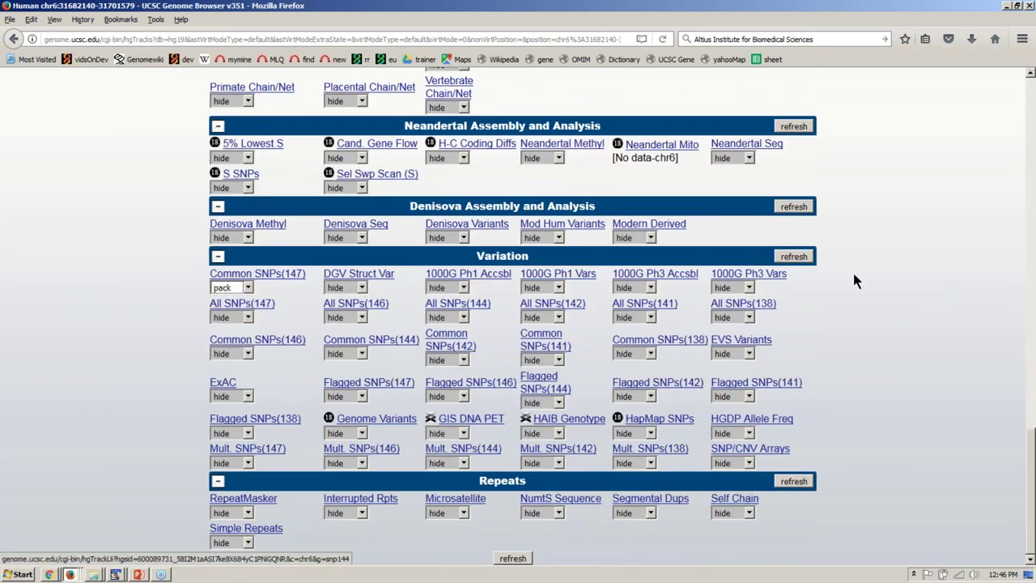
pyautogui.click(804, 258)
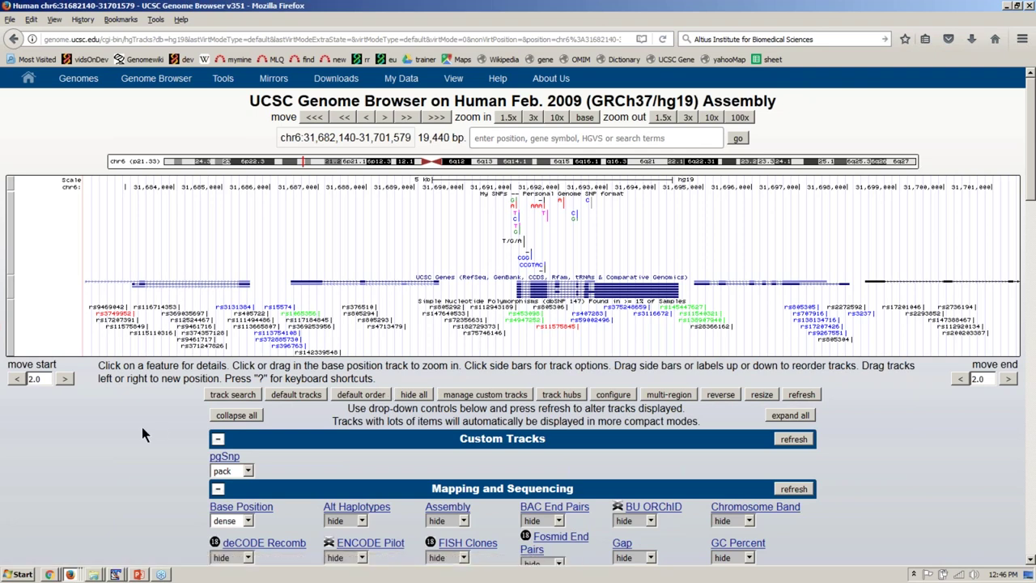
# - Show Common SNPs(147) in full, then collapse it to dense
pyautogui.rightClick(52, 333)
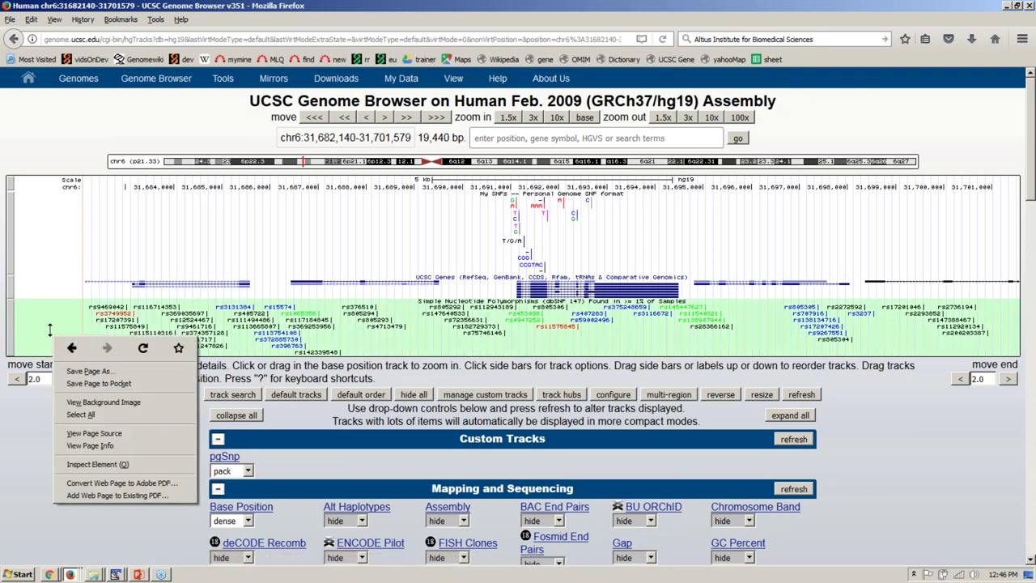
pyautogui.click(40, 323)
pyautogui.rightClick(40, 323)
pyautogui.click(80, 409)
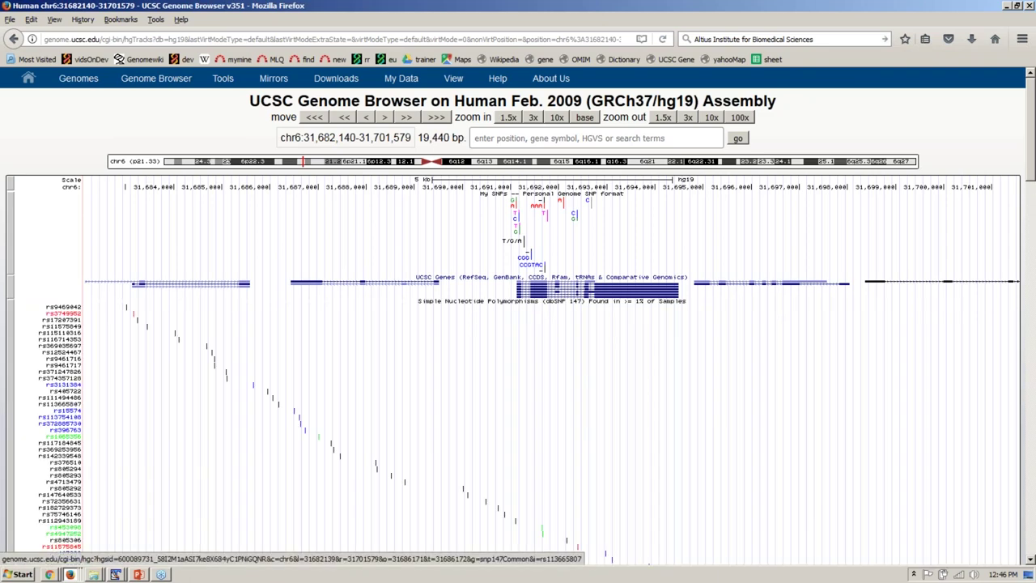
pyautogui.scroll(-5, 518, 324)
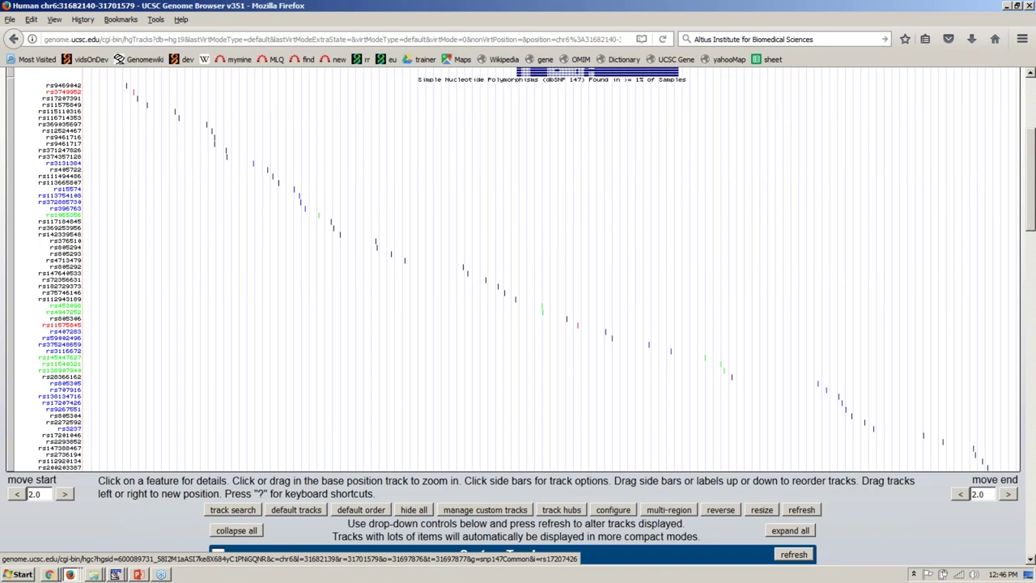
pyautogui.scroll(5, 58, 378)
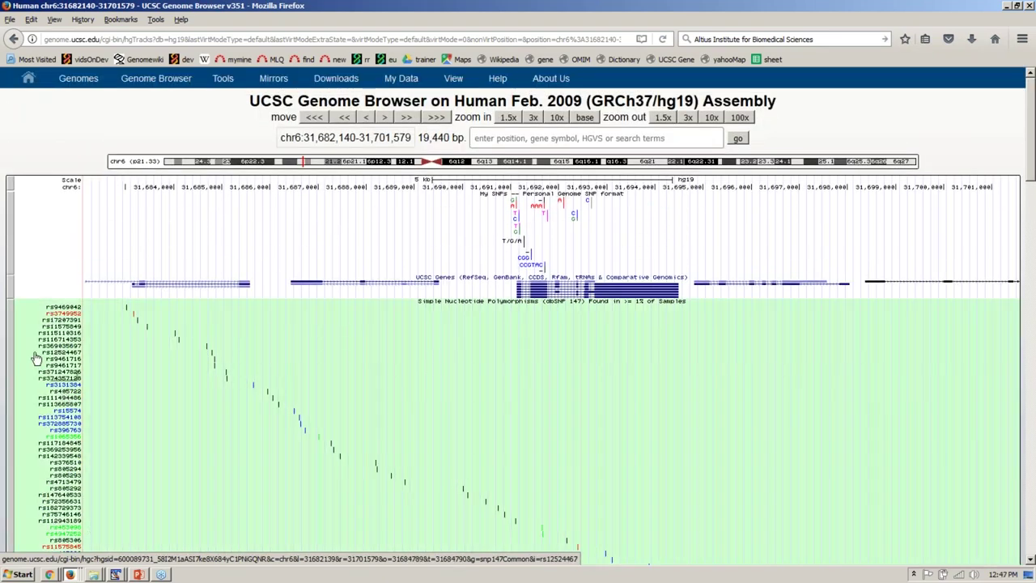
pyautogui.rightClick(36, 359)
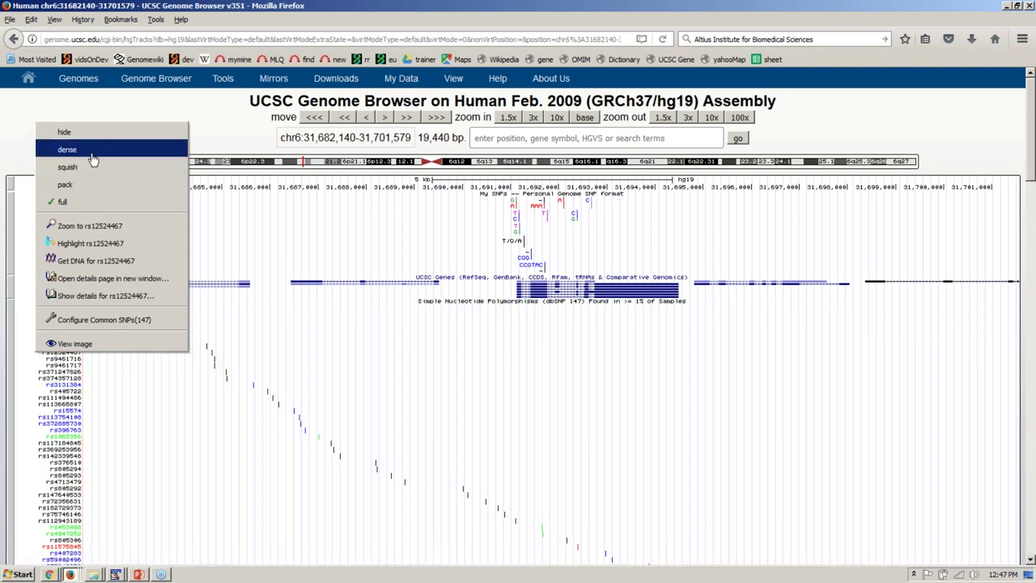
pyautogui.click(93, 154)
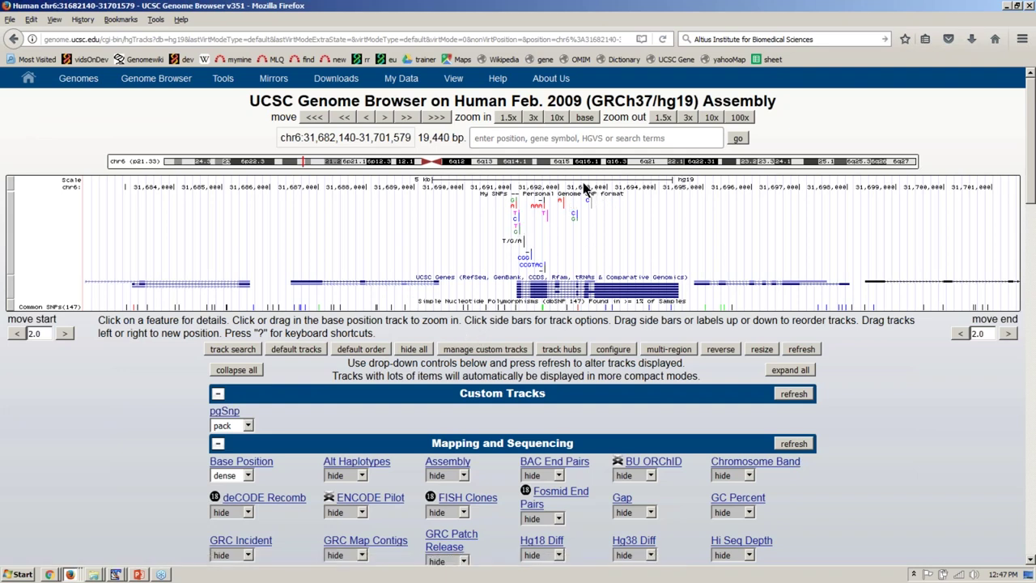
# - Zoom into a 310 bp stretch of the ruler, then zoom out 3x
pyautogui.moveTo(584, 185); pyautogui.dragTo(599, 186)
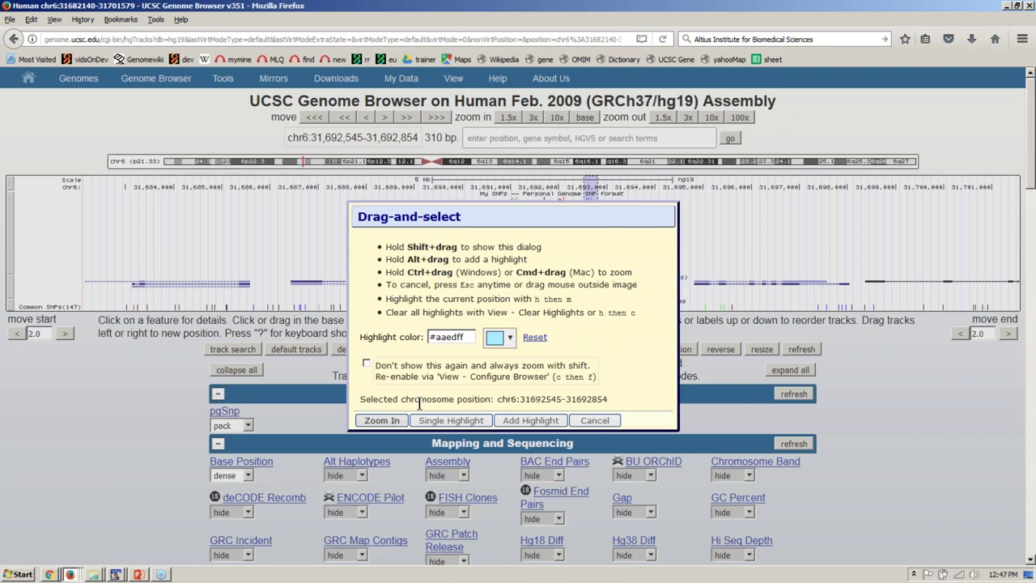
pyautogui.click(416, 549)
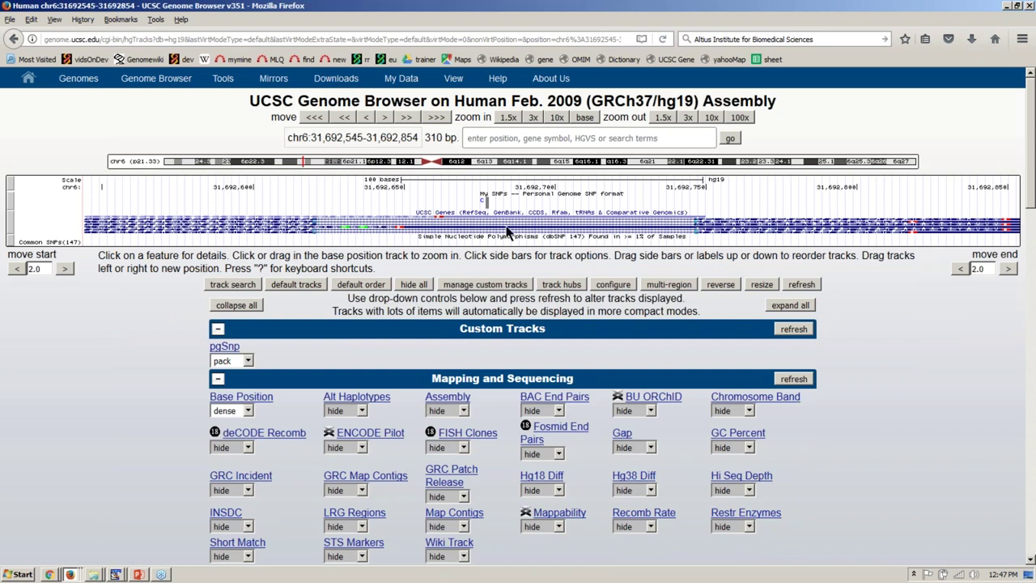
pyautogui.click(687, 117)
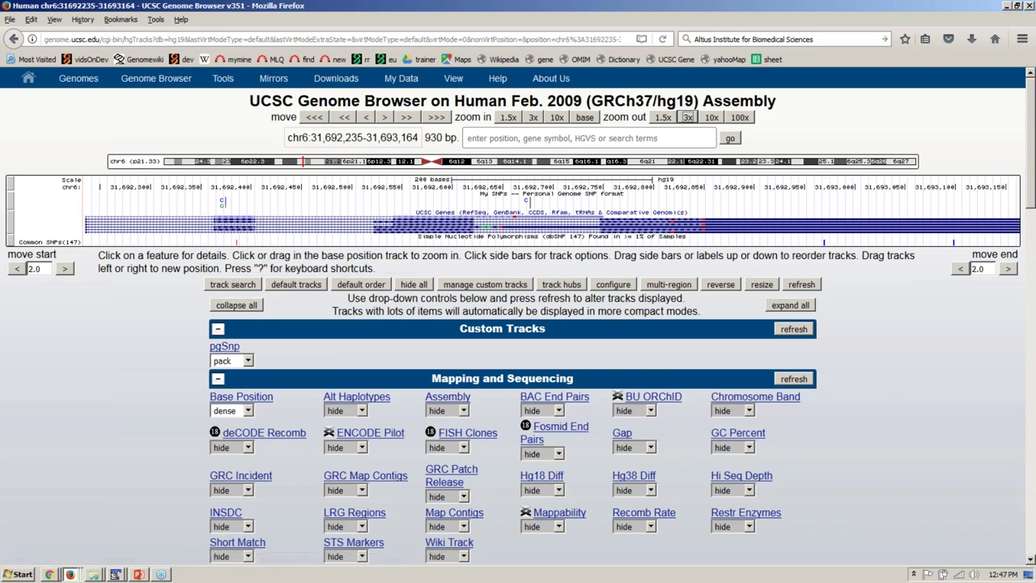
# - Set UCSC Genes and Common SNPs(147) to pack, then zoom out 10x
pyautogui.rightClick(40, 218)
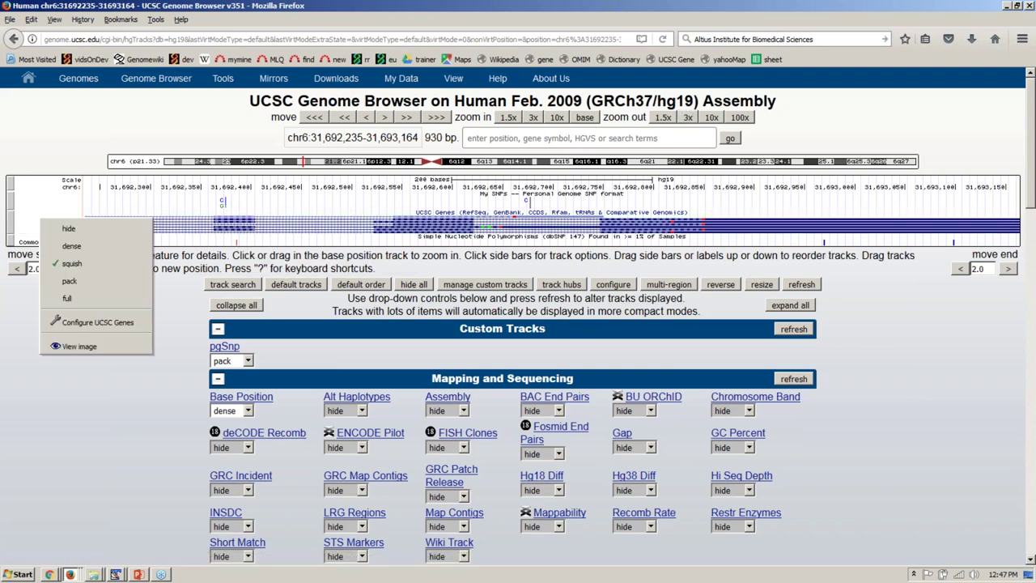
pyautogui.click(69, 281)
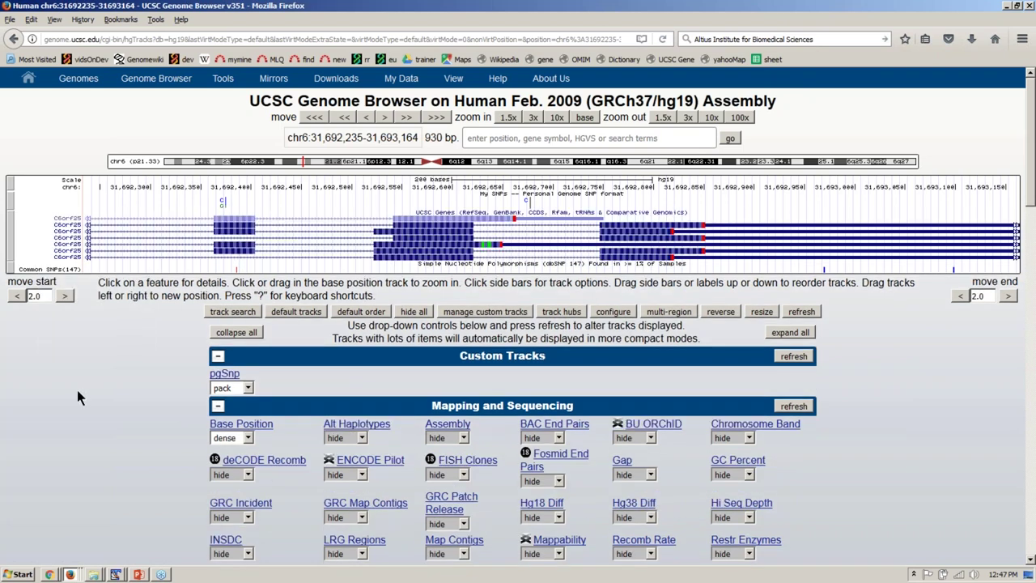
pyautogui.click(11, 272)
pyautogui.rightClick(60, 268)
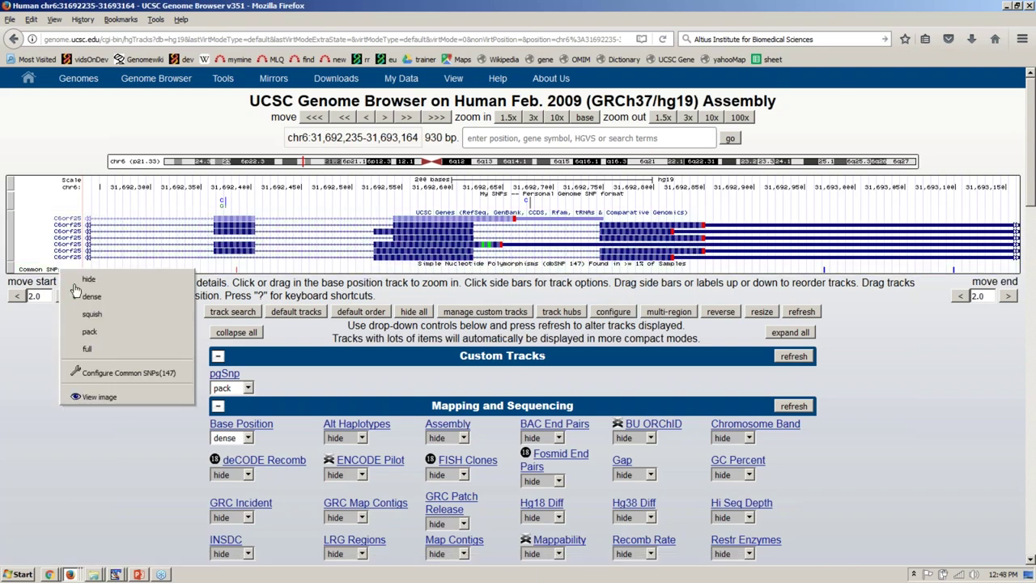
pyautogui.click(89, 332)
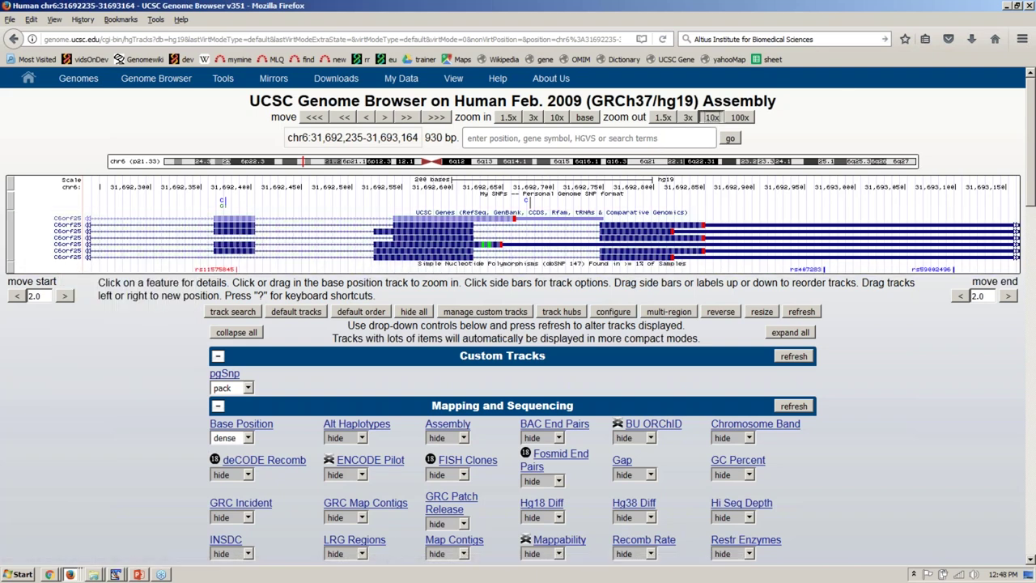
pyautogui.click(711, 117)
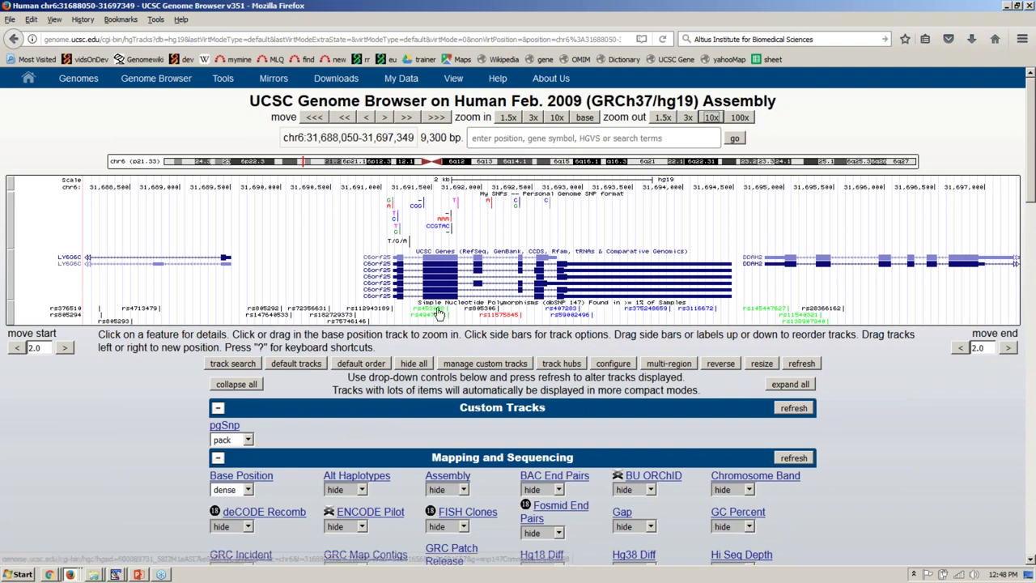
# - Open the dbSNP details for rs11575845 and highlight the G allele frequency of 4.259%
pyautogui.click(518, 319)
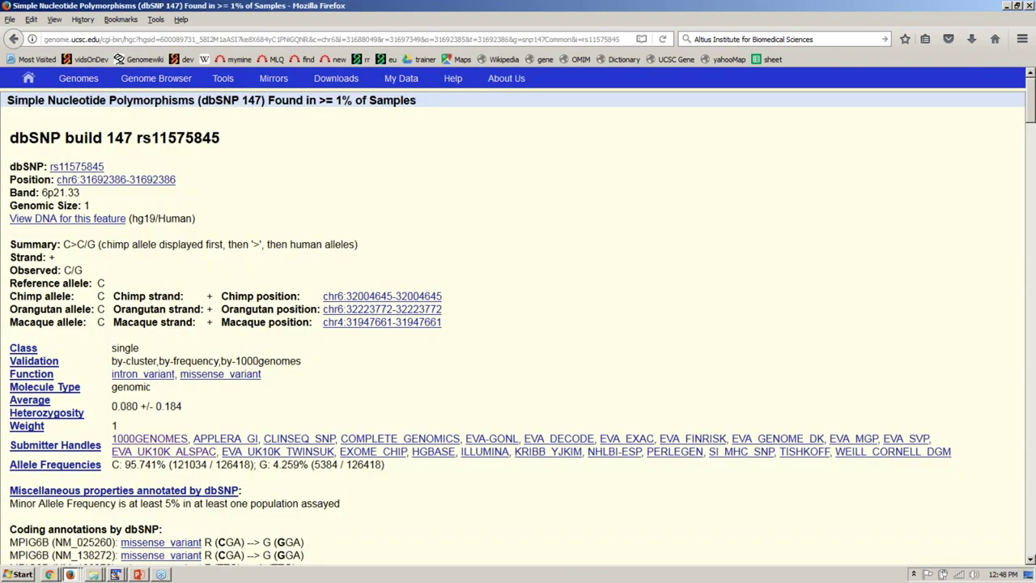
pyautogui.scroll(-3, 518, 316)
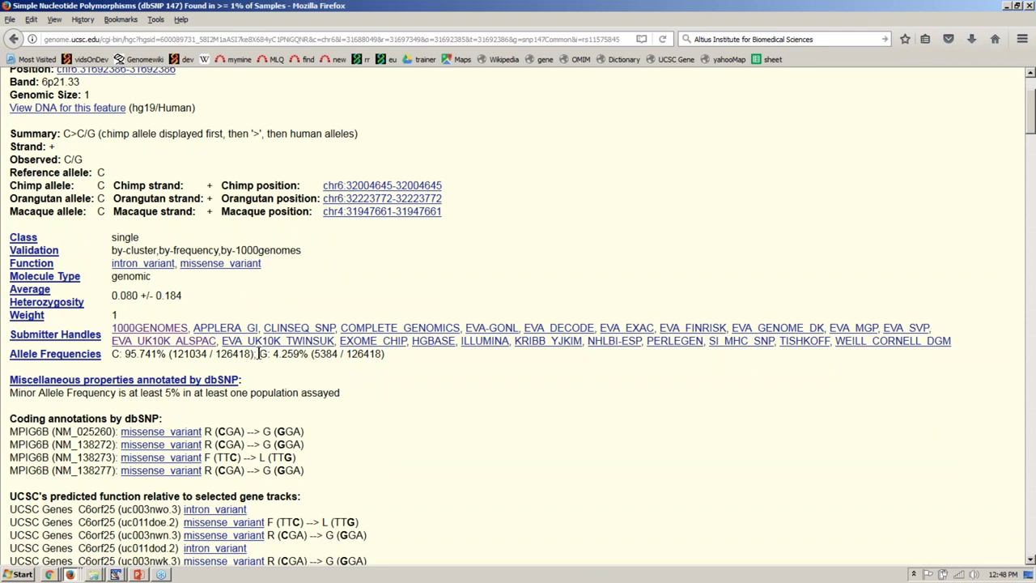
pyautogui.moveTo(259, 354); pyautogui.dragTo(397, 364)
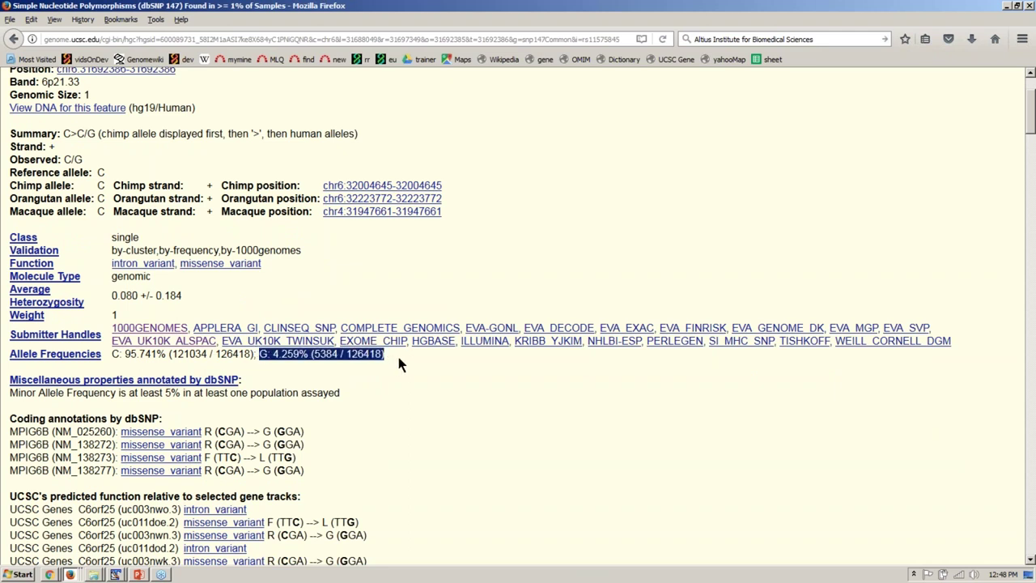
# - Highlight the missense changes R (CGA) --> G (GGA) and F (TTC) --> L (TTG)
pyautogui.scroll(-3, 398, 364)
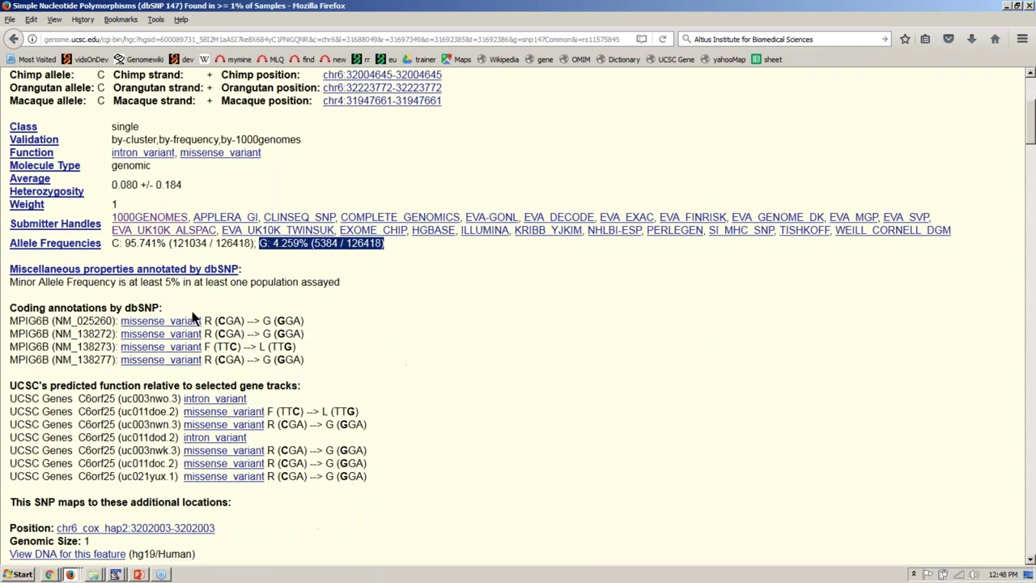
pyautogui.moveTo(204, 320); pyautogui.dragTo(328, 332)
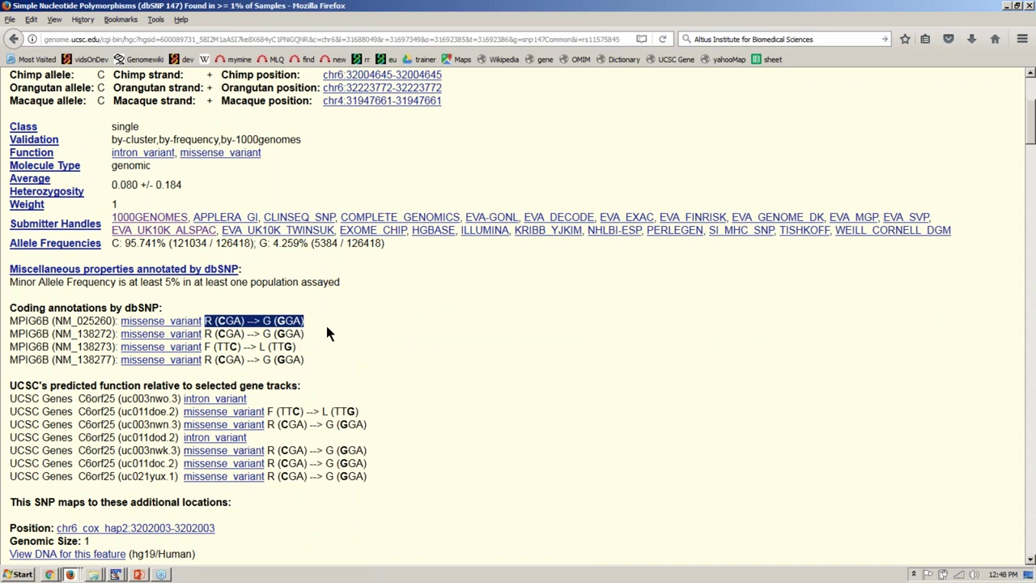
pyautogui.click(327, 327)
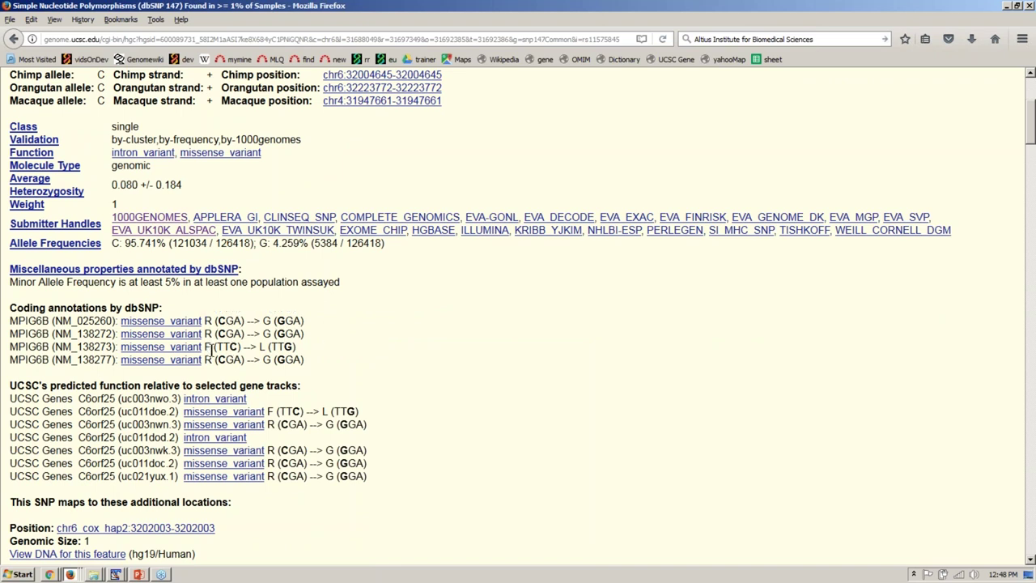
pyautogui.moveTo(203, 347); pyautogui.dragTo(309, 353)
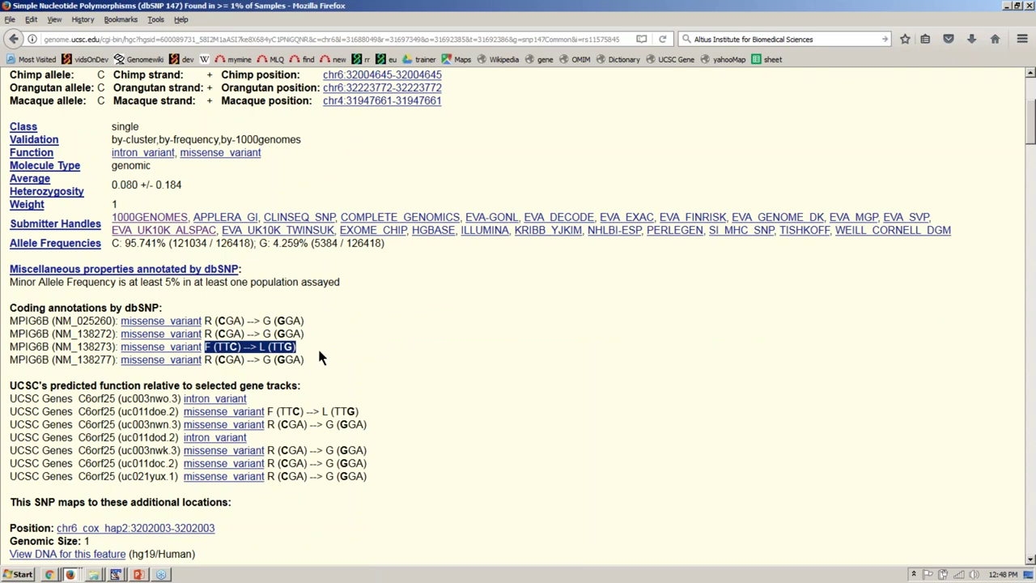
pyautogui.scroll(5, 320, 356)
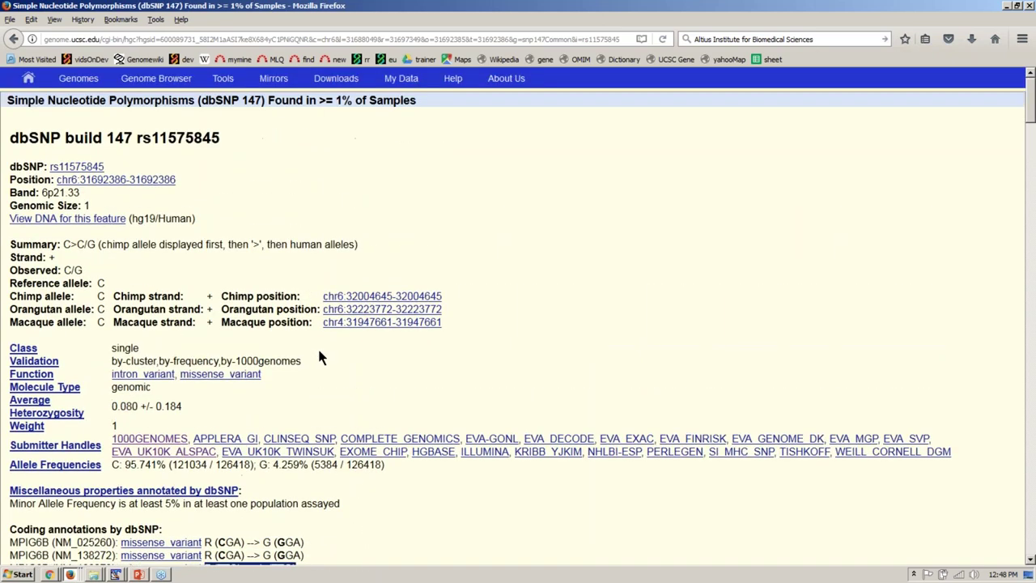
# - Return to the hg19 chr6:31,688,050-31,697,349 view and scroll to the Regulation and Comparative Genomics track groups
pyautogui.click(180, 84)
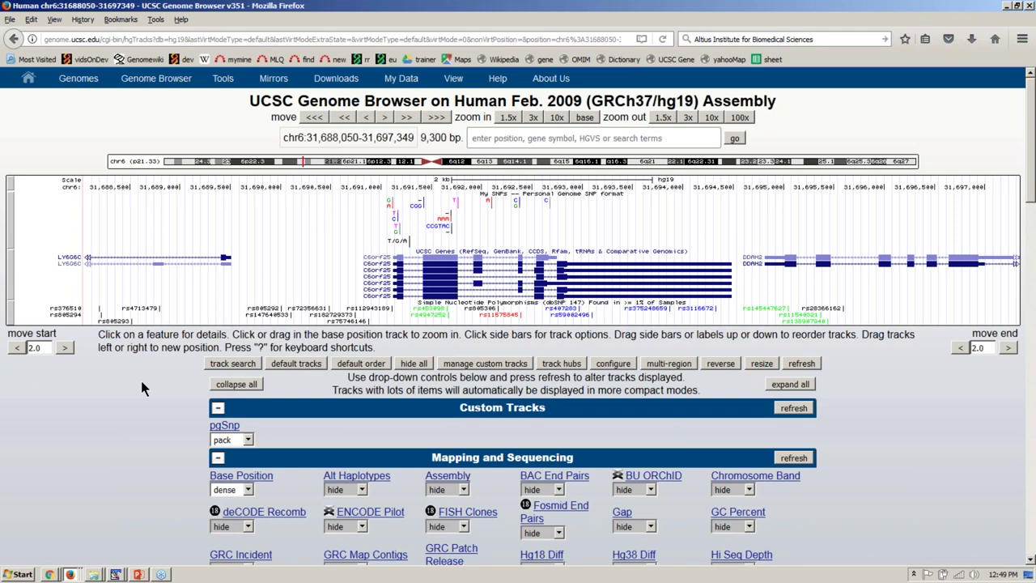
pyautogui.scroll(-8, 142, 388)
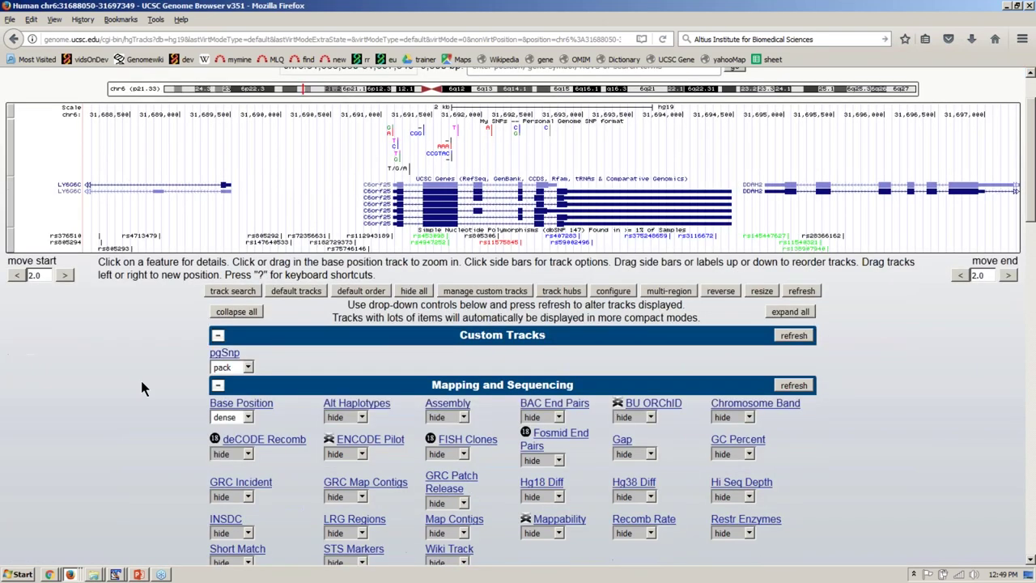
pyautogui.scroll(-5, 142, 388)
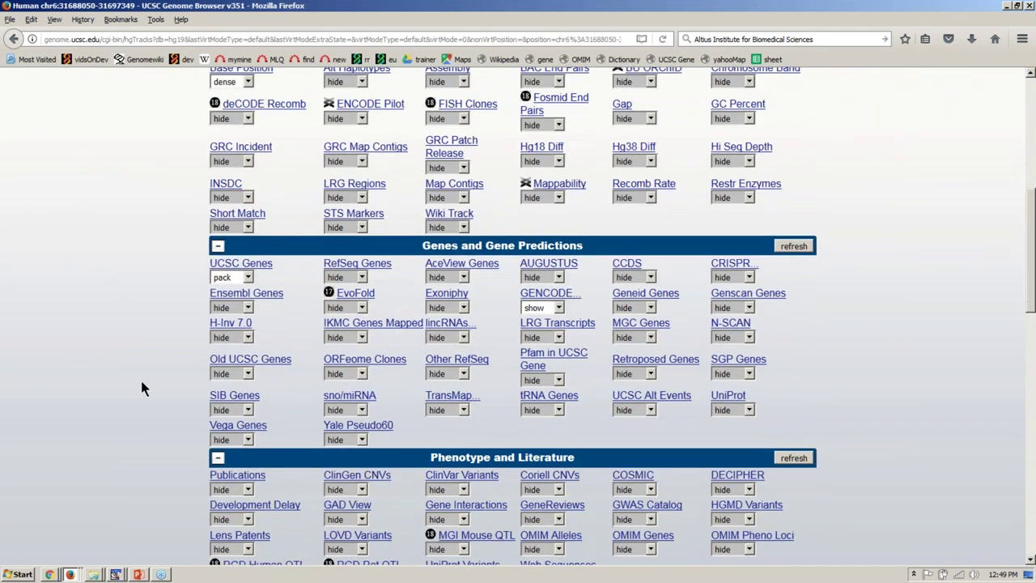
pyautogui.scroll(-4, 142, 389)
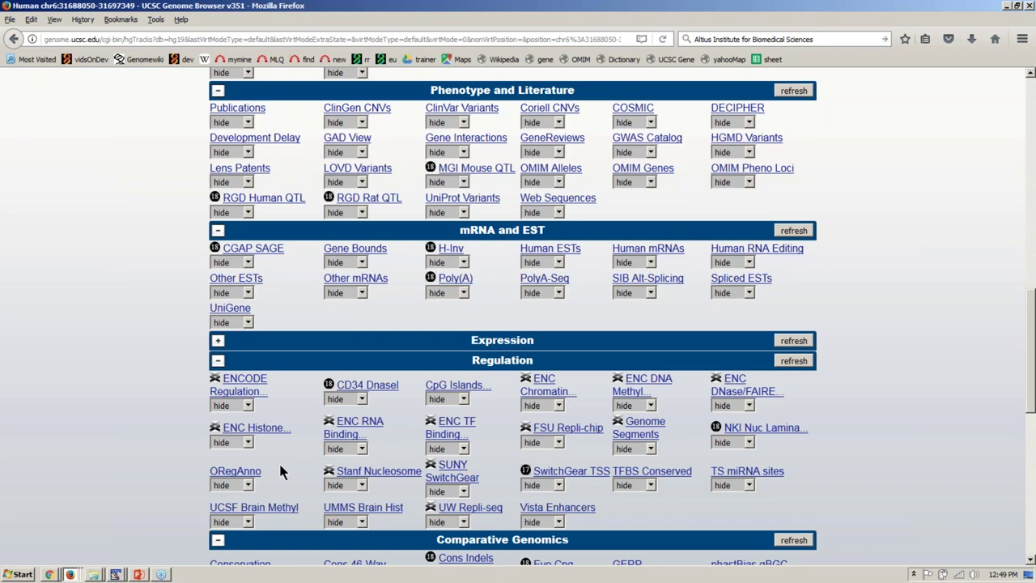
pyautogui.scroll(-3, 281, 472)
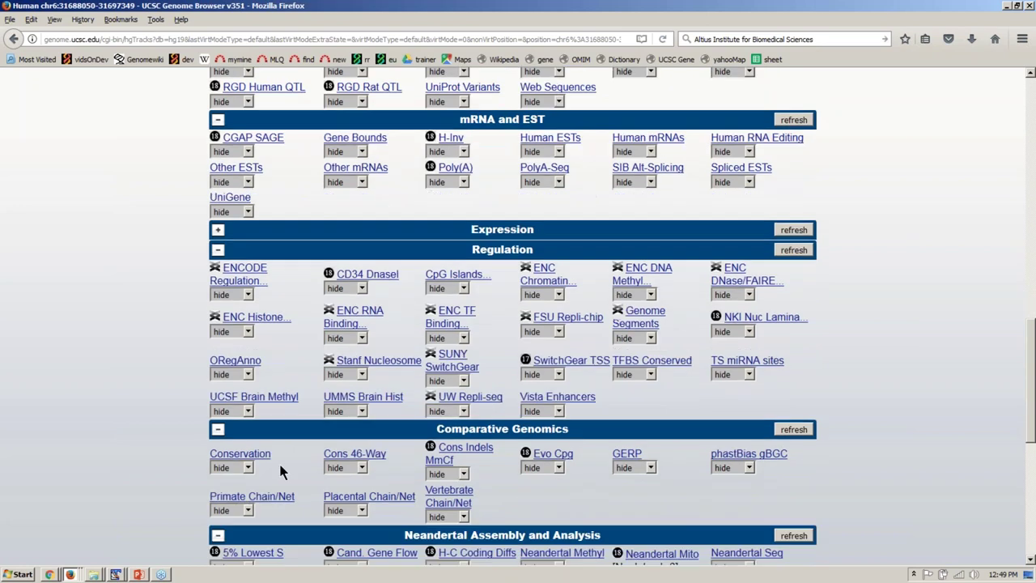